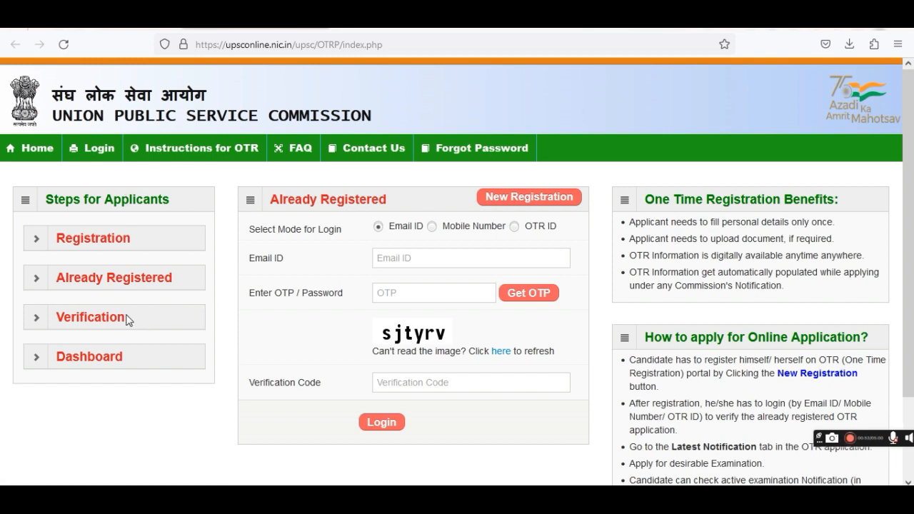
Start a new registration and enter the applicant's name in Name and Verify Name.
left_click(515, 192)
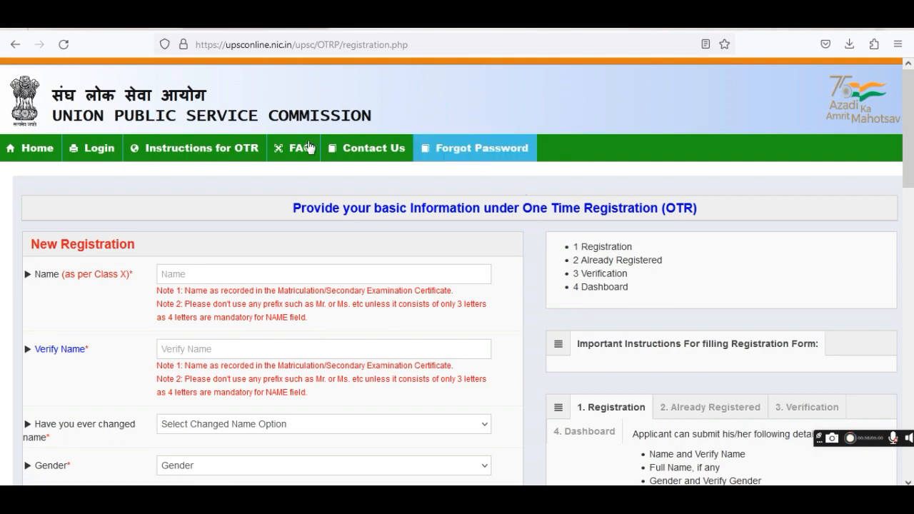
scroll(214, 350, "down", 9)
scroll(214, 358, "up", 10)
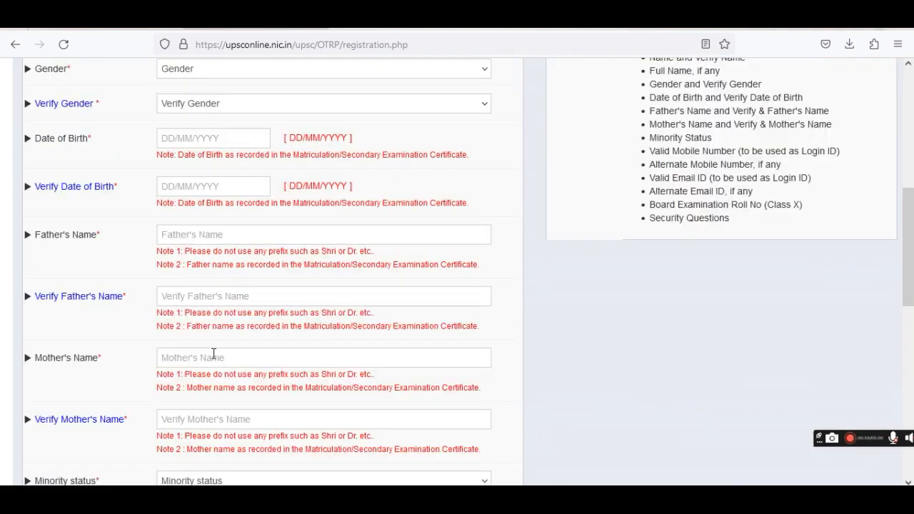
left_click(207, 272)
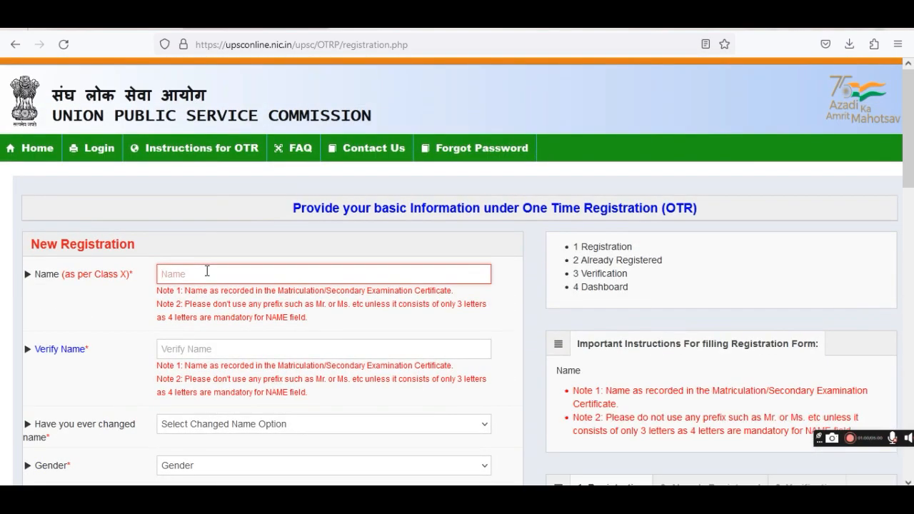
type("DEVNA")
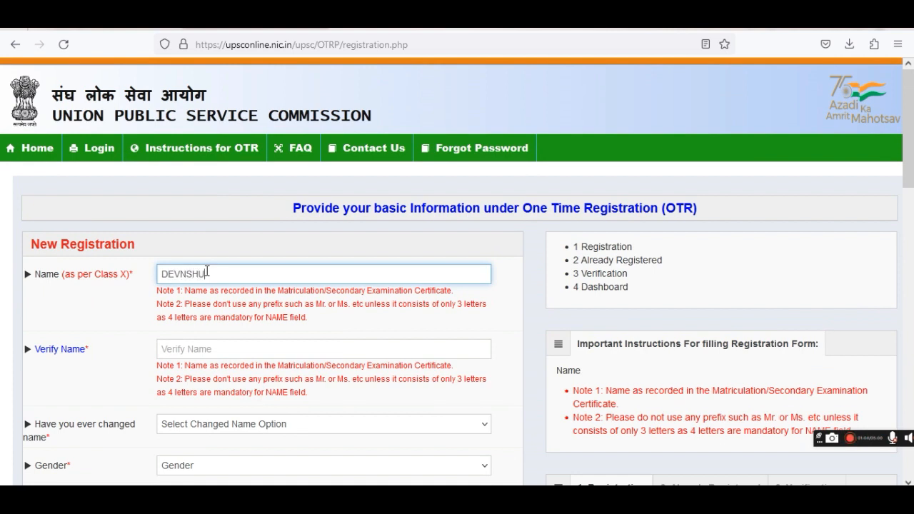
key("Tab")
type("DEVANSHU")
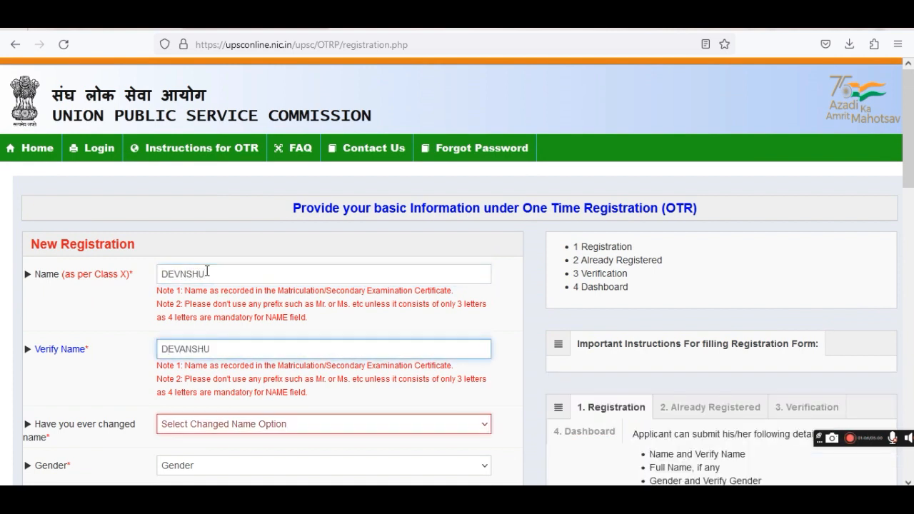
key("Tab")
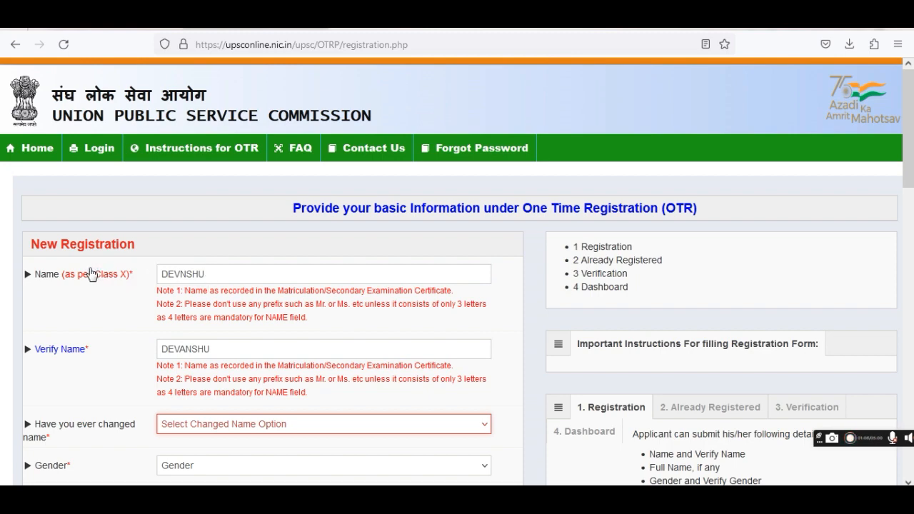
Answer No to the changed-name question and set Gender and Verify Gender to Male.
scroll(131, 308, "down", 2)
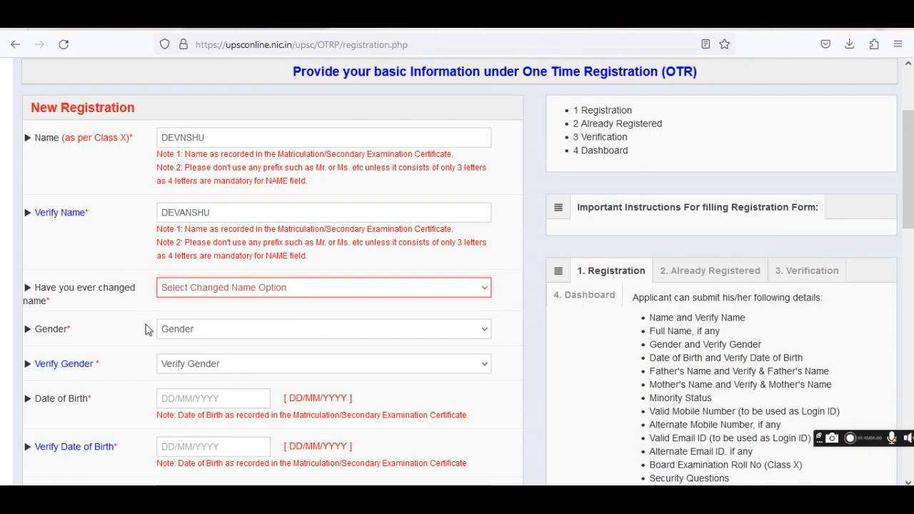
left_click(278, 287)
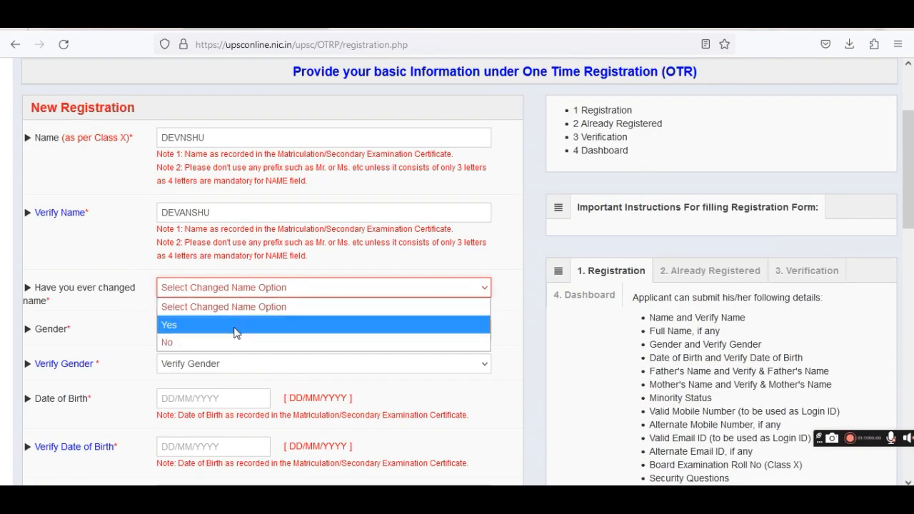
left_click(187, 344)
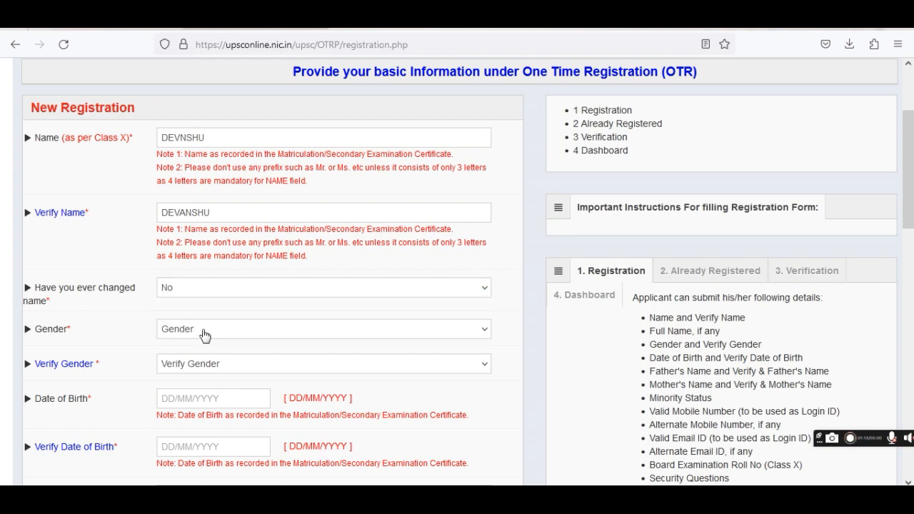
scroll(200, 314, "down", 2)
left_click(196, 194)
left_click(196, 230)
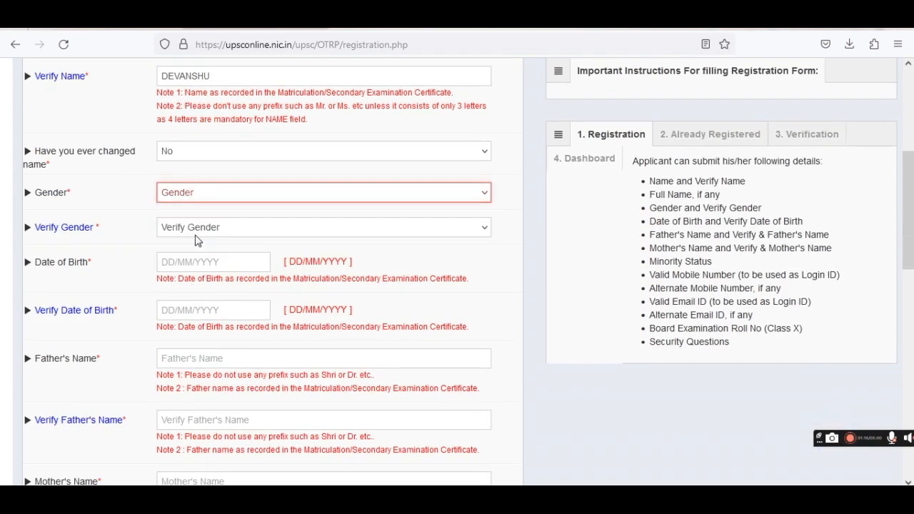
left_click(198, 228)
left_click(199, 272)
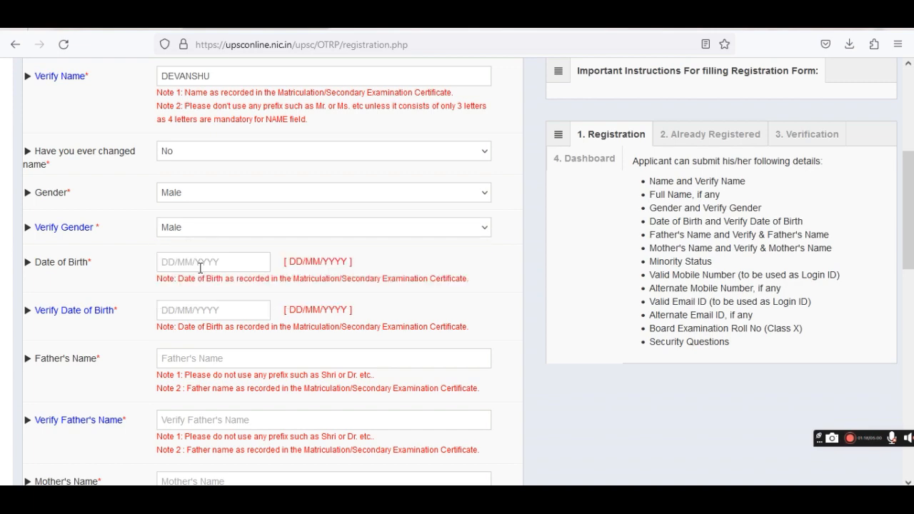
scroll(192, 264, "down", 2)
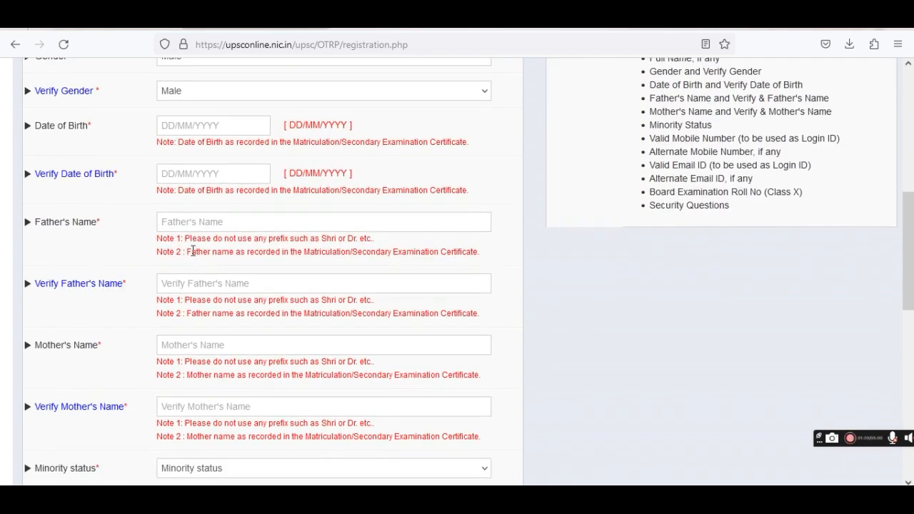
left_click(179, 128)
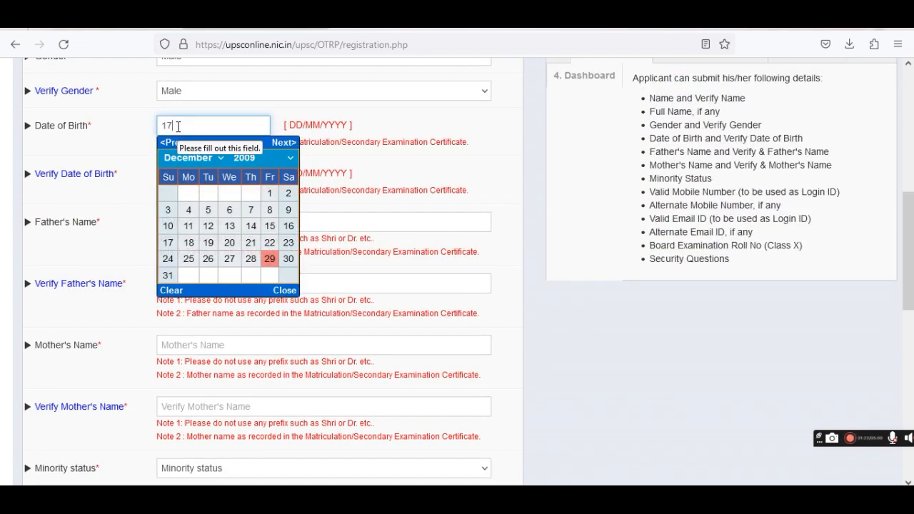
key("BackSpace")
key("BackSpace")
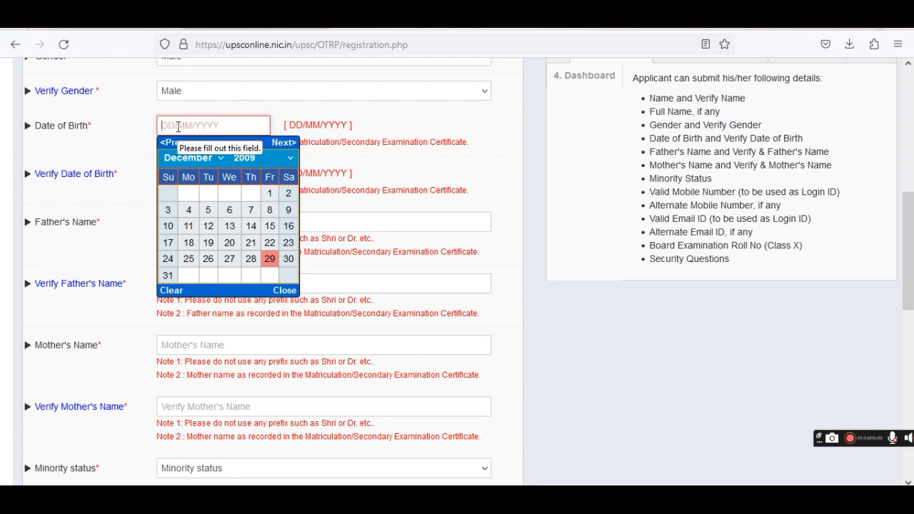
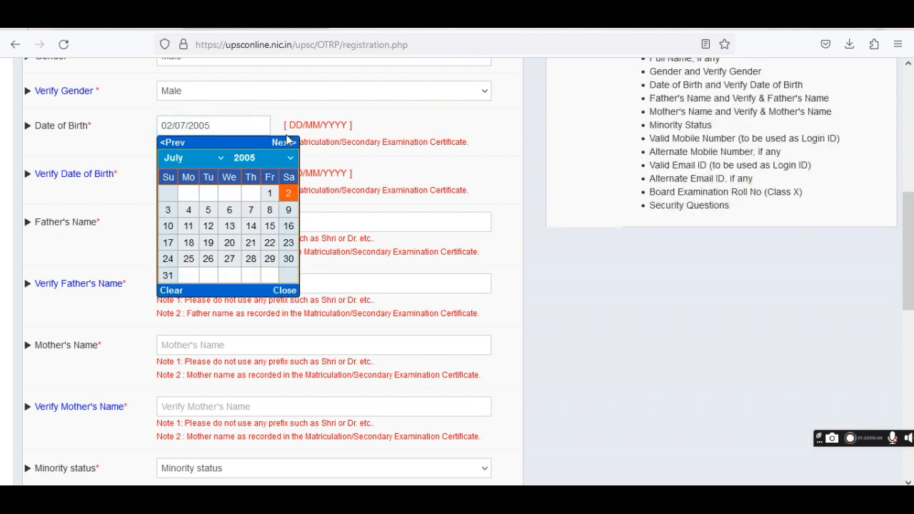
left_click(289, 193)
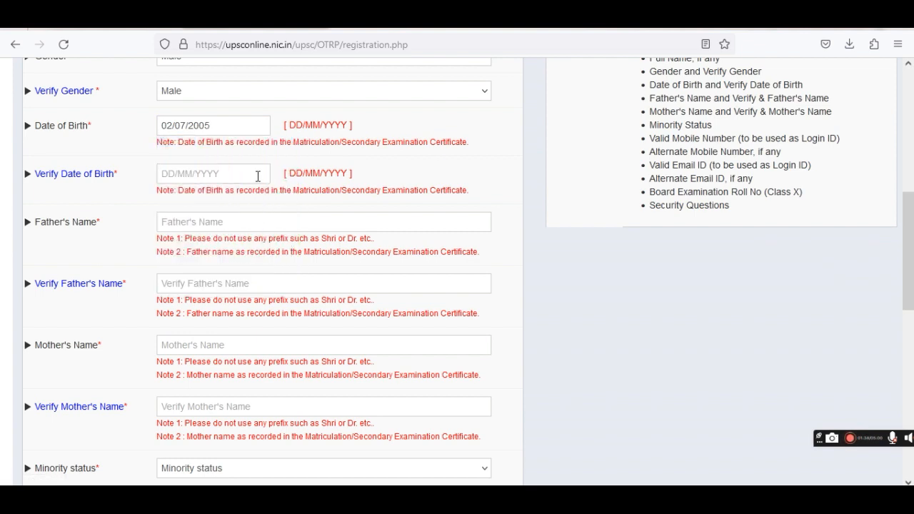
left_click(250, 174)
type("02")
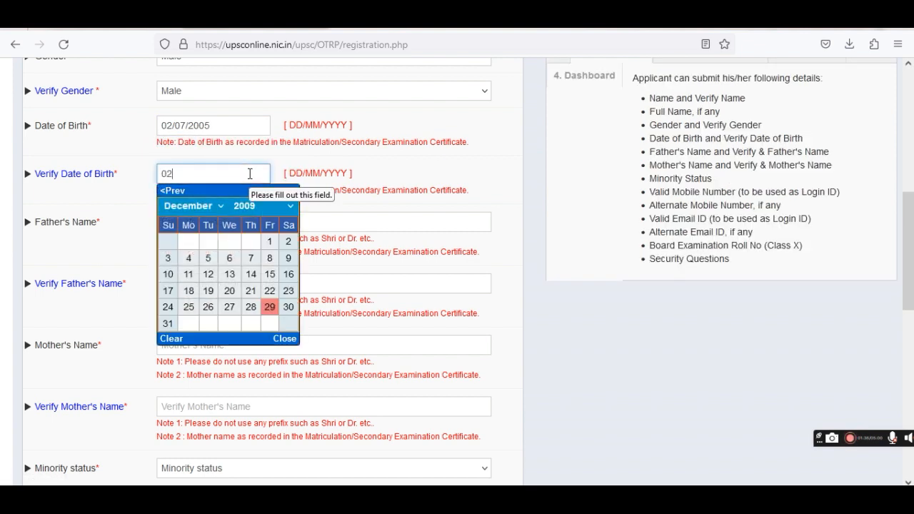
type("/07/2005")
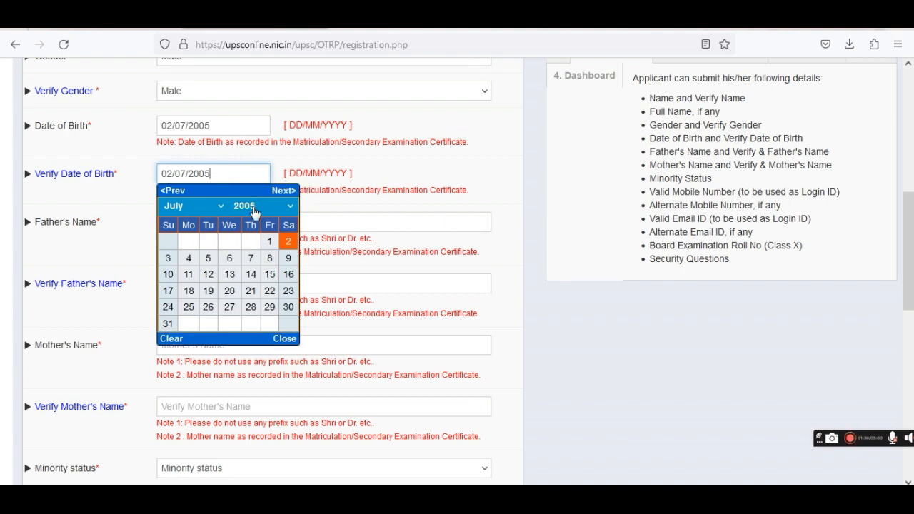
left_click(287, 243)
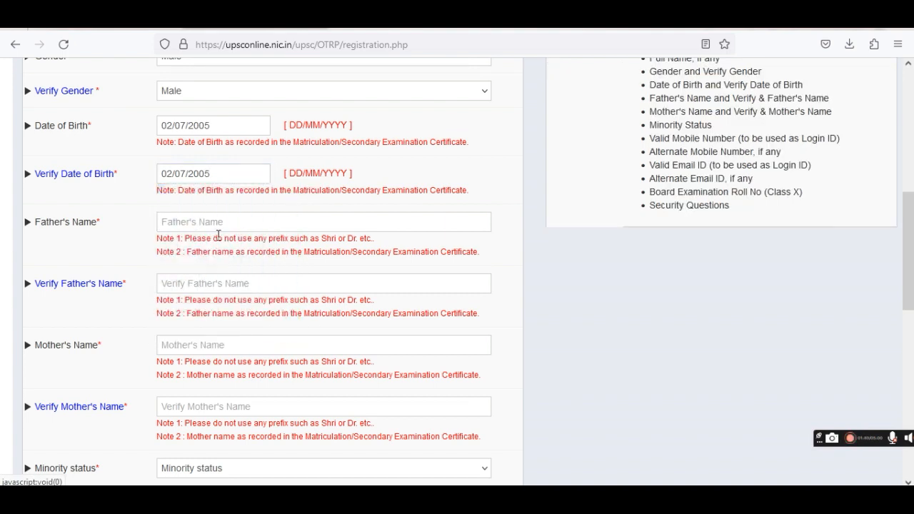
left_click(220, 226)
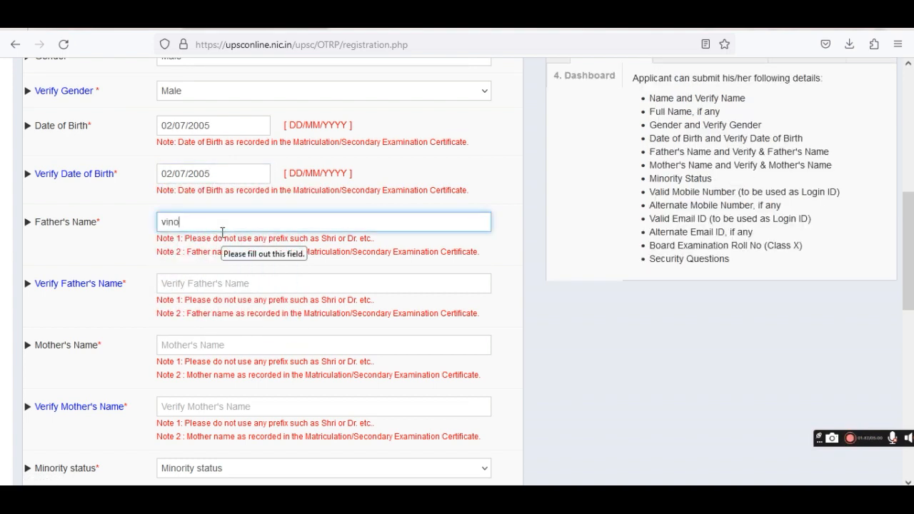
Enter the father's and mother's names in their name and verify fields.
key("Tab")
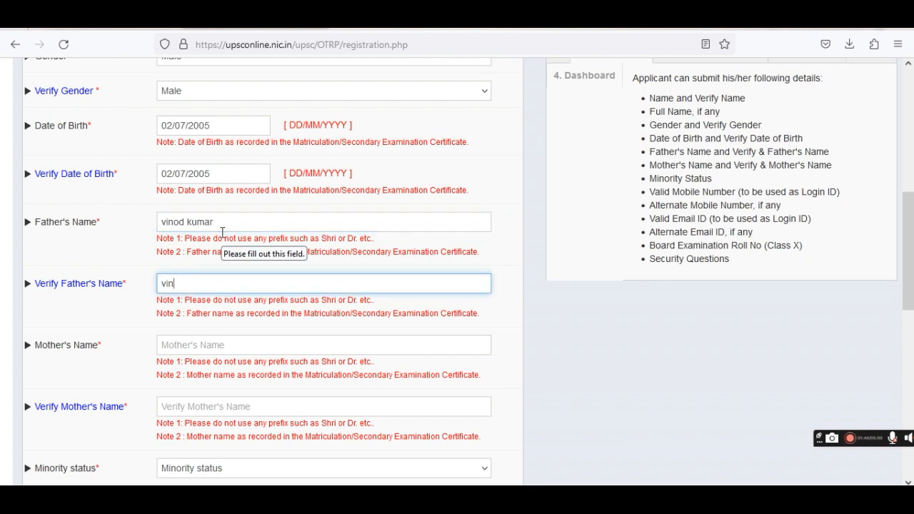
left_click(250, 342)
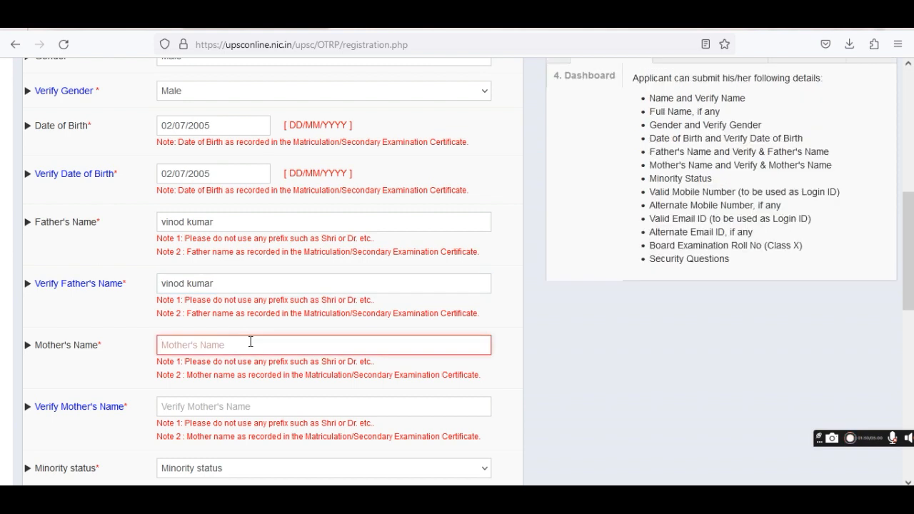
type("babali")
key("Tab")
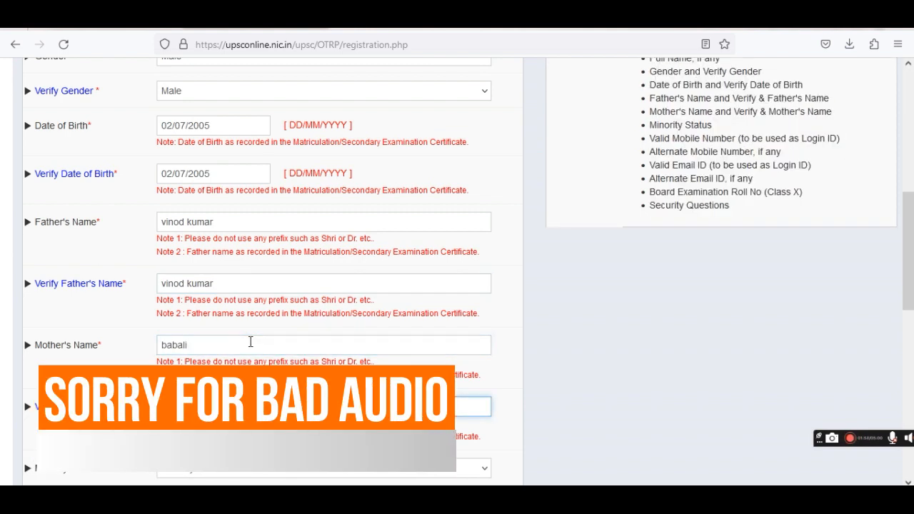
Set minority status to No.
scroll(251, 341, "down", 3)
left_click(244, 337)
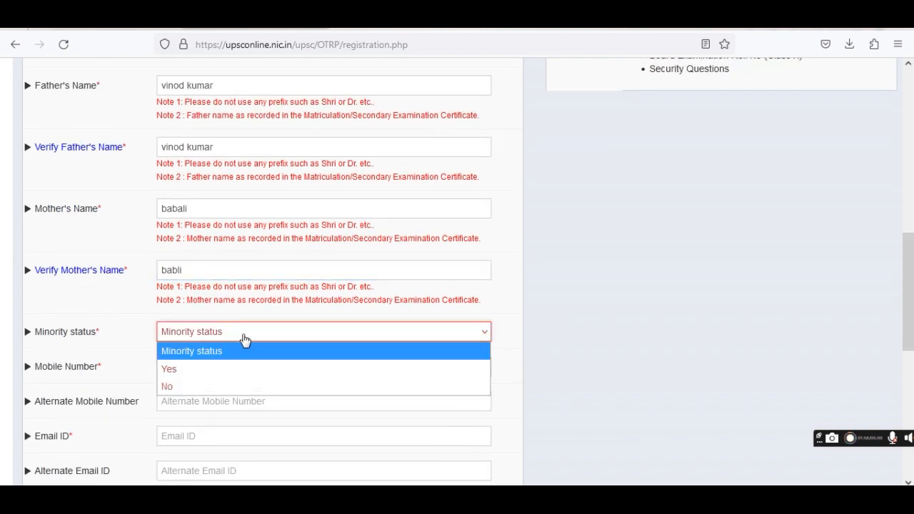
left_click(253, 386)
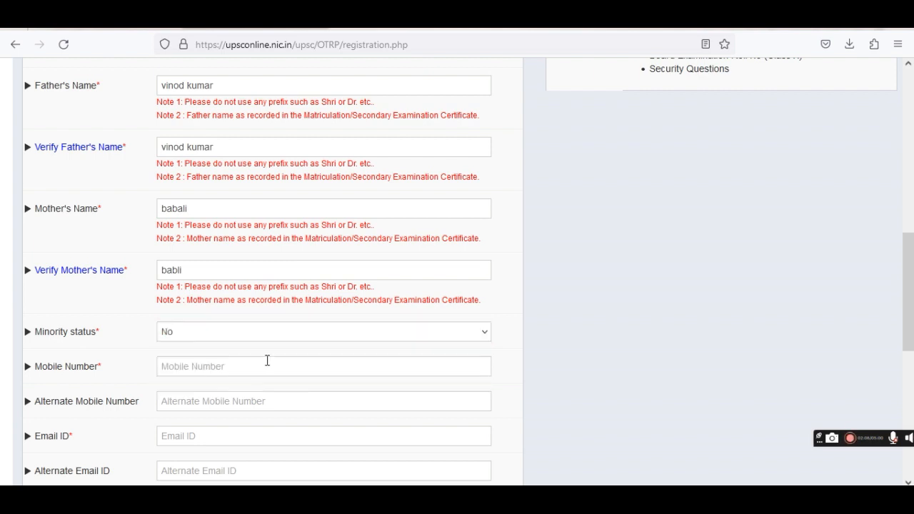
Enter the applicant's mobile number, leaving the alternate mobile number empty.
scroll(265, 361, "down", 3)
left_click(230, 225)
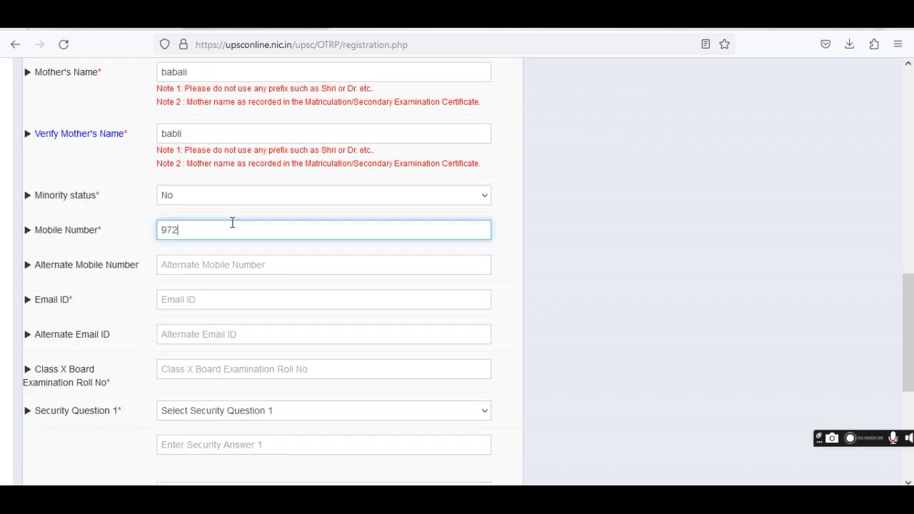
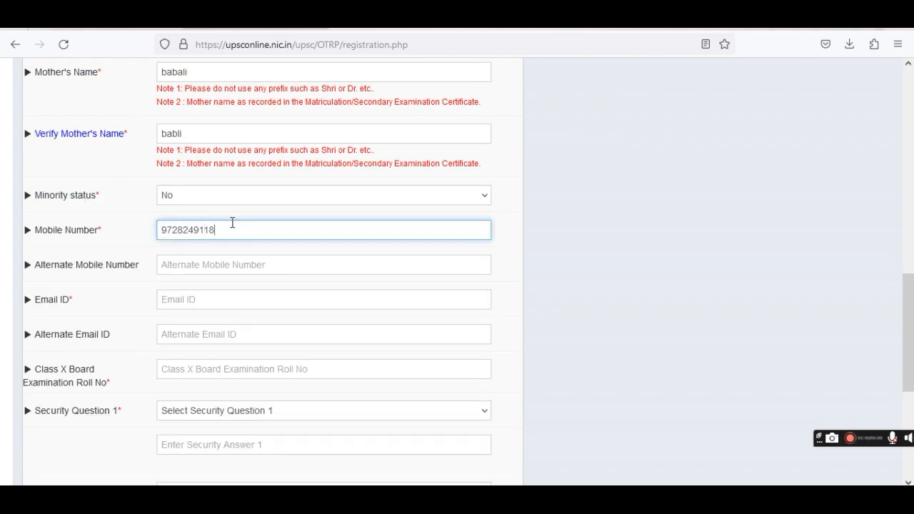
left_click(251, 265)
type("972")
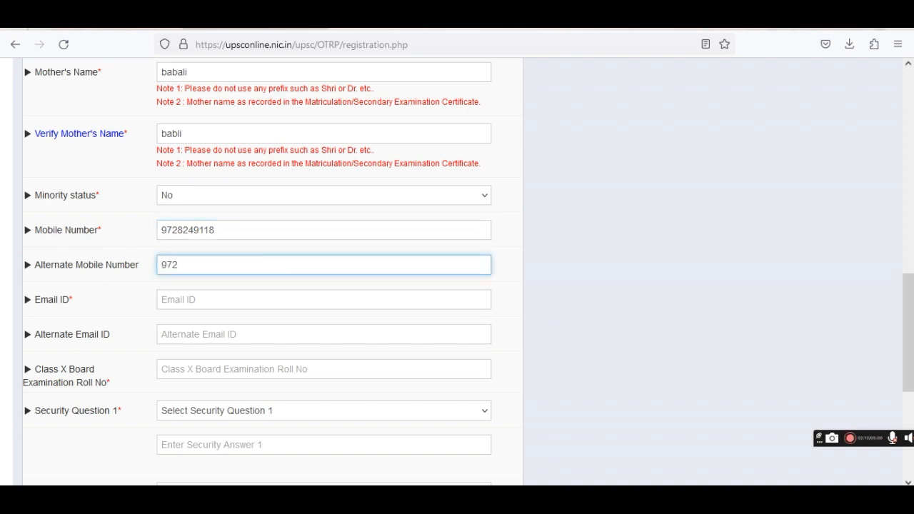
key("BackSpace")
key("BackSpace")
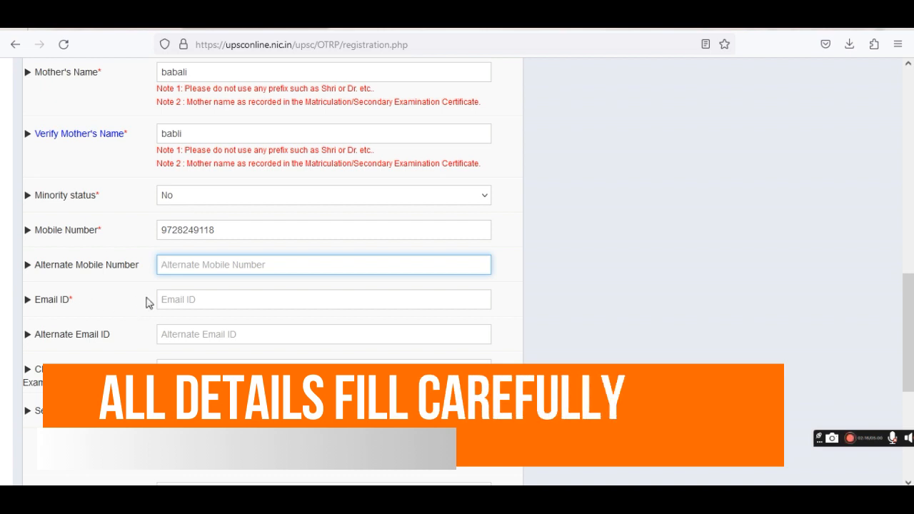
Fill in the email and alternate email addresses and the Class X roll number.
left_click(183, 304)
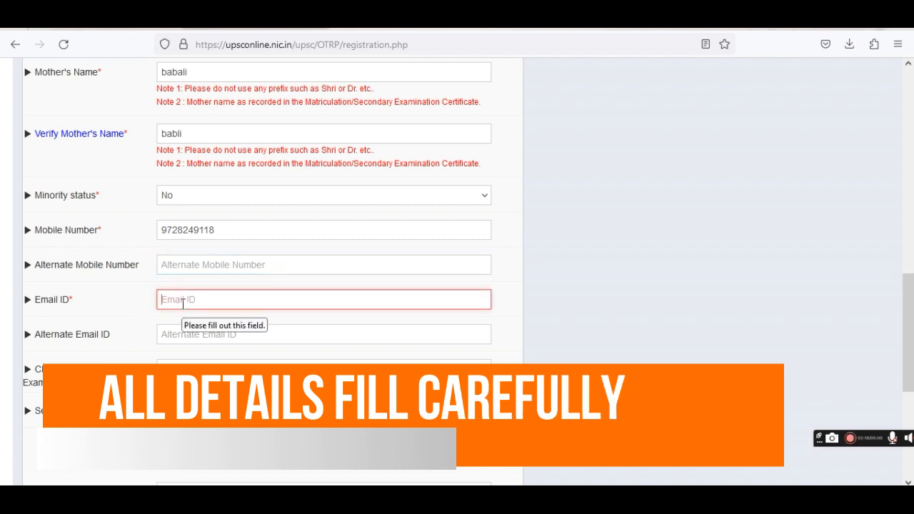
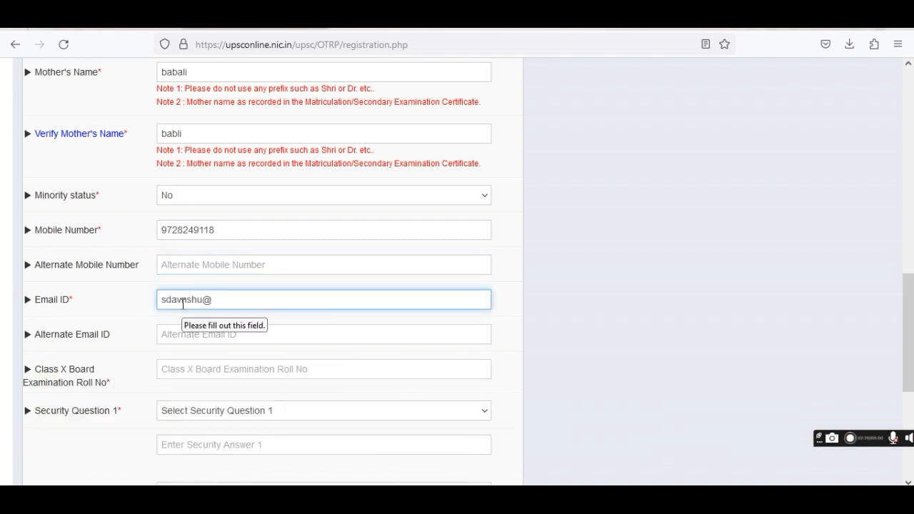
key("Tab")
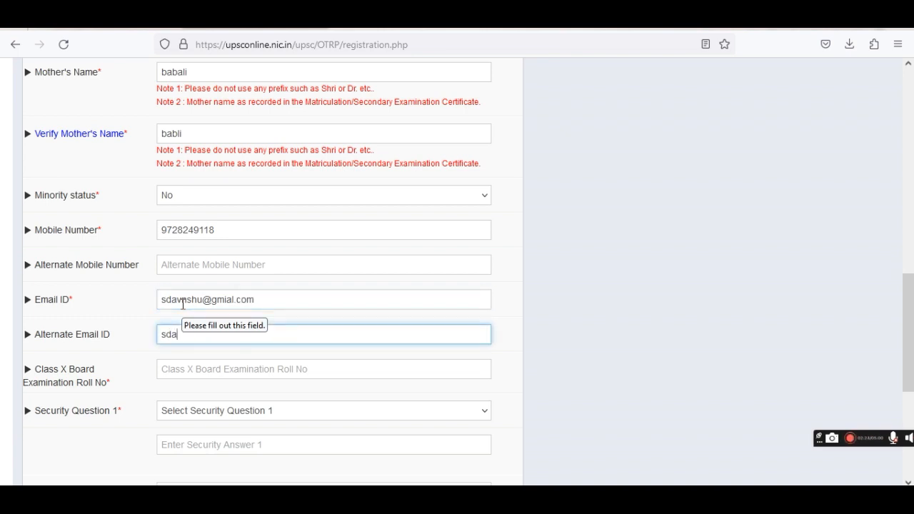
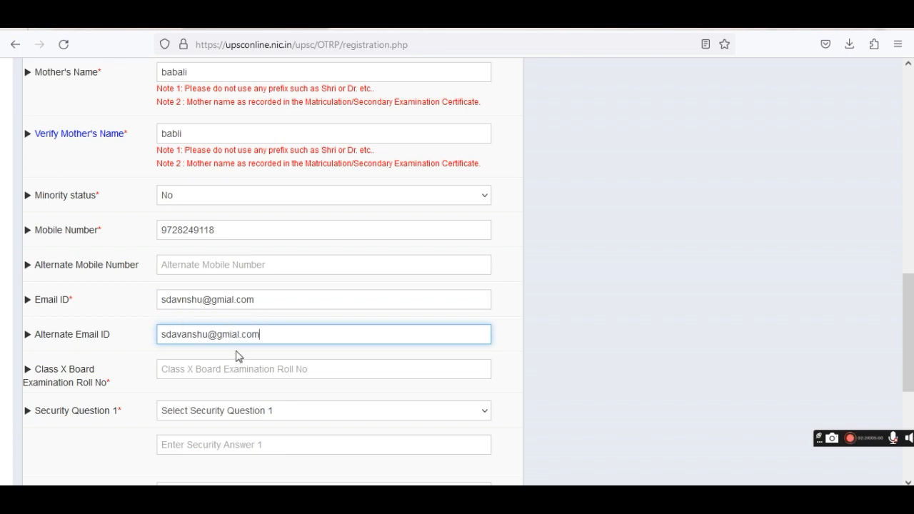
left_click(218, 373)
scroll(196, 379, "down", 2)
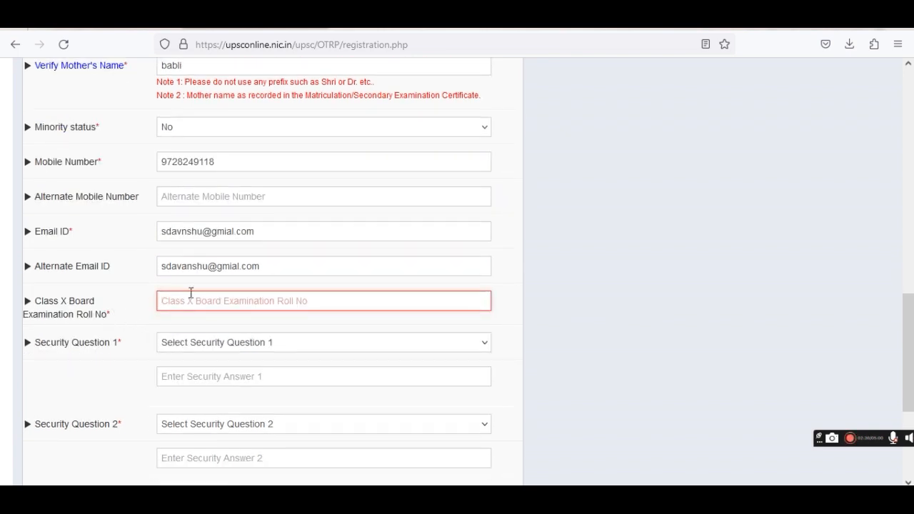
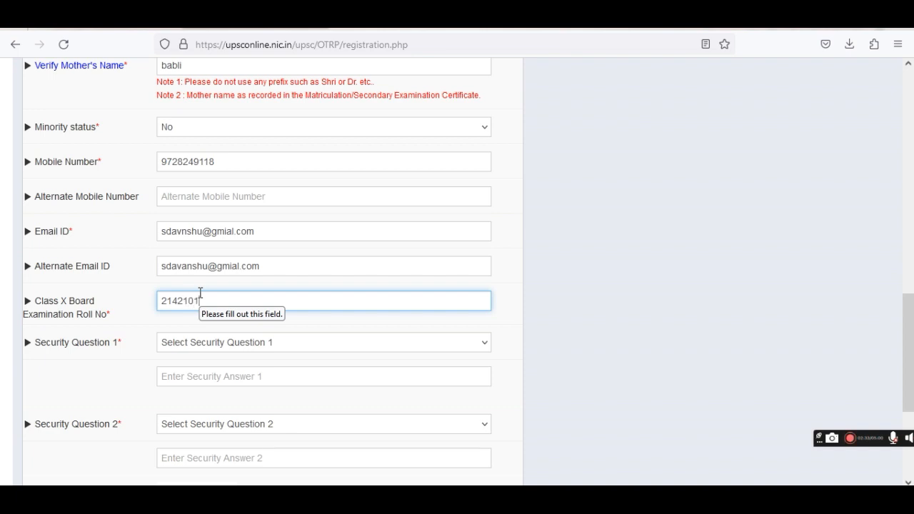
Choose 'What is your favorite subject ?' and 'What is your childhood name ?' as security questions, answering both.
left_click(241, 347)
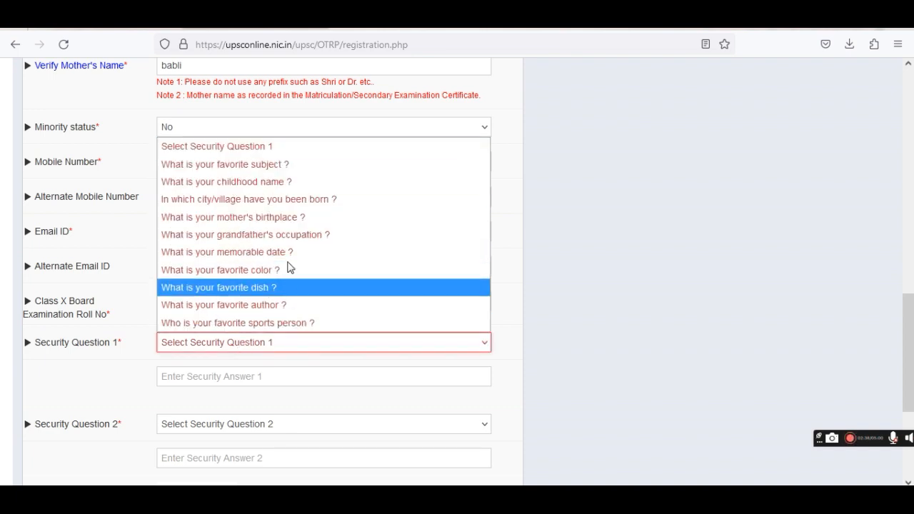
left_click(257, 164)
left_click(235, 375)
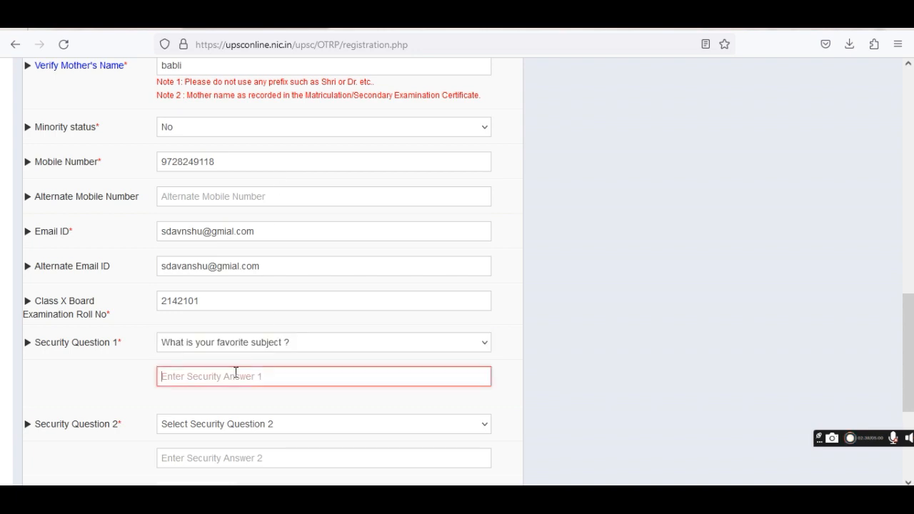
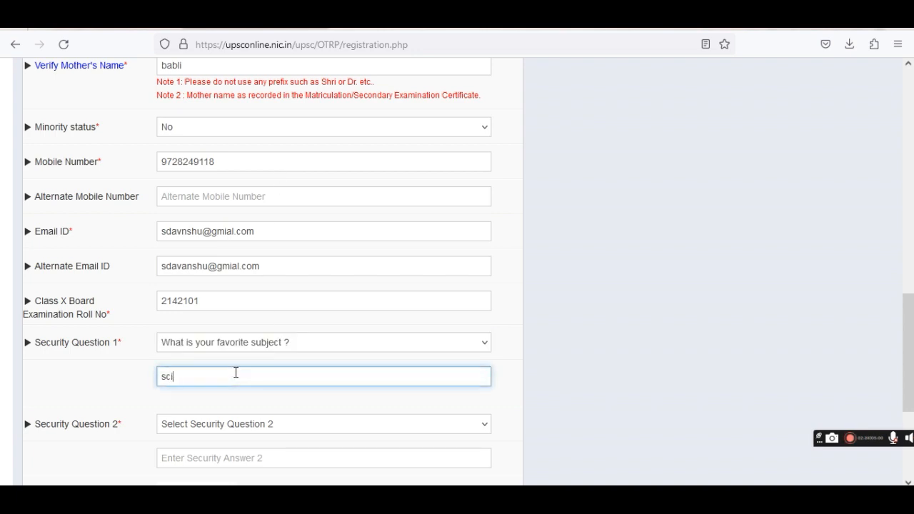
scroll(236, 373, "down", 3)
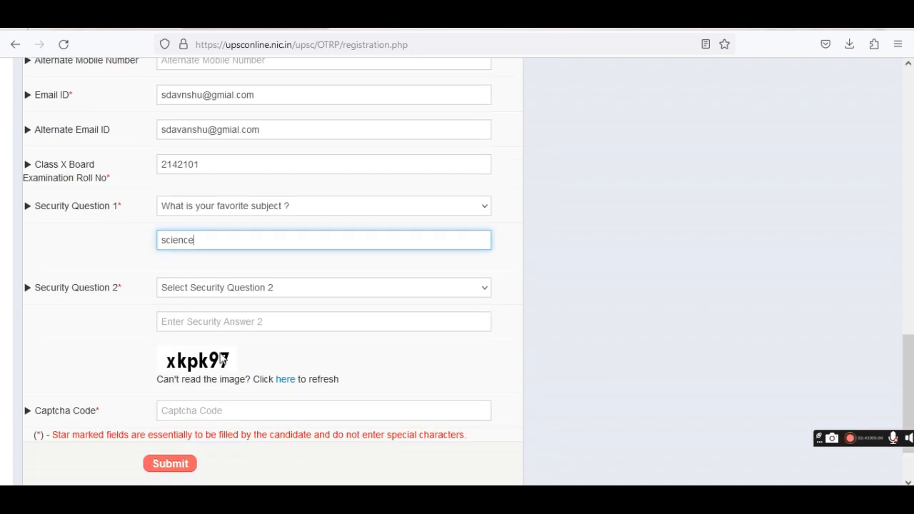
left_click(218, 289)
left_click(255, 136)
left_click(223, 326)
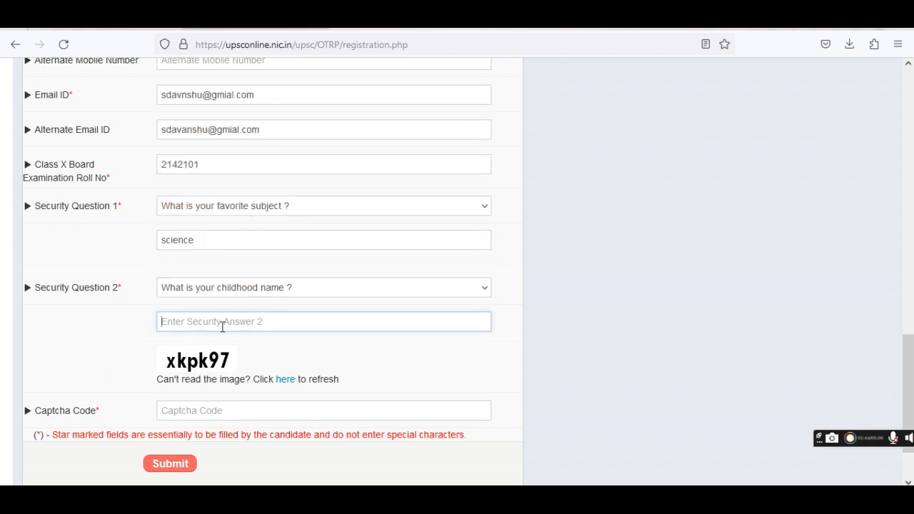
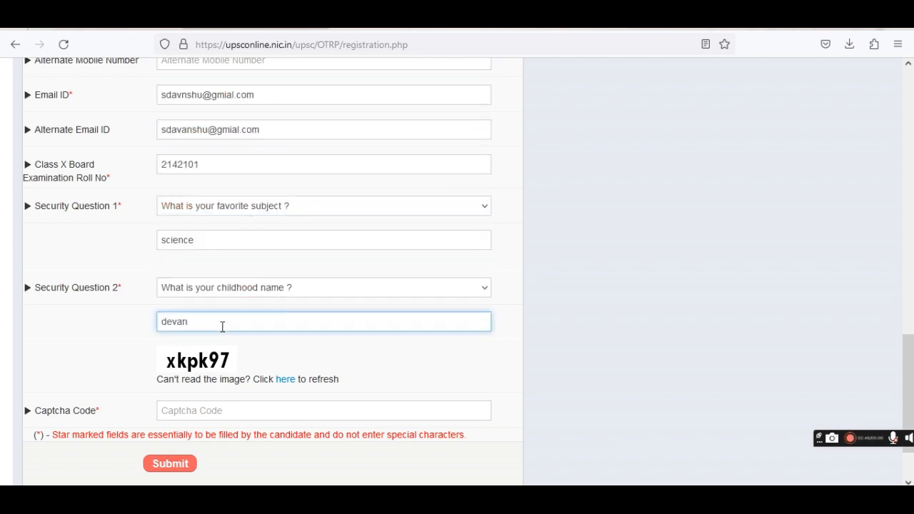
Enter the captcha code and submit the registration form.
scroll(179, 336, "down", 2)
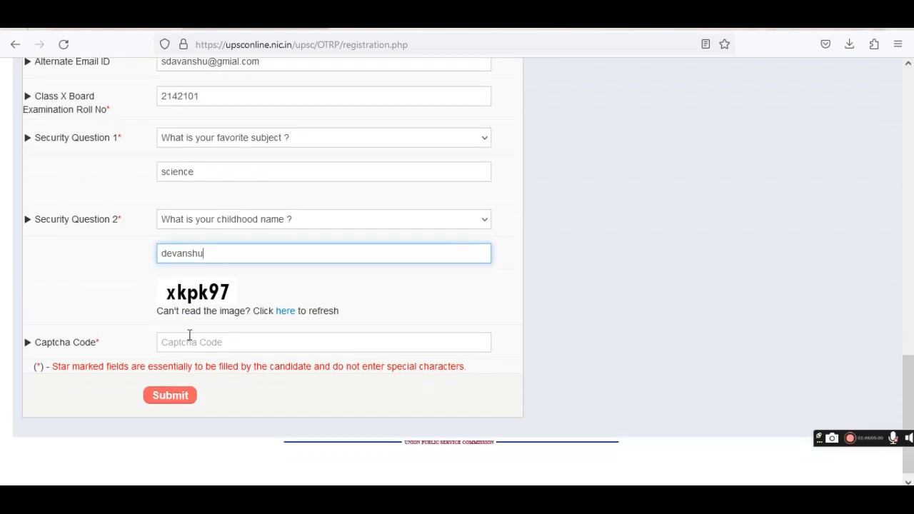
left_click(189, 334)
type("xk")
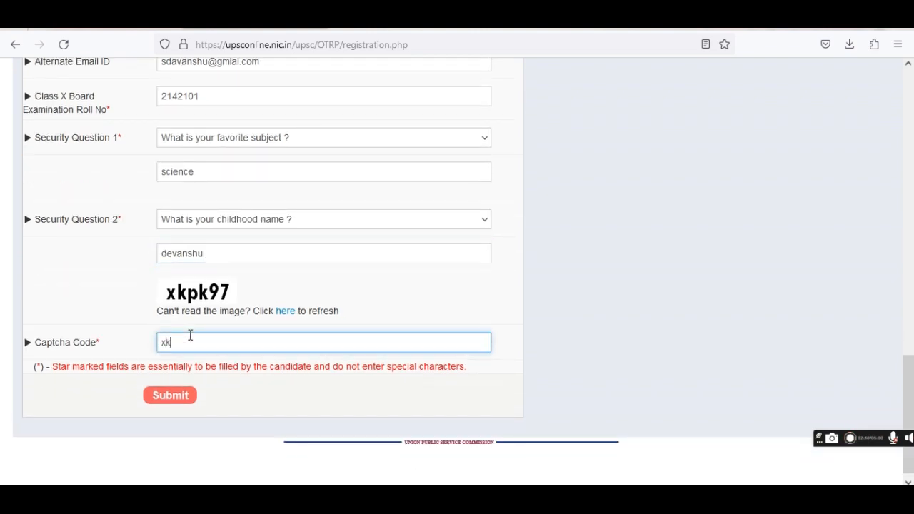
type("pk97")
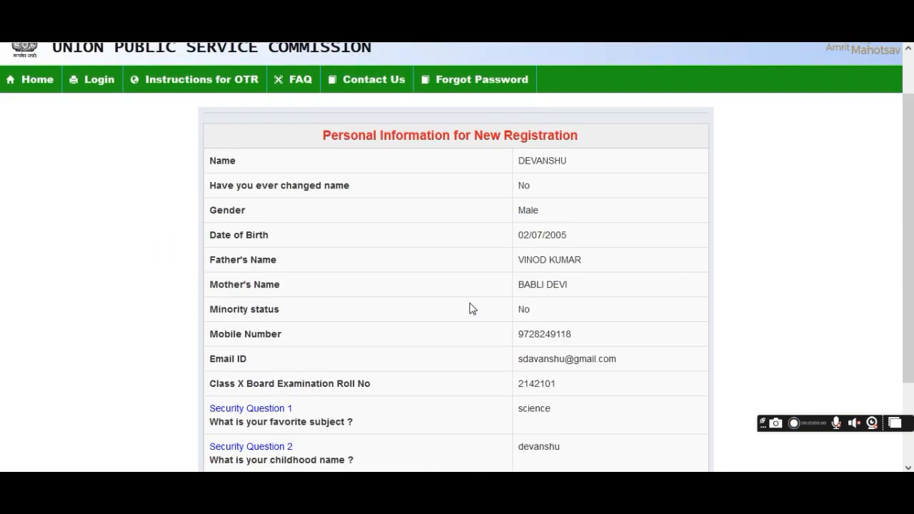
scroll(469, 306, "down", 3)
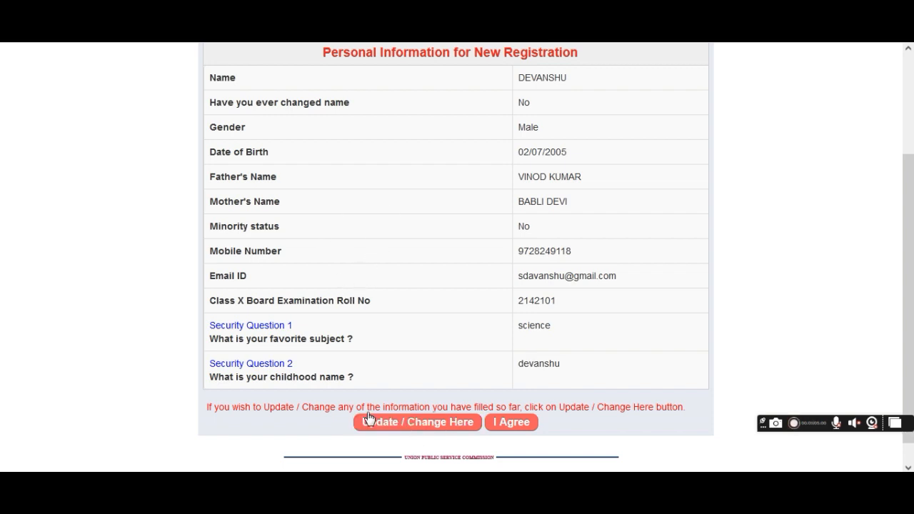
Agree to the registration details, enter the received mobile and email OTPs, and verify them.
left_click(407, 423)
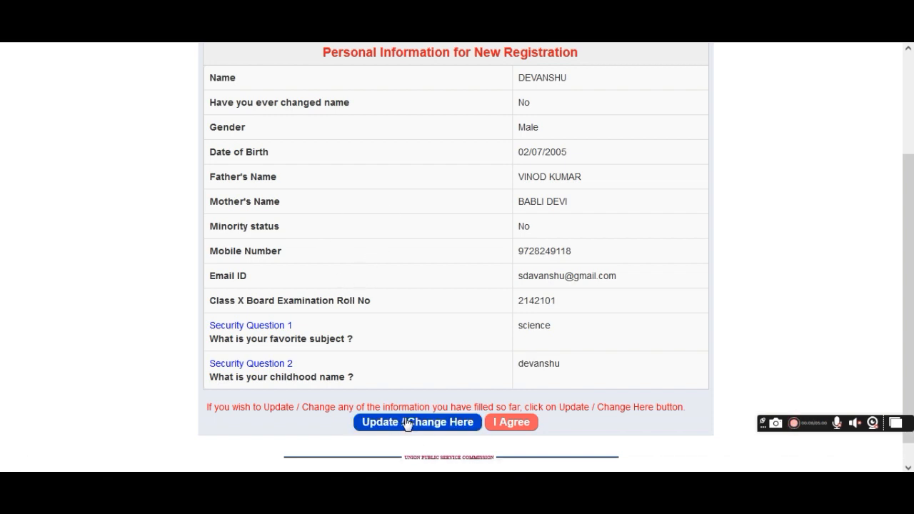
left_click(512, 424)
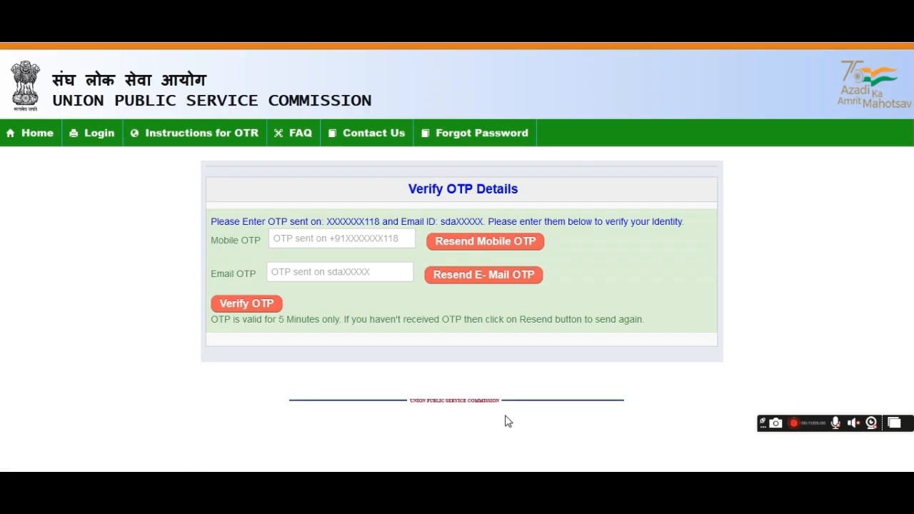
left_click(306, 245)
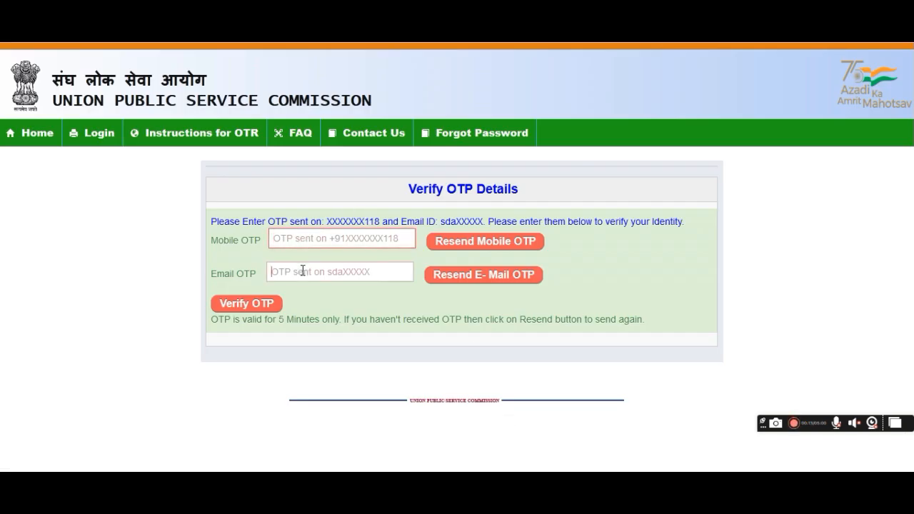
left_click(303, 271)
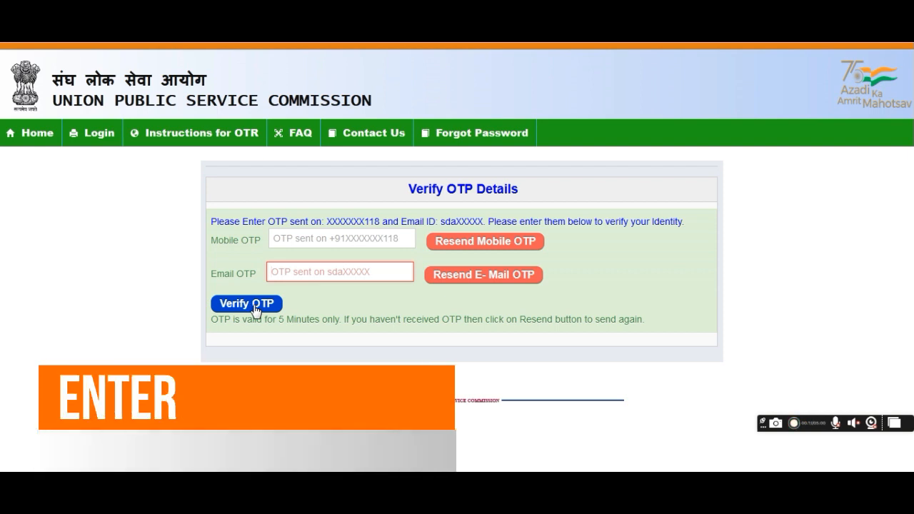
left_click(295, 244)
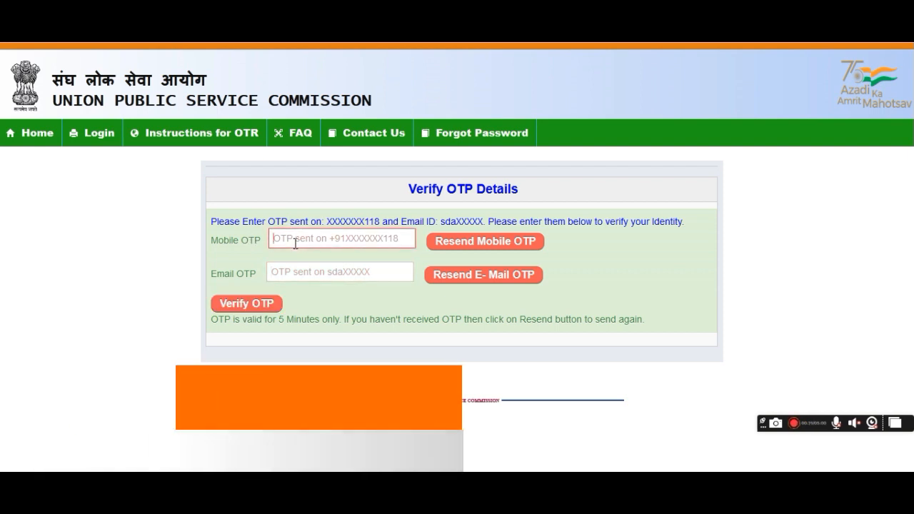
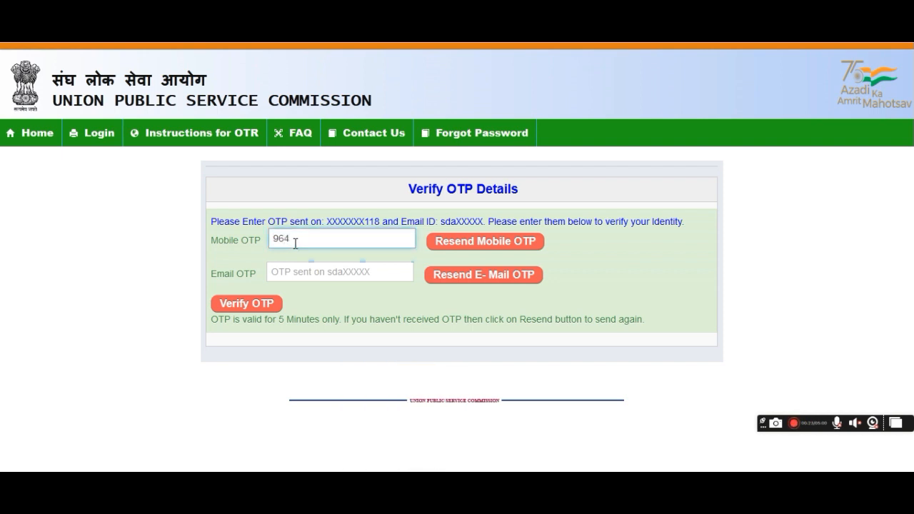
key("Tab")
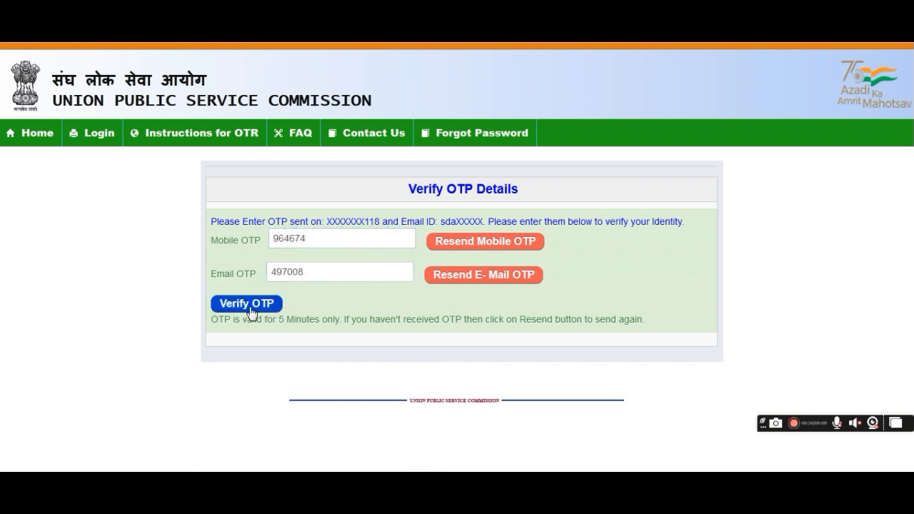
left_click(249, 306)
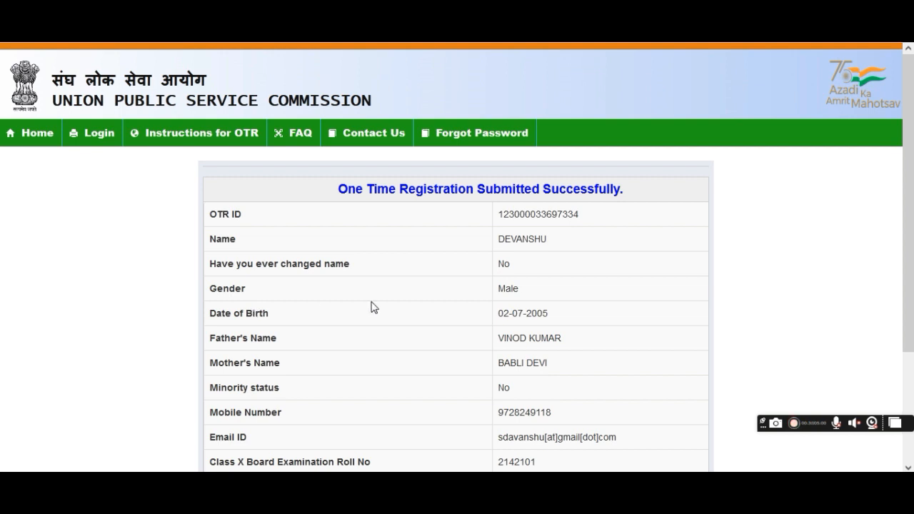
scroll(375, 307, "down", 2)
scroll(385, 307, "up", 1)
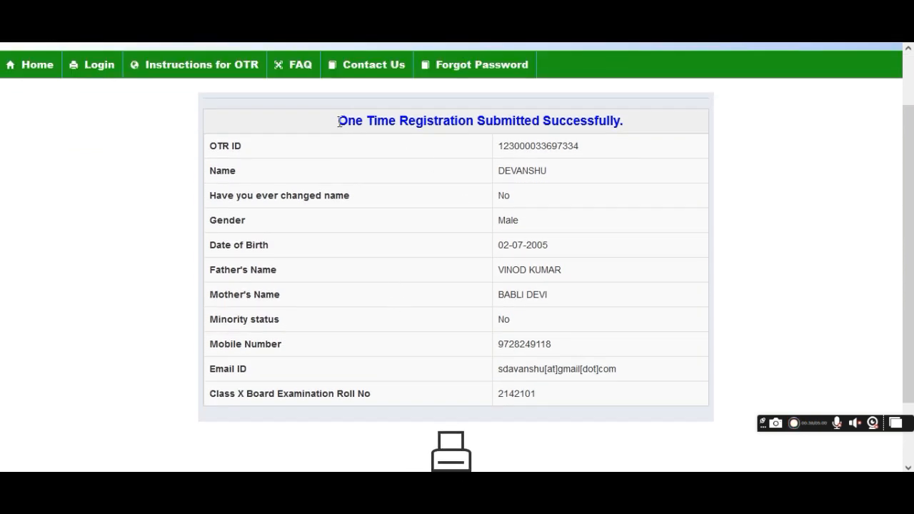
triple_click(602, 123)
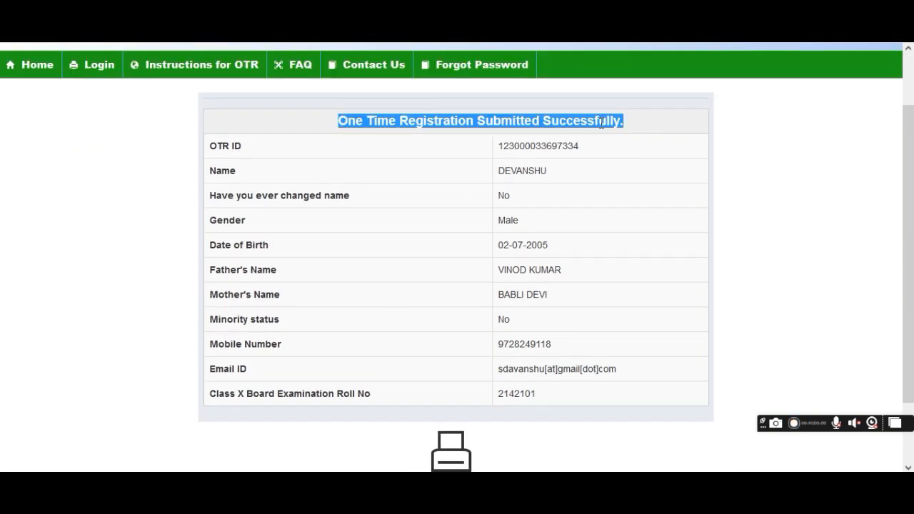
left_click(316, 173)
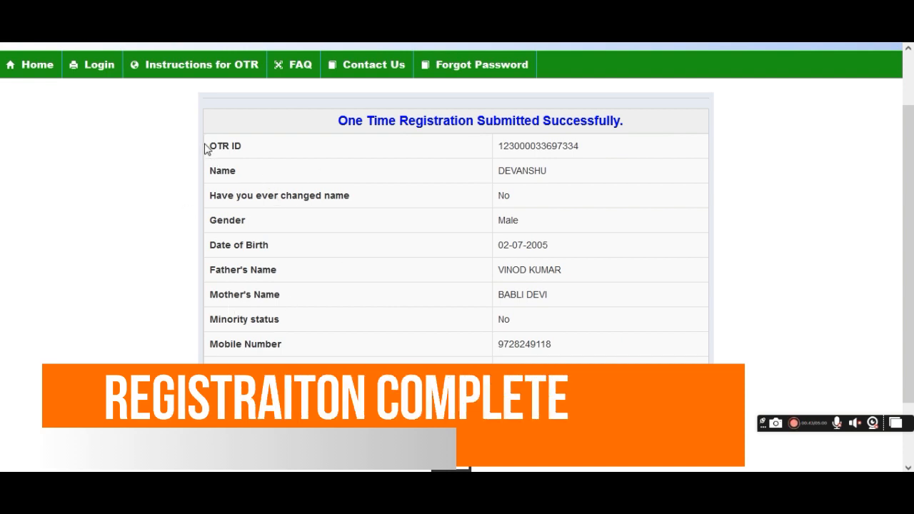
left_click_drag(205, 148, 615, 369)
left_click(537, 333)
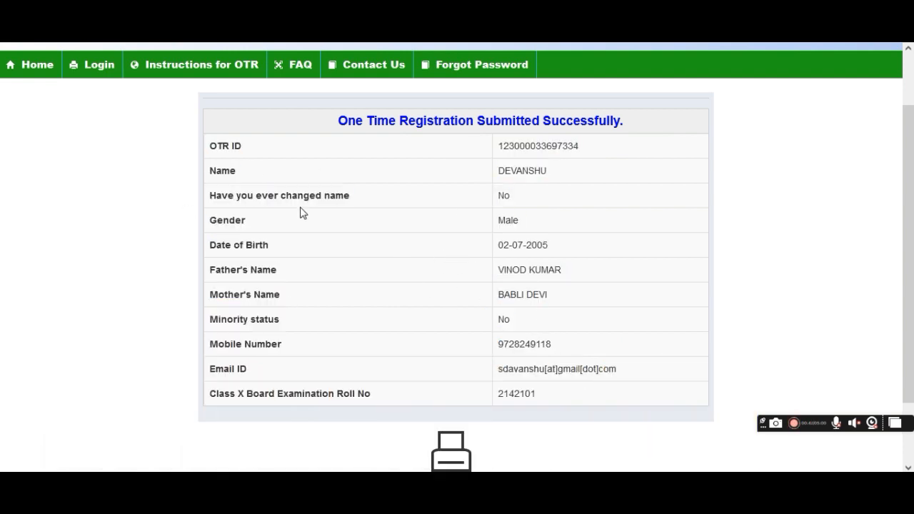
scroll(460, 407, "down", 2)
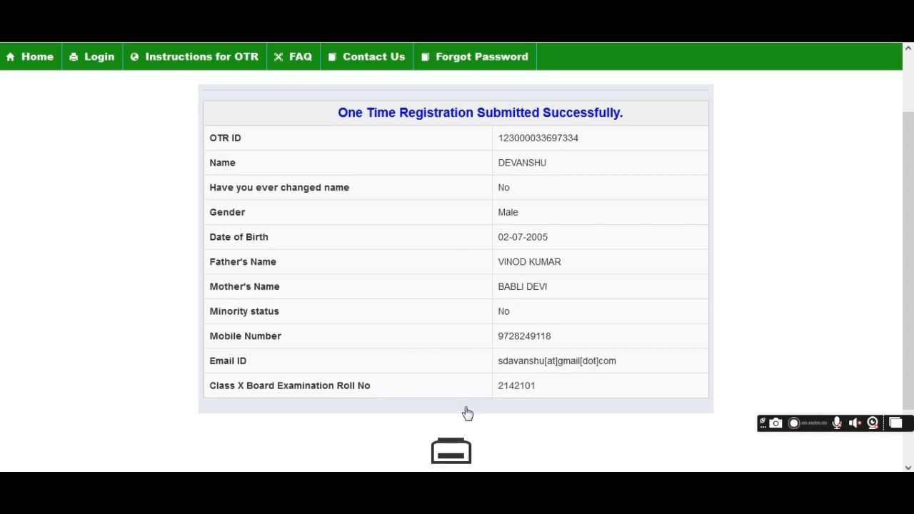
left_click(452, 390)
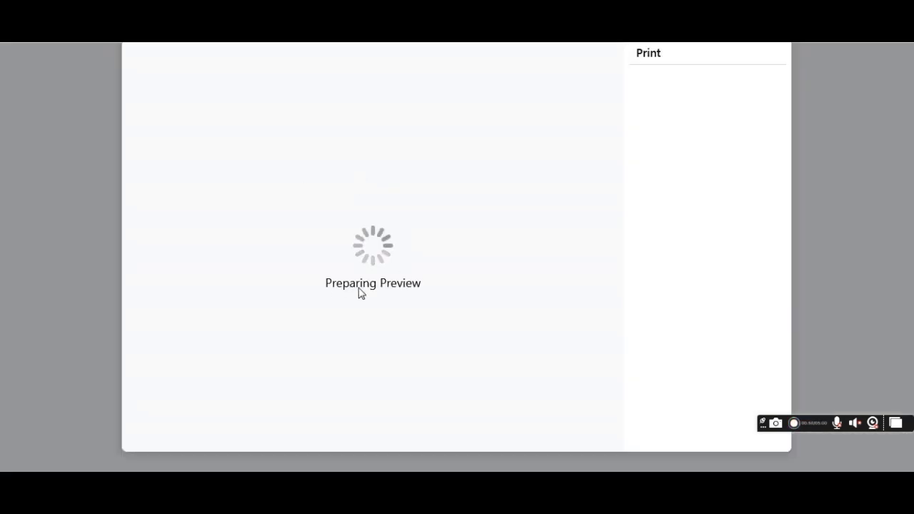
left_click(754, 430)
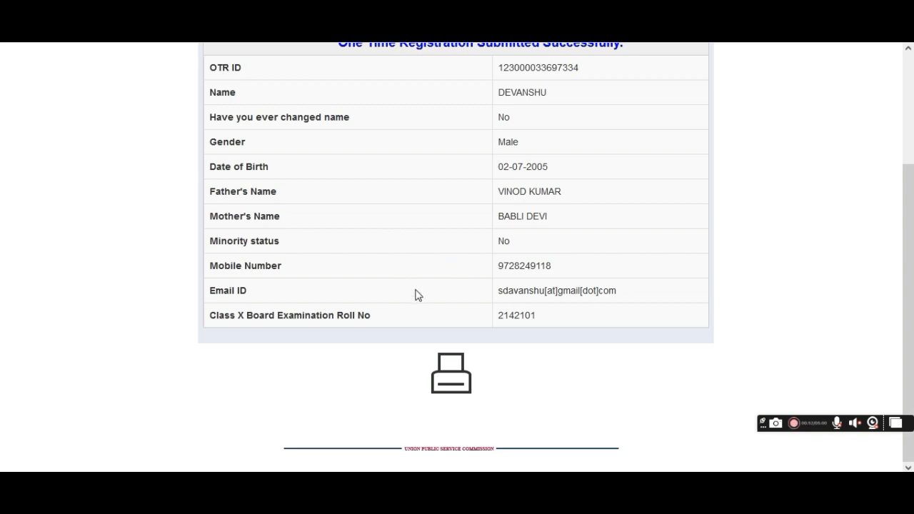
scroll(421, 300, "up", 3)
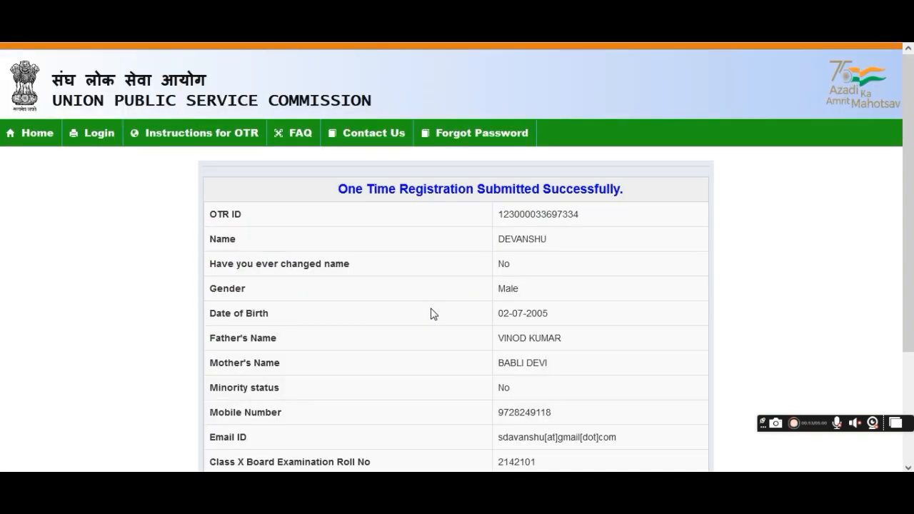
Return to the OTR home page and select Mobile Number as the login mode.
left_click(29, 140)
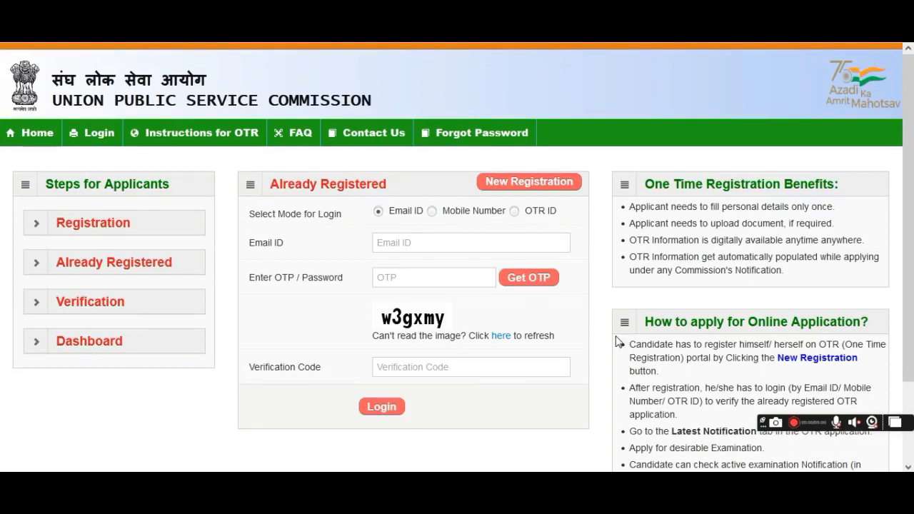
left_click(433, 212)
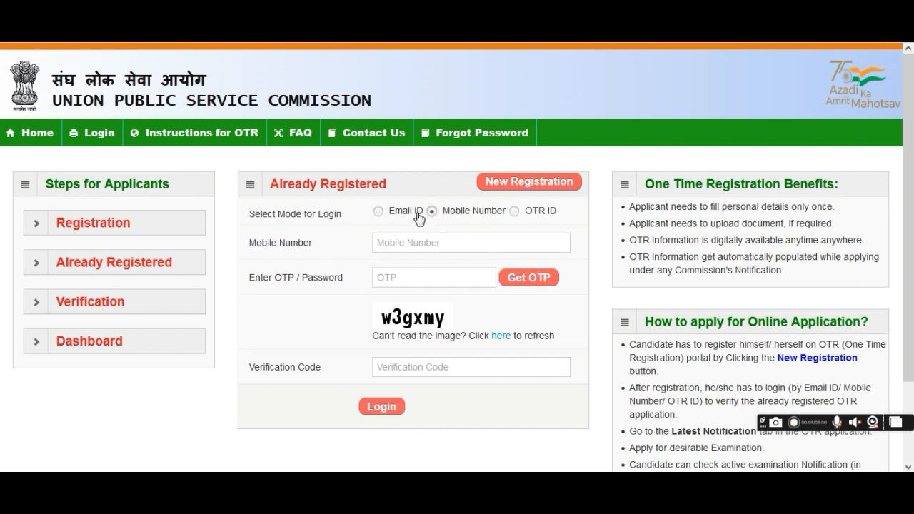
left_click(402, 212)
left_click(457, 216)
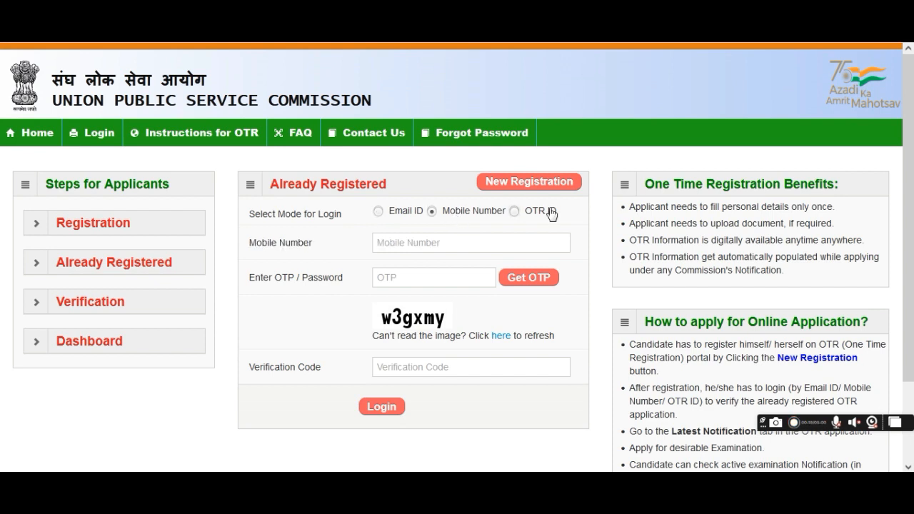
left_click(540, 214)
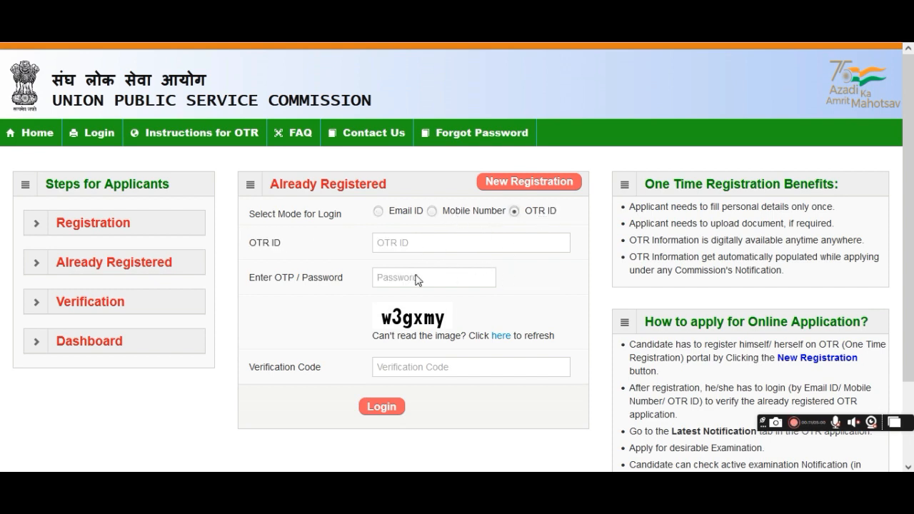
left_click(432, 212)
Enter the registered mobile number, request a login OTP, and fill it in.
left_click(426, 237)
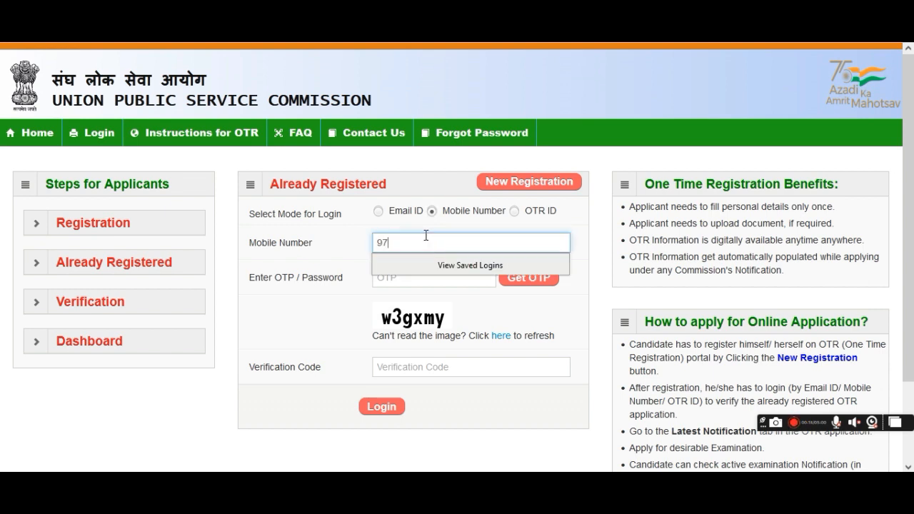
left_click(534, 306)
left_click(532, 279)
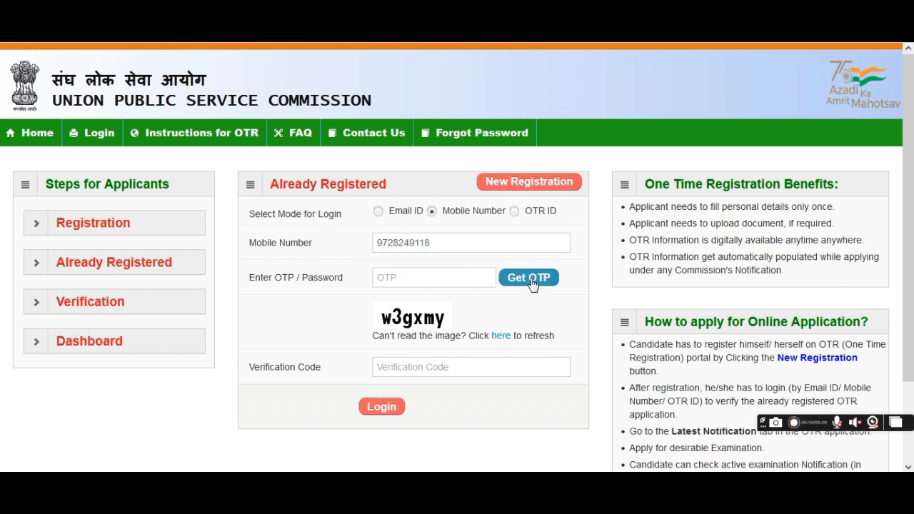
left_click(469, 277)
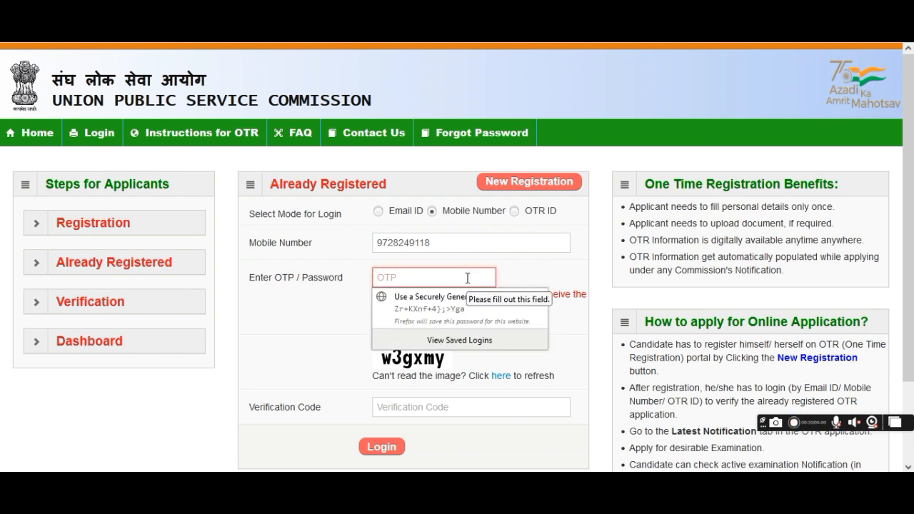
type("•••")
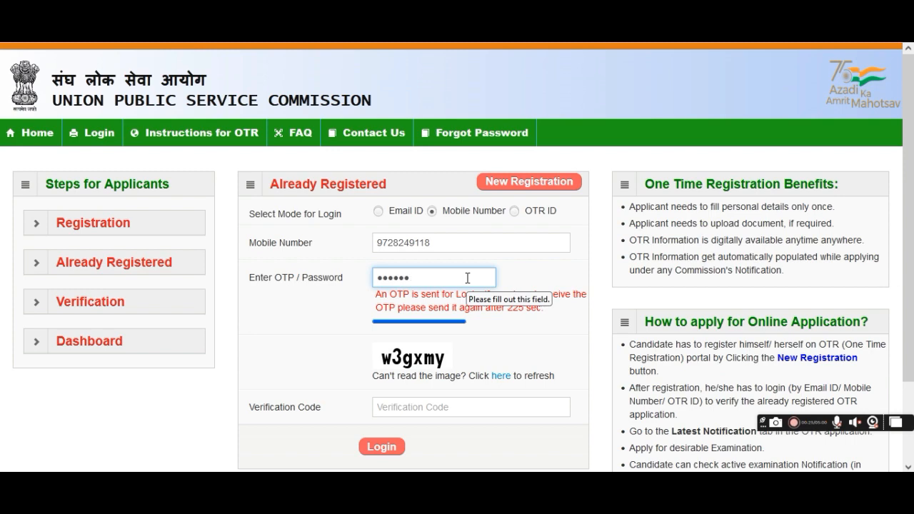
Enter the captcha verification code and log in.
left_click(428, 405)
scroll(442, 392, "down", 2)
type("w3gxm")
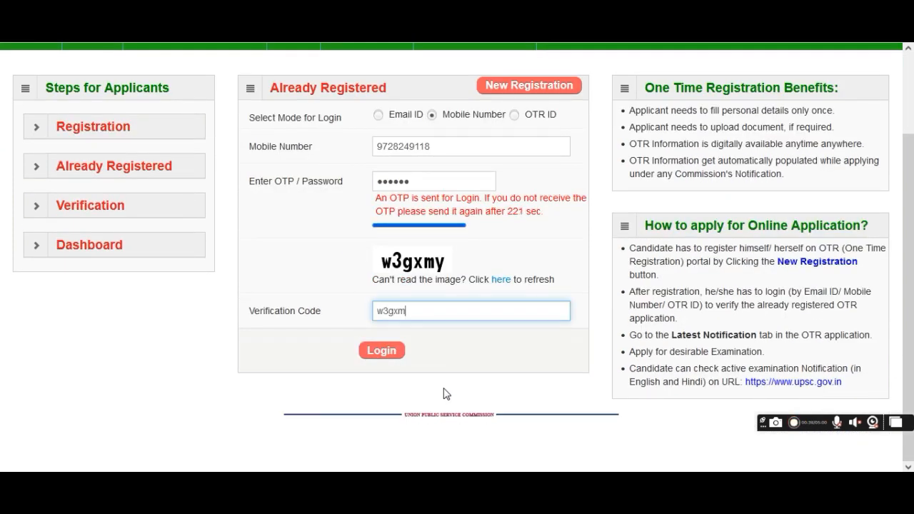
type("y")
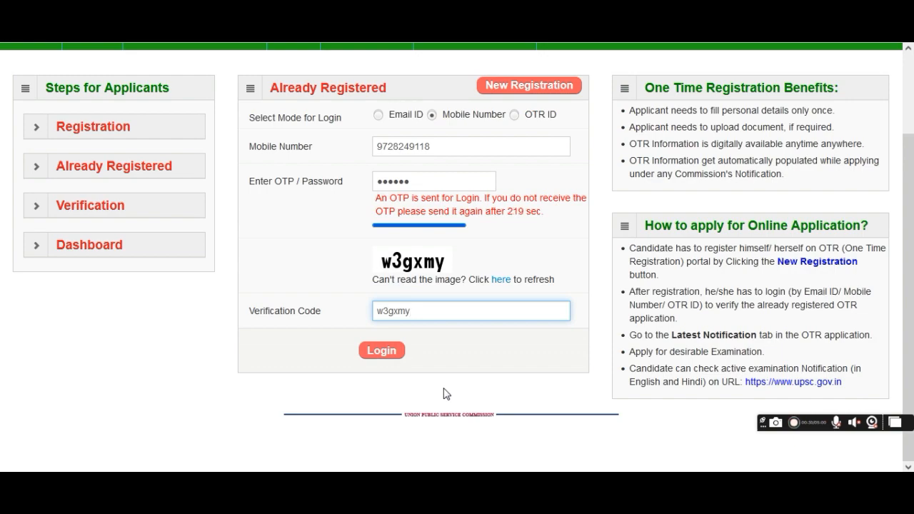
left_click(399, 355)
left_click(352, 202)
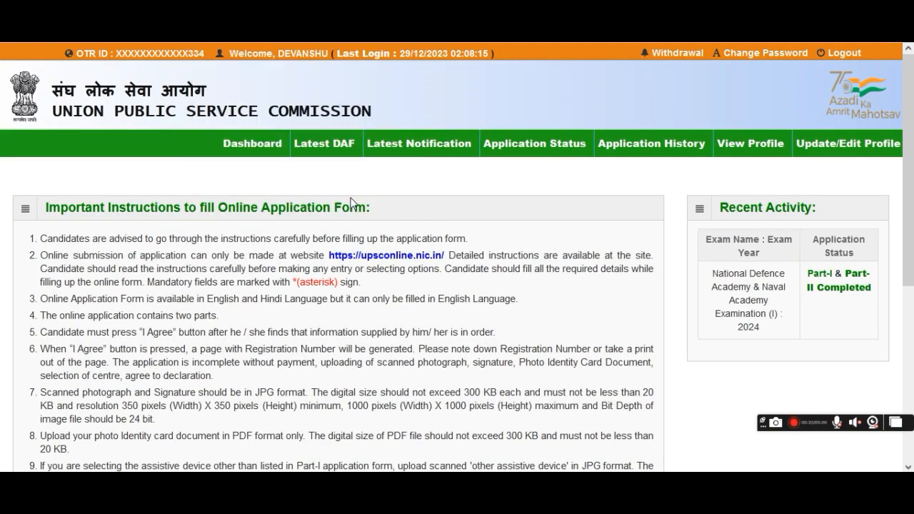
scroll(160, 331, "down", 4)
scroll(160, 332, "up", 4)
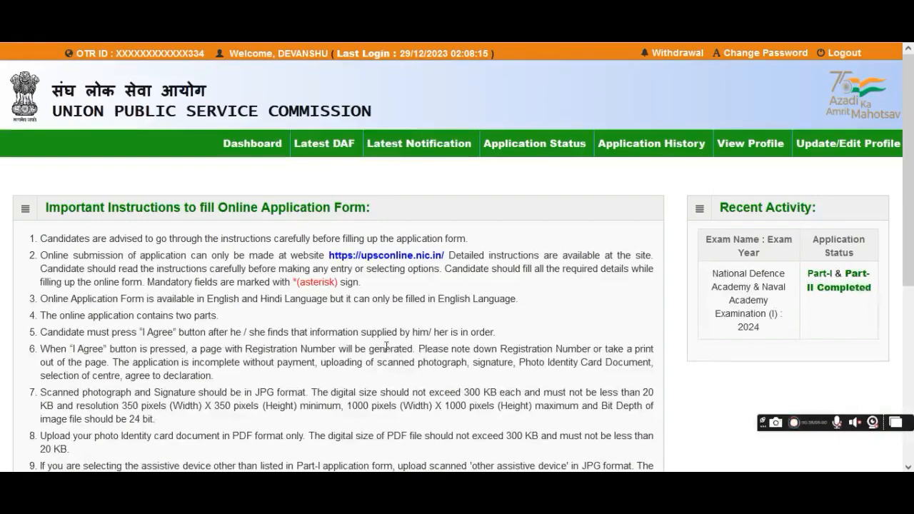
left_click(420, 145)
scroll(400, 286, "down", 3)
scroll(392, 302, "up", 3)
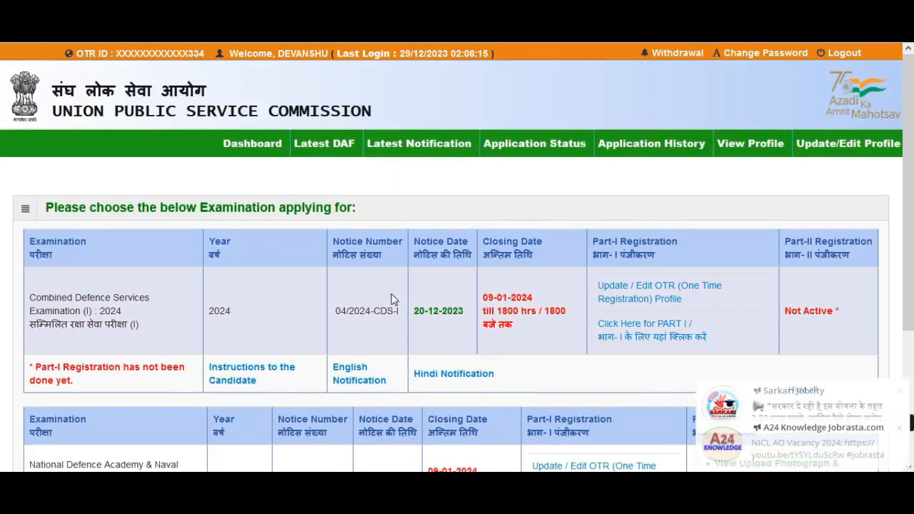
scroll(623, 326, "down", 3)
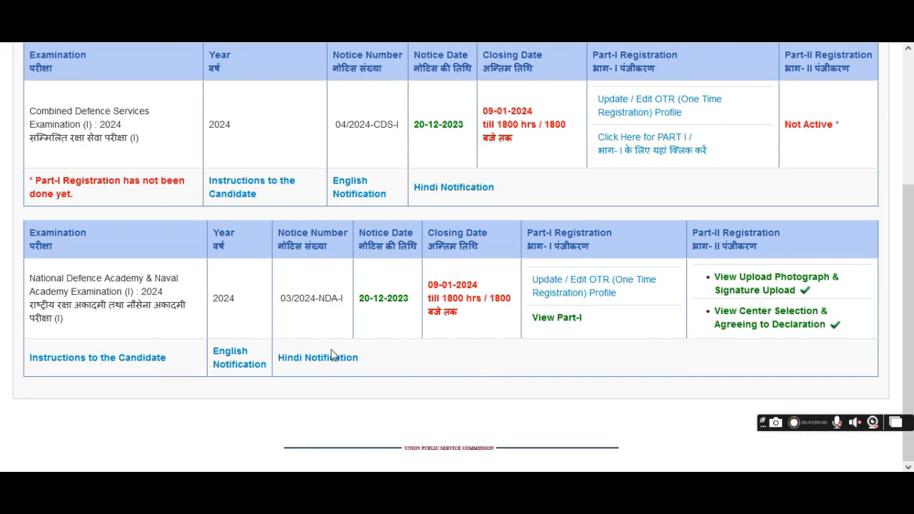
scroll(252, 345, "up", 2)
scroll(251, 345, "down", 2)
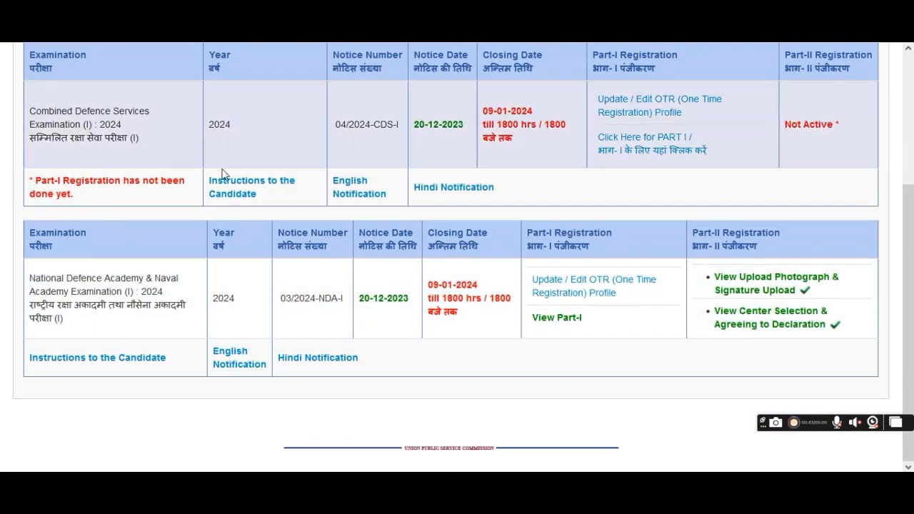
scroll(103, 258, "up", 1)
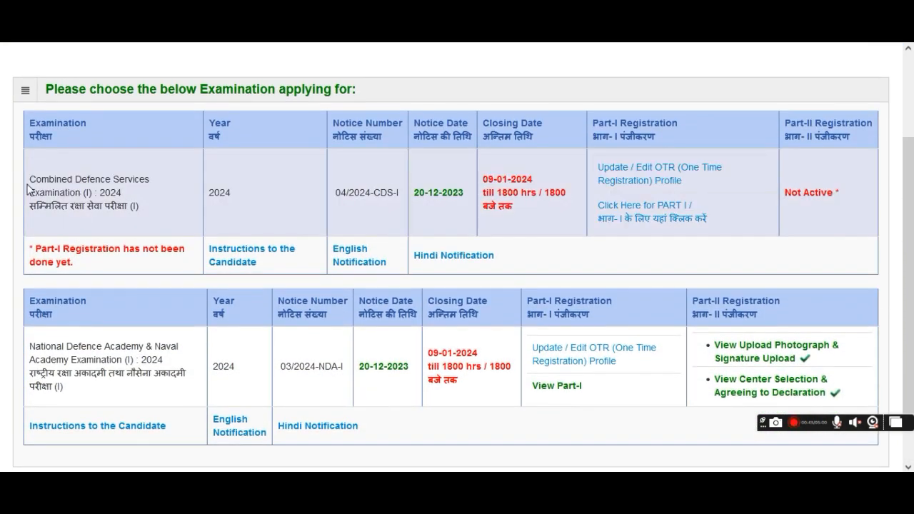
left_click_drag(28, 188, 123, 197)
scroll(7, 292, "down", 1)
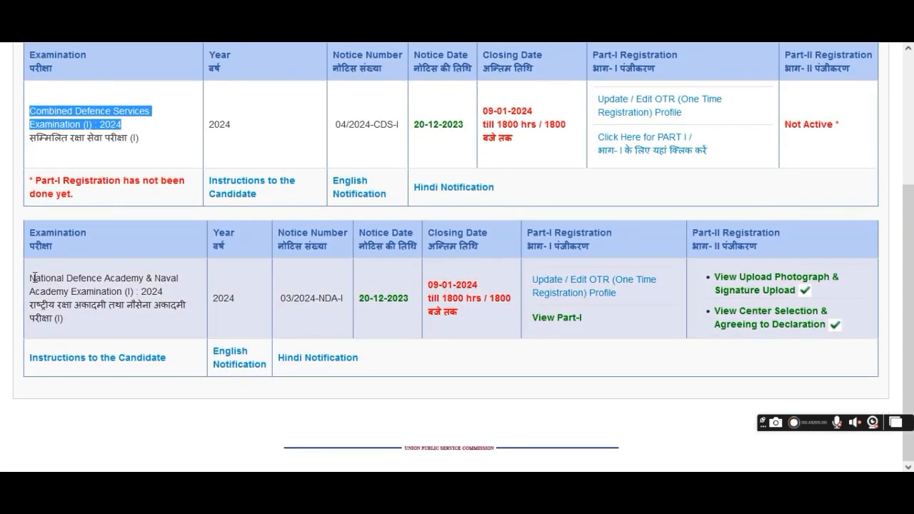
mouse_move(34, 278)
left_mouse_down()
mouse_move(143, 307)
mouse_move(65, 319)
mouse_move(31, 275)
left_mouse_up()
left_click(64, 319)
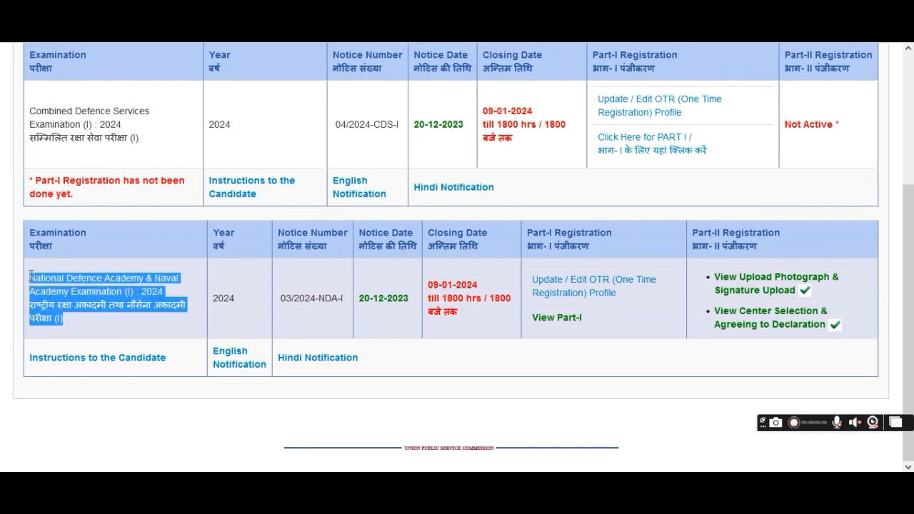
left_click(72, 301)
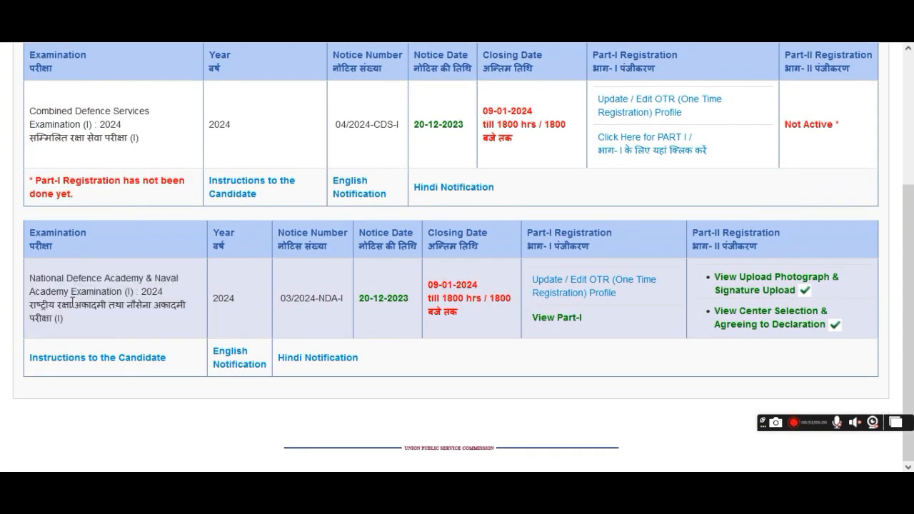
scroll(84, 305, "up", 3)
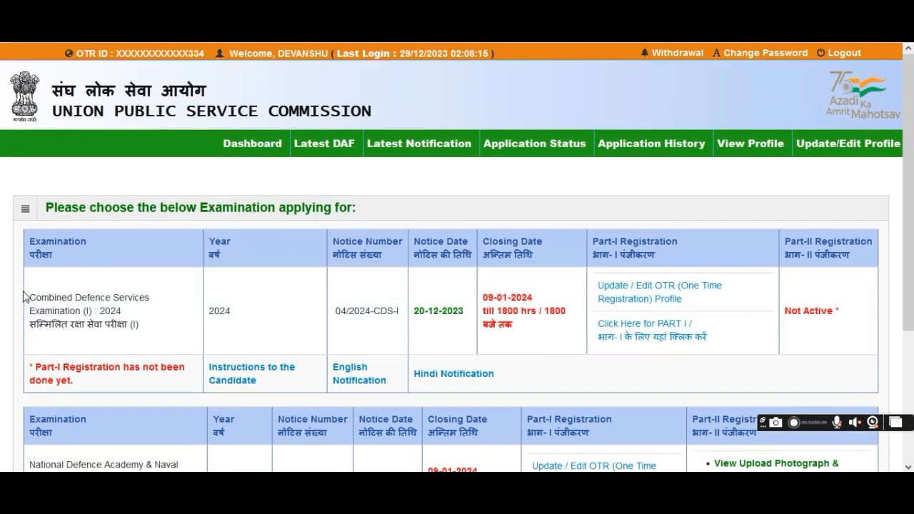
left_click_drag(30, 294, 147, 327)
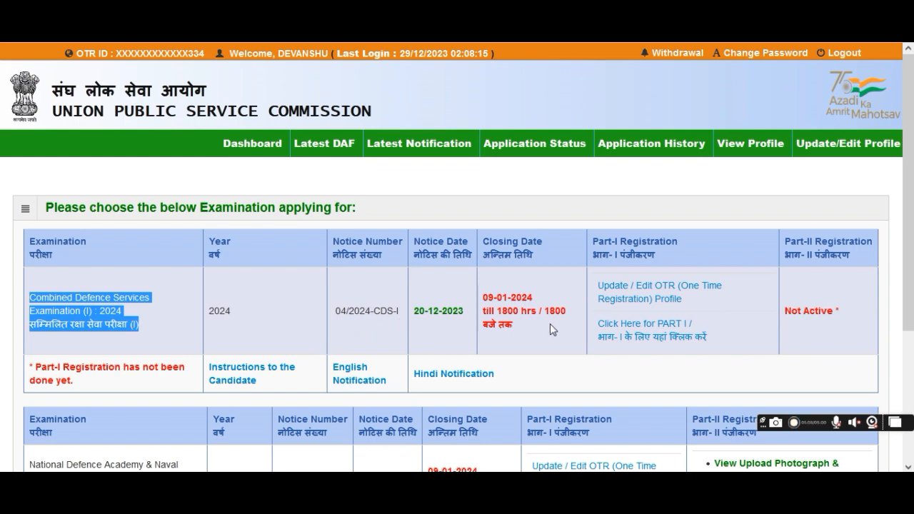
scroll(550, 324, "down", 1)
scroll(515, 274, "up", 1)
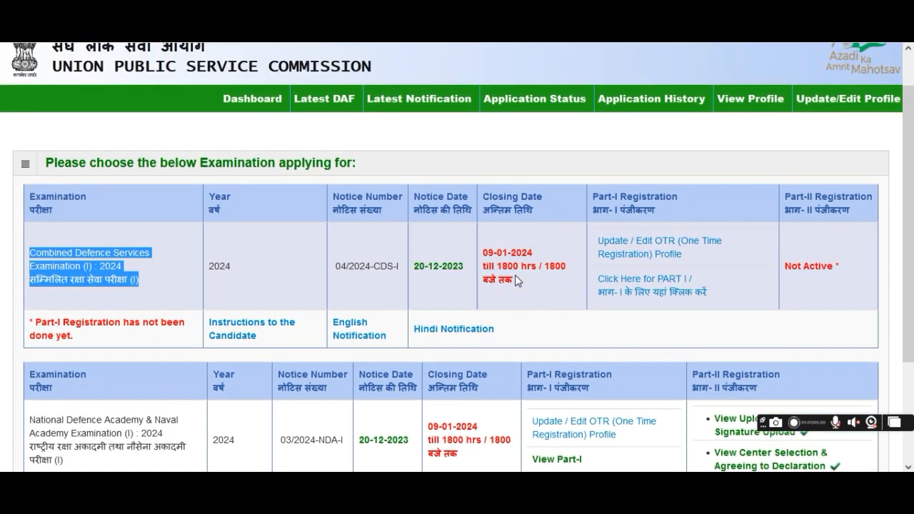
left_click(72, 301)
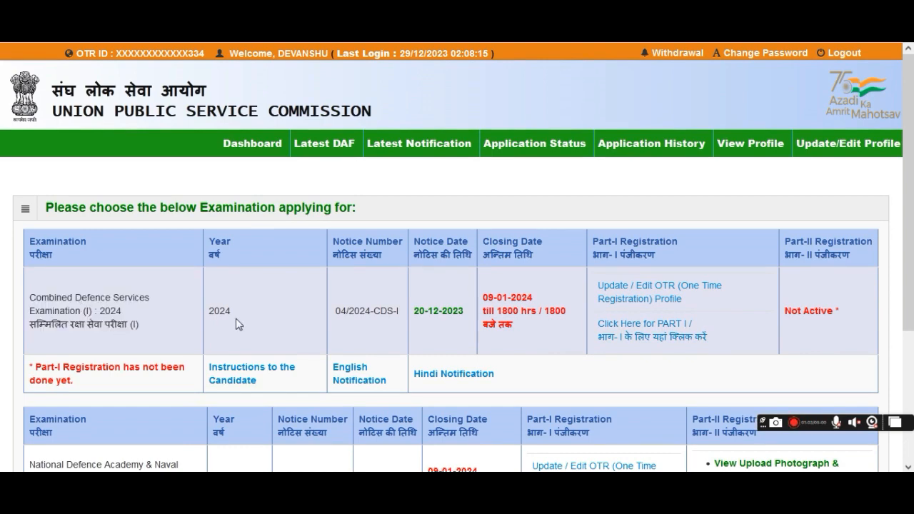
left_click_drag(215, 312, 246, 319)
left_click_drag(340, 312, 392, 315)
left_click(398, 316)
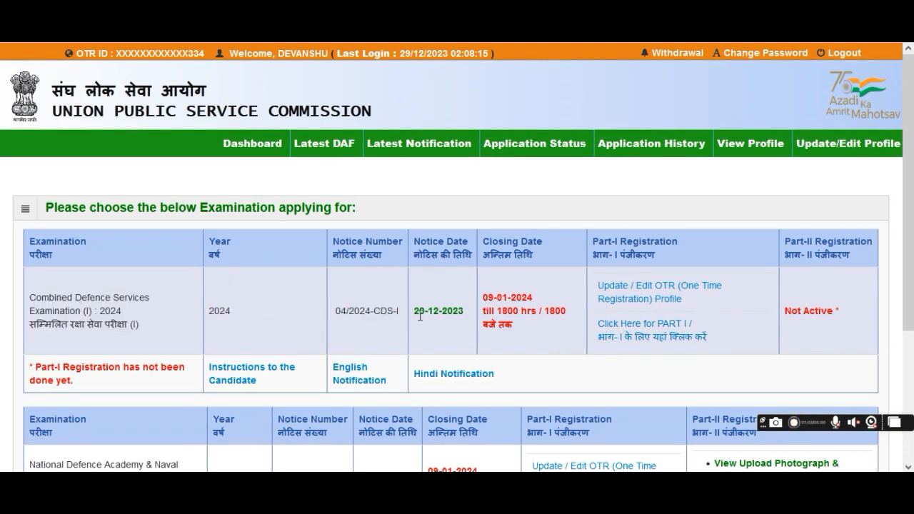
triple_click(445, 308)
left_click(441, 338)
left_click_drag(485, 298, 527, 331)
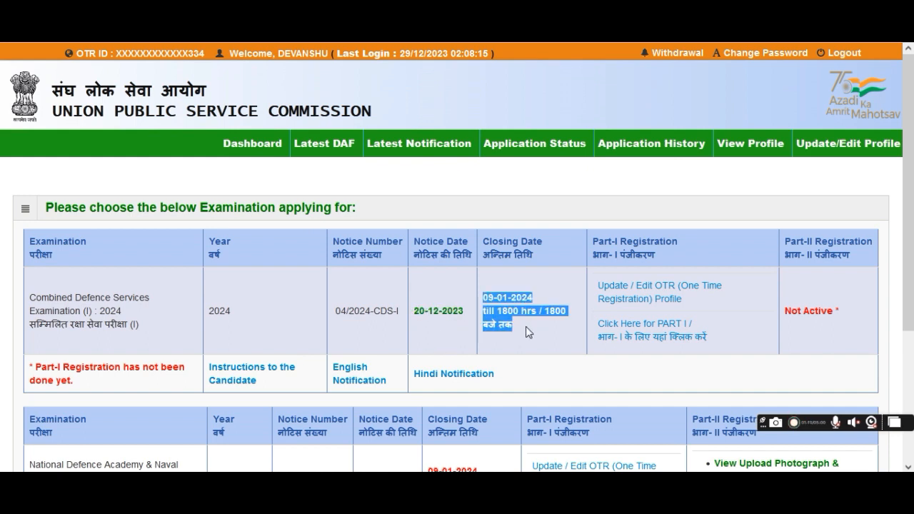
left_click(526, 326)
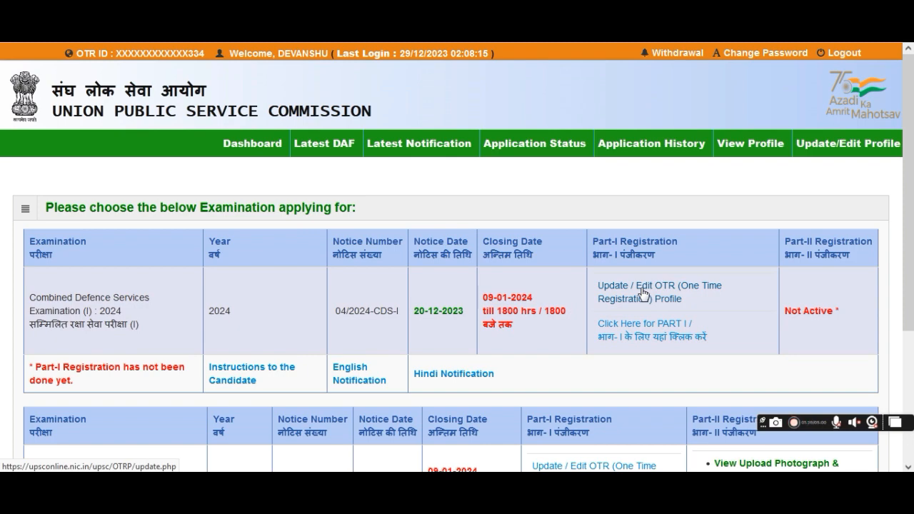
scroll(643, 293, "down", 2)
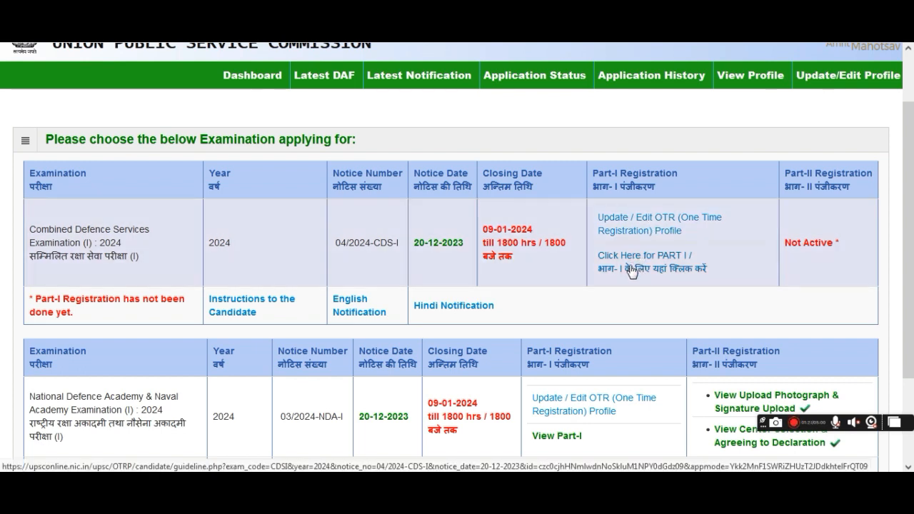
Begin CDS (I) 2024 Part-I, confirm the instructions with Yes, and review the prefilled profile.
left_click(632, 271)
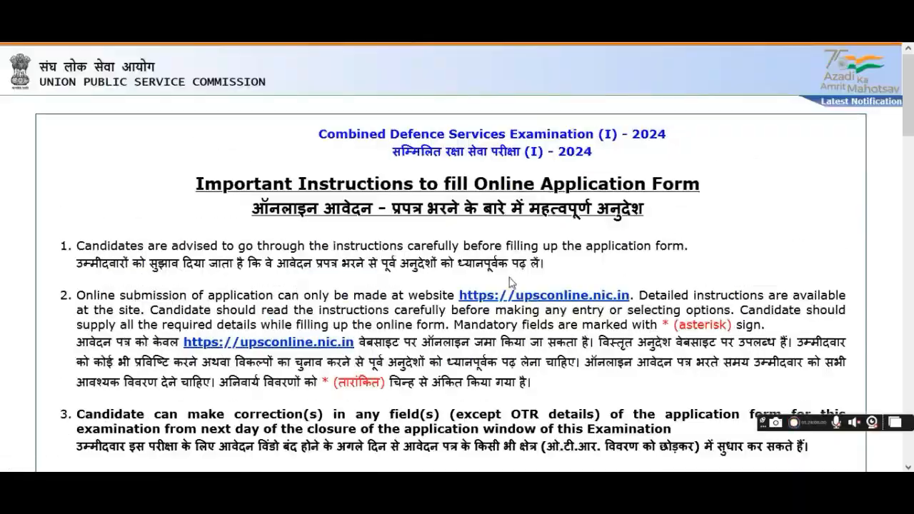
scroll(510, 282, "down", 20)
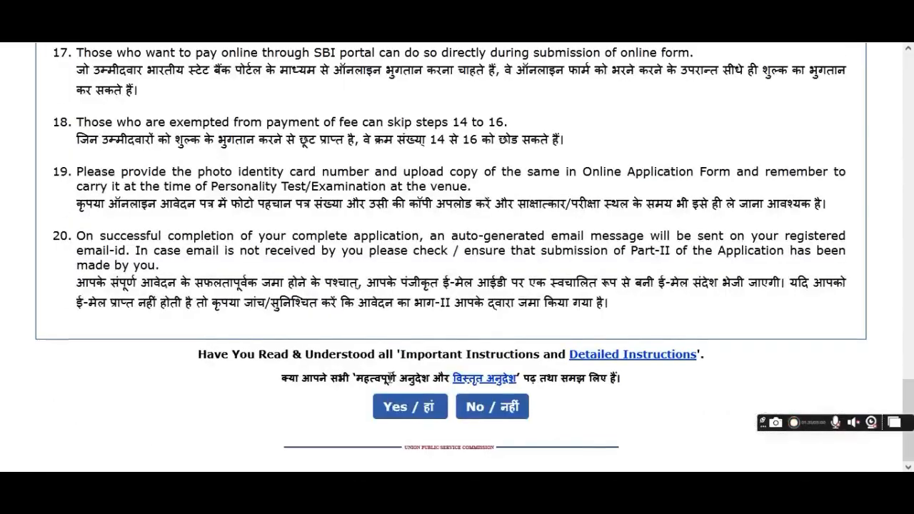
left_click(409, 407)
scroll(407, 406, "down", 4)
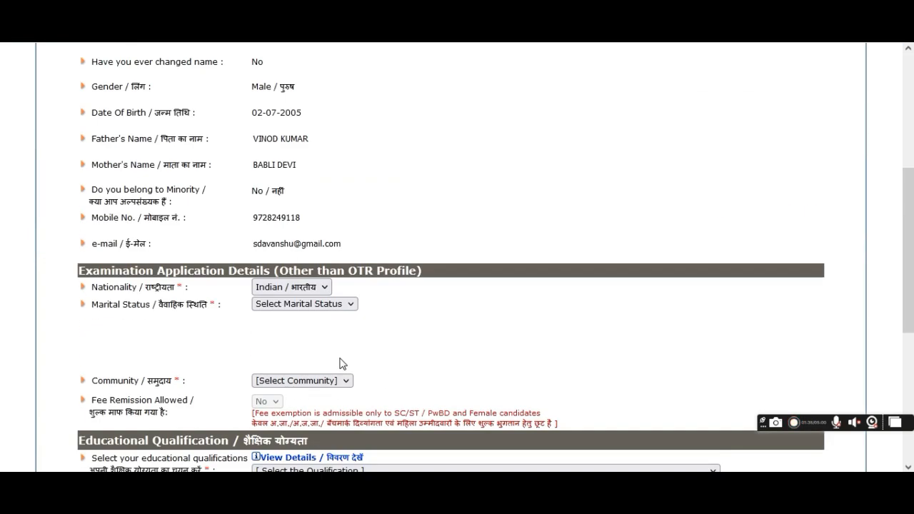
scroll(409, 333, "up", 2)
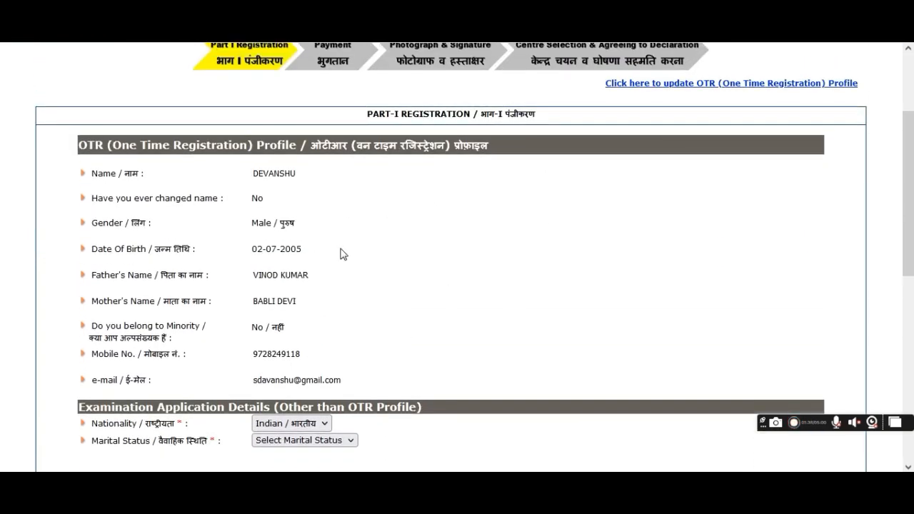
scroll(343, 255, "down", 2)
scroll(361, 264, "down", 2)
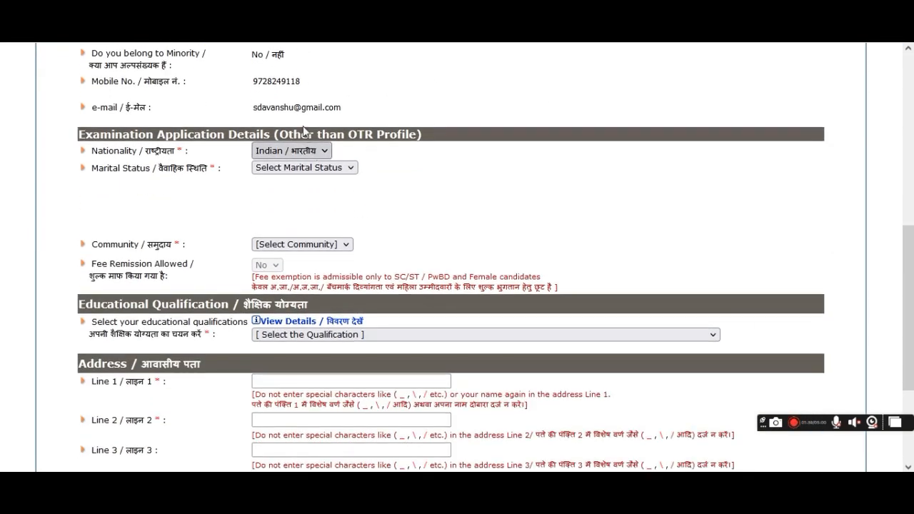
scroll(303, 125, "up", 4)
left_click_drag(97, 172, 378, 348)
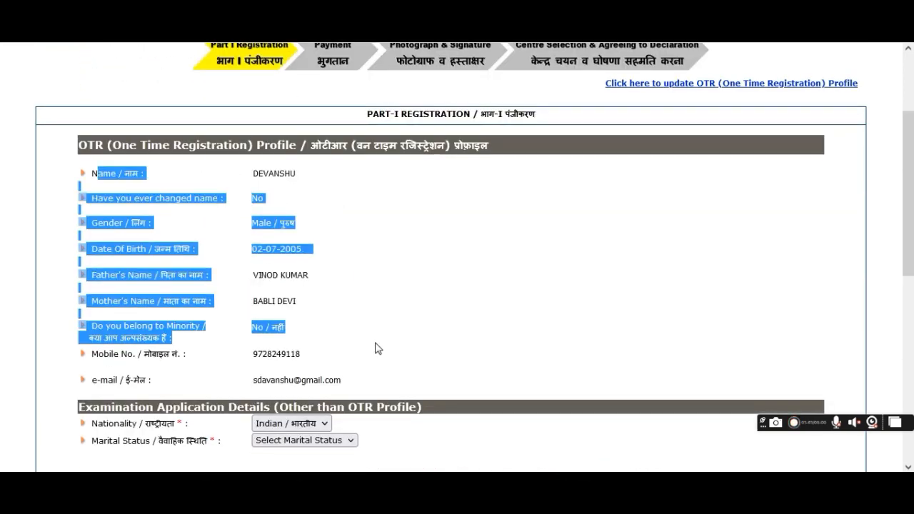
left_click(320, 353)
scroll(329, 339, "down", 3)
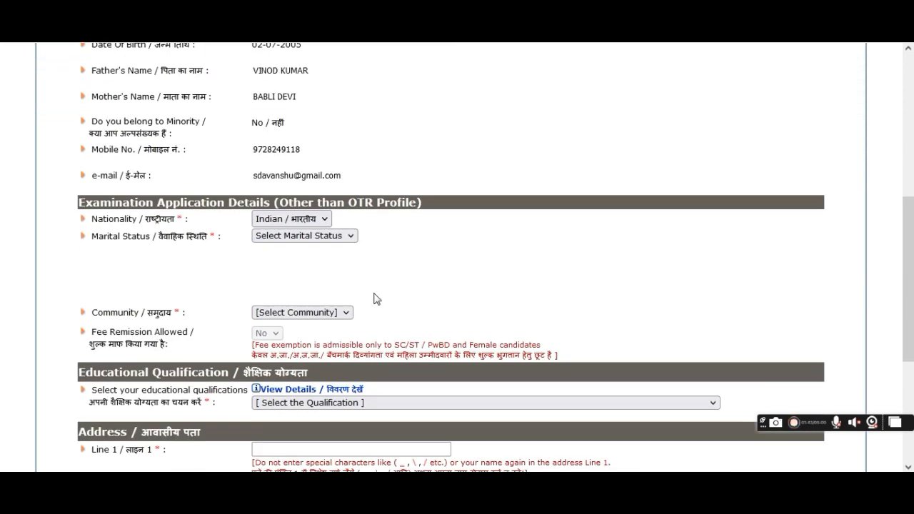
Set marital status to Unmarried.
left_click(320, 237)
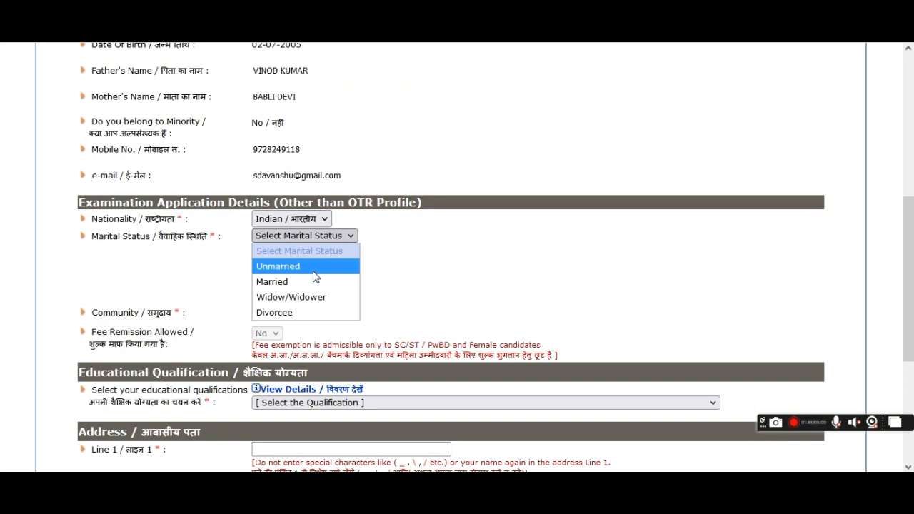
left_click(313, 267)
scroll(261, 274, "down", 2)
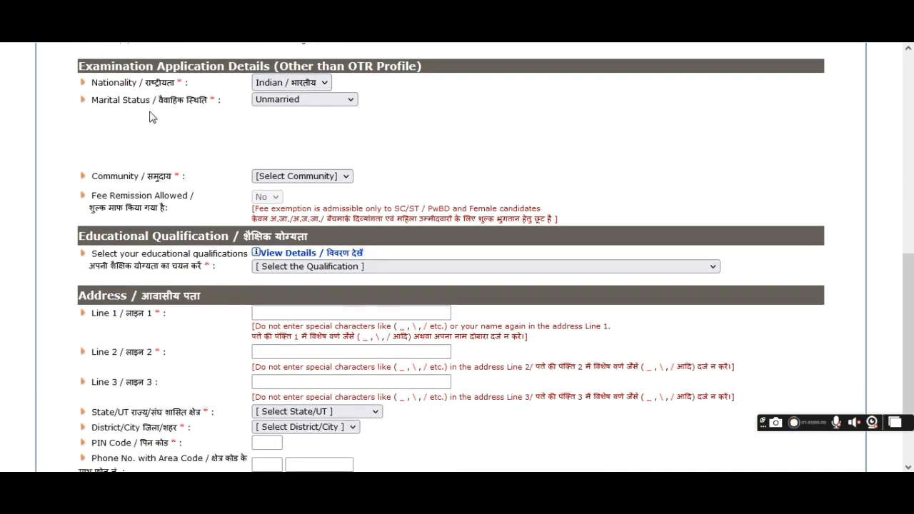
left_click_drag(128, 100, 186, 101)
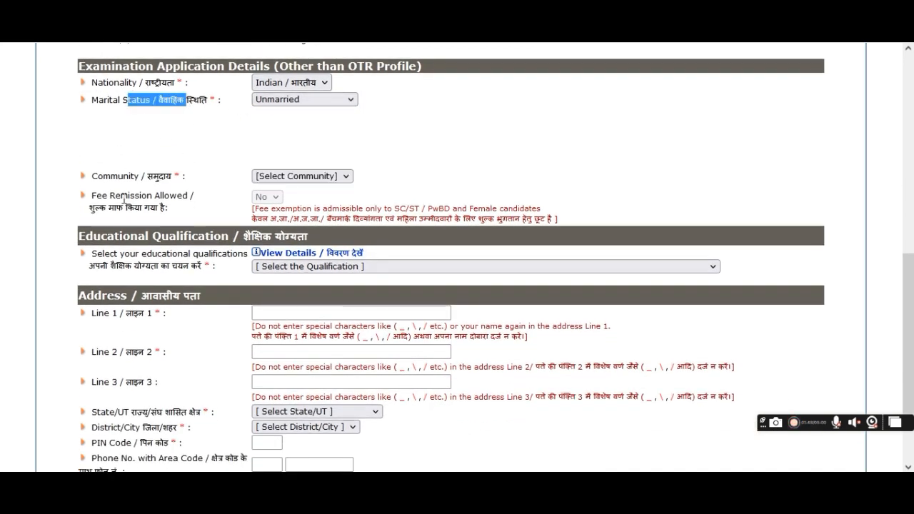
left_click_drag(113, 181, 80, 177)
Choose community SC, enter the certificate number, and set issuing authority to 'tahsil dar'.
left_click(302, 176)
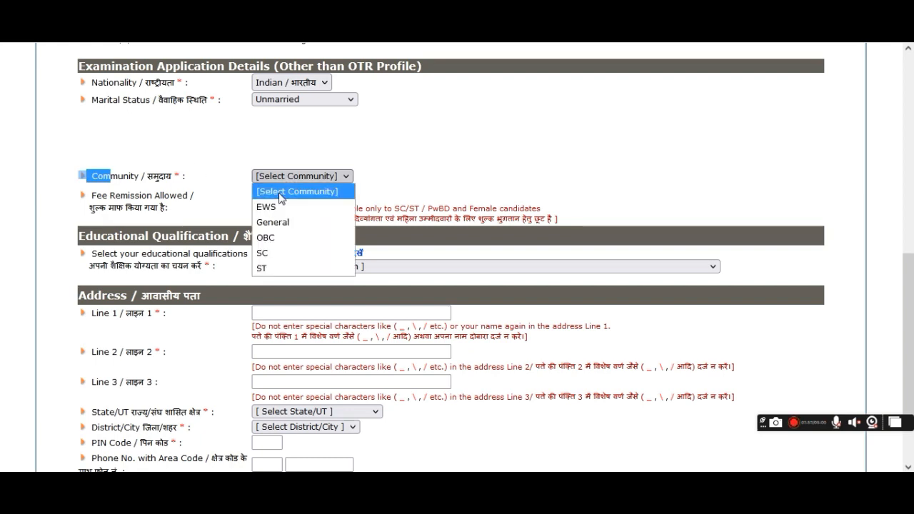
left_click(290, 255)
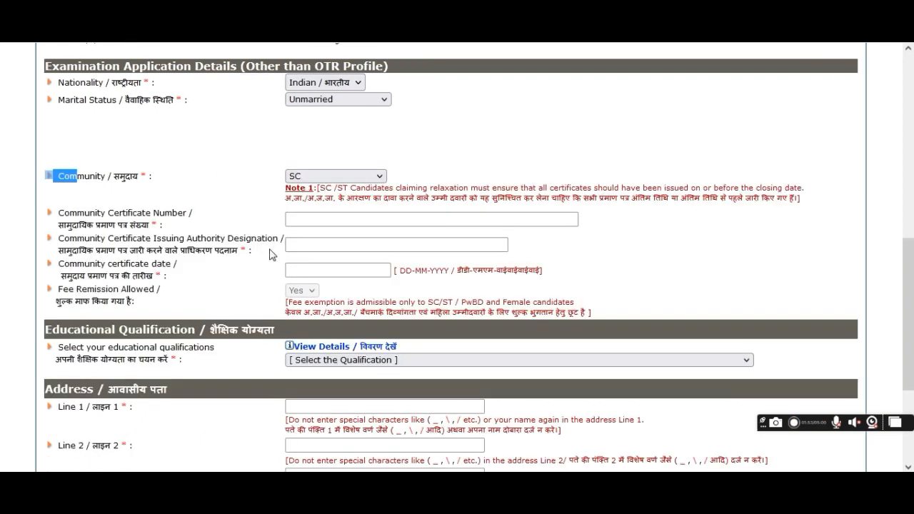
left_click(295, 221)
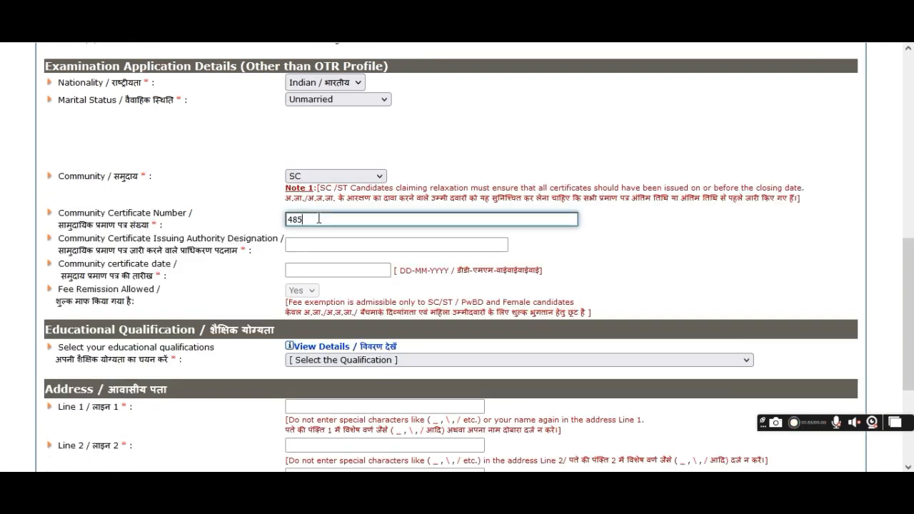
left_click(387, 244)
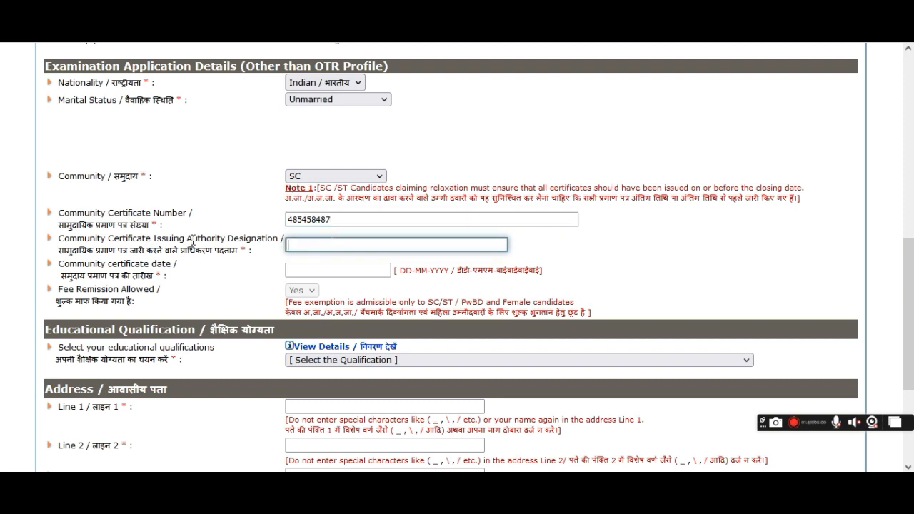
type("tahsil dar")
scroll(364, 306, "up", 1)
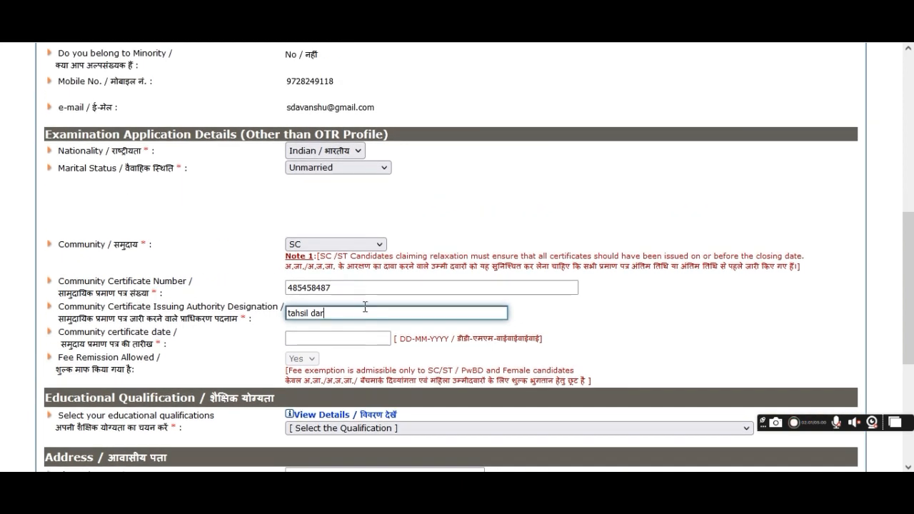
Set the community certificate date to 16-11-2023 in the calendar.
left_click(353, 337)
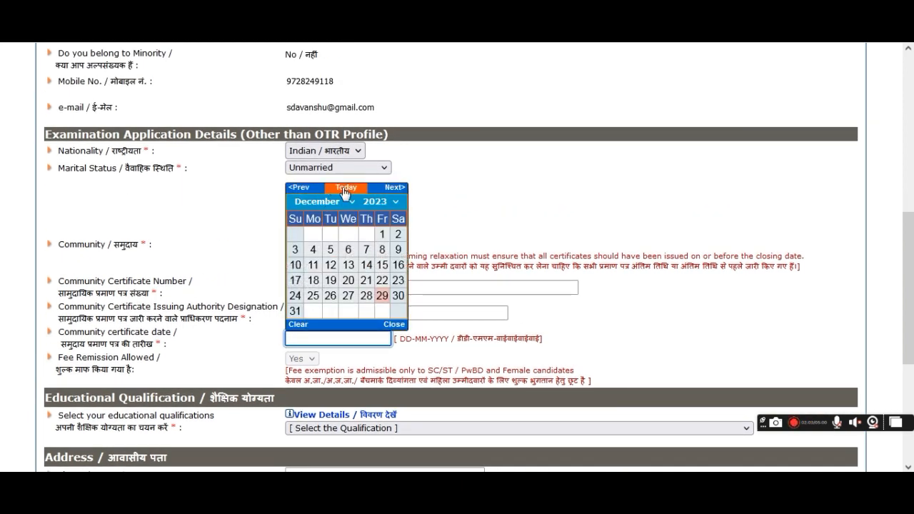
left_click(322, 201)
left_click(316, 369)
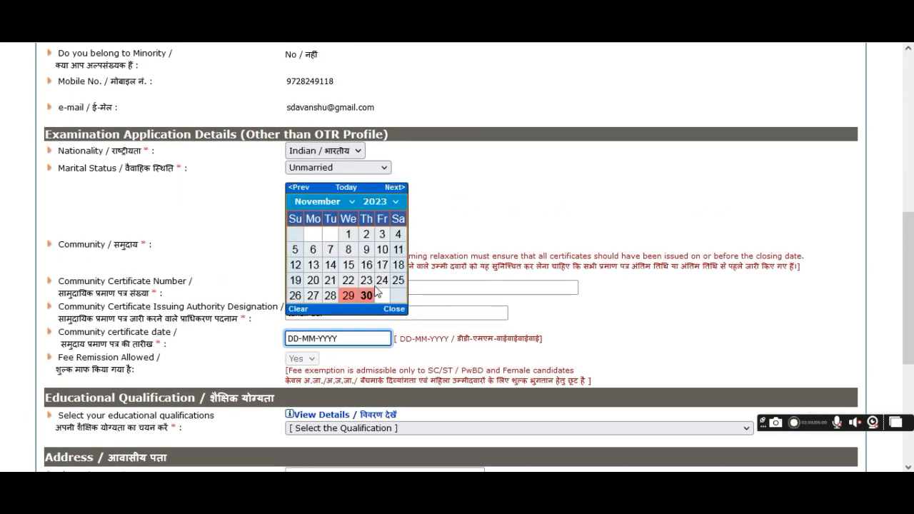
left_click(365, 264)
scroll(521, 229, "down", 2)
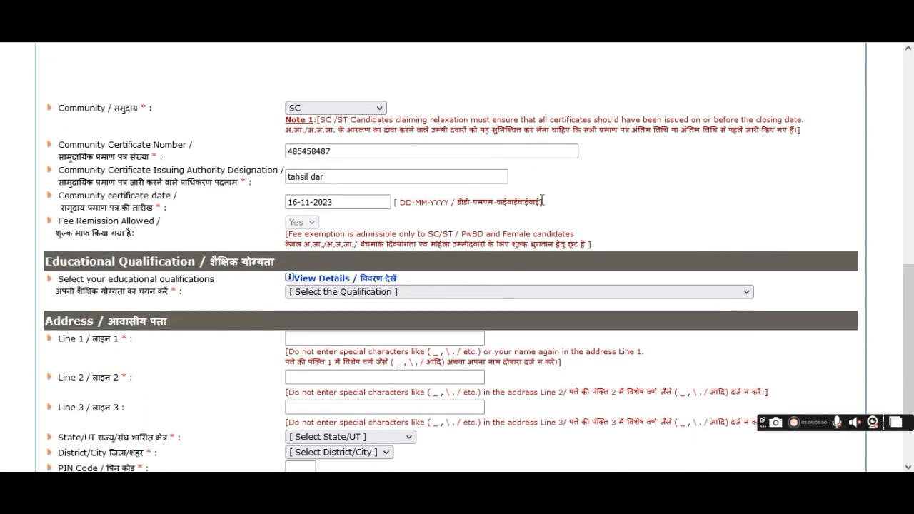
left_click_drag(542, 200, 451, 202)
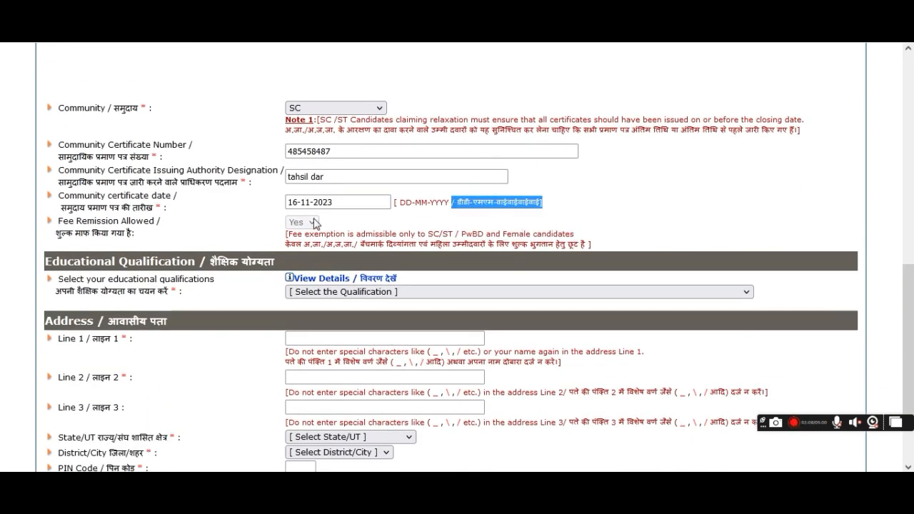
scroll(340, 310, "down", 1)
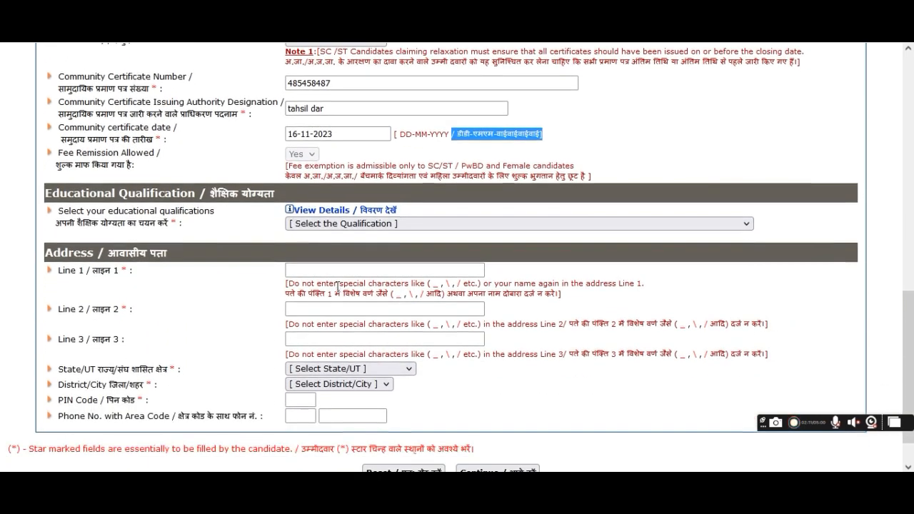
Choose the degree with Physics and Maths as educational qualification.
left_click(381, 223)
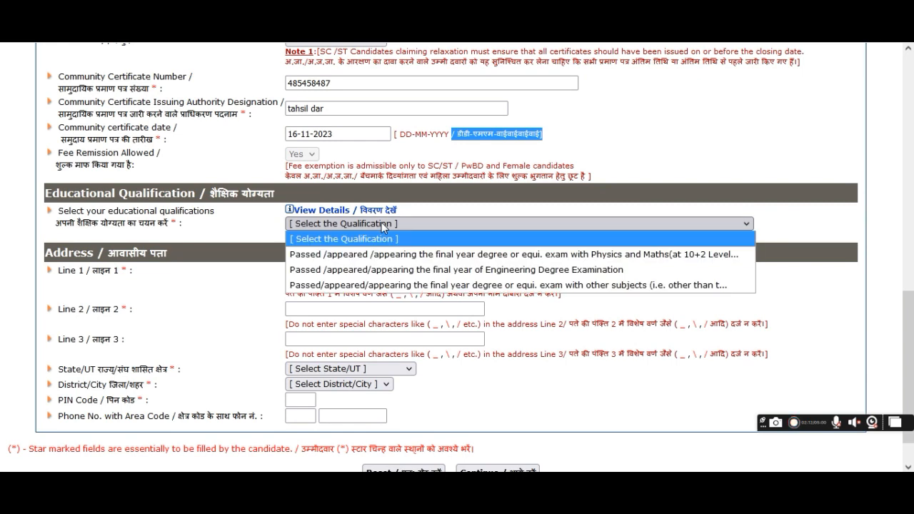
left_click(420, 255)
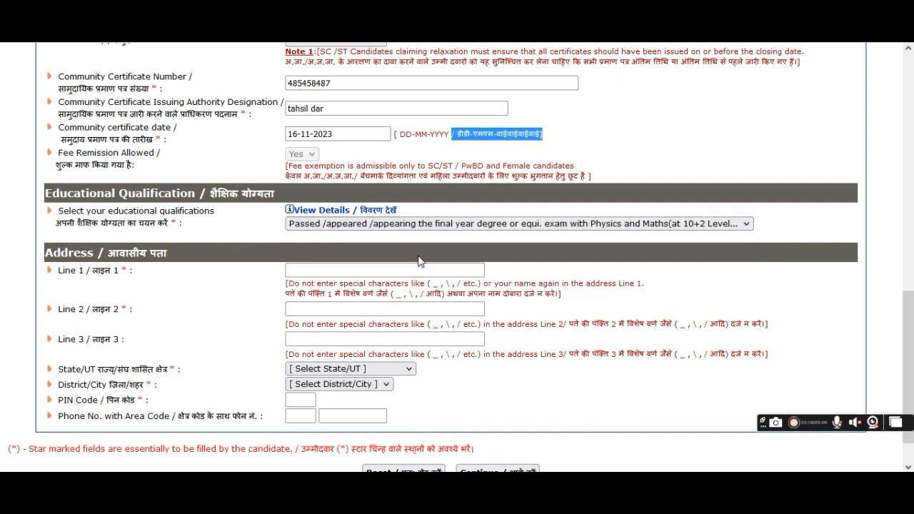
scroll(420, 261, "down", 1)
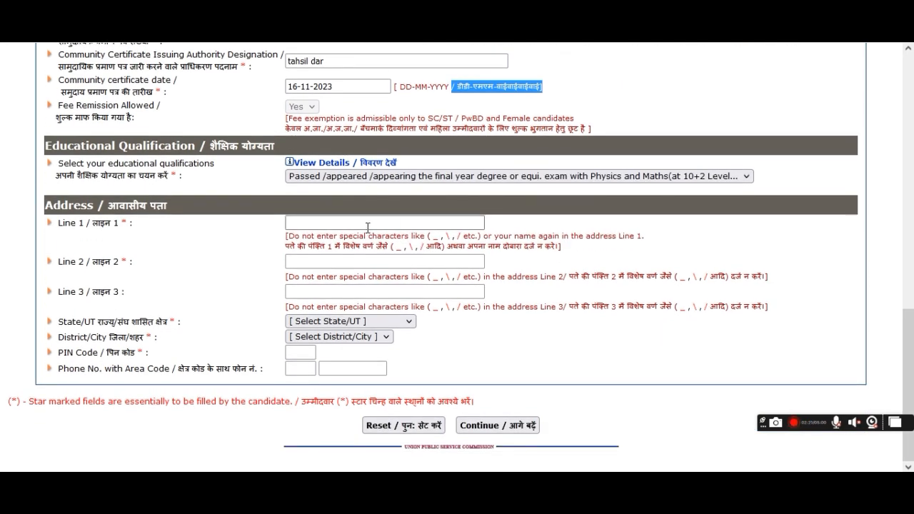
Fill in the address lines, state Haryana, district Gurugram and the PIN code.
left_click(367, 224)
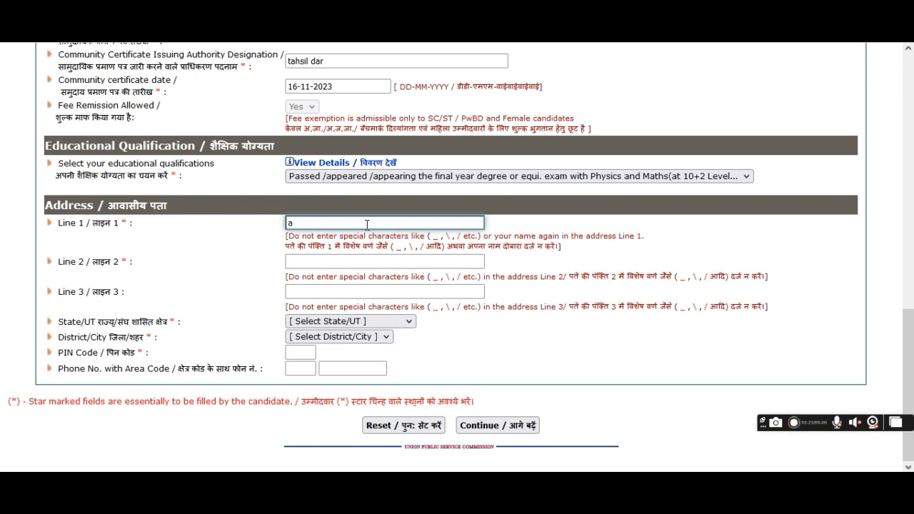
key("Tab")
type("p")
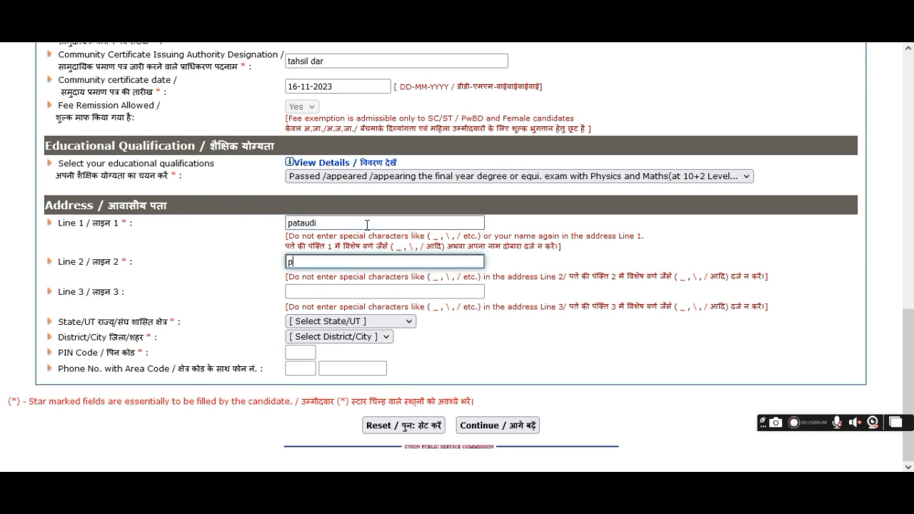
type("ataudi")
left_click(371, 292)
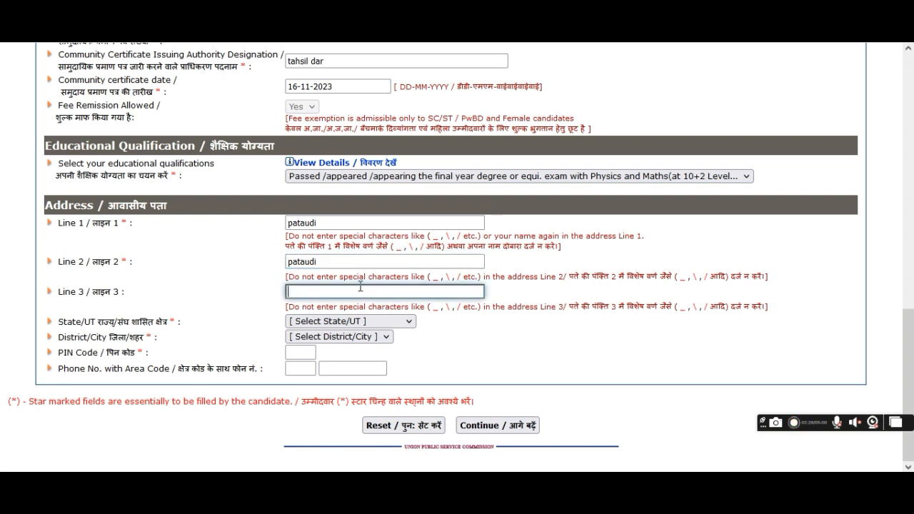
type("pataudi")
key("Tab")
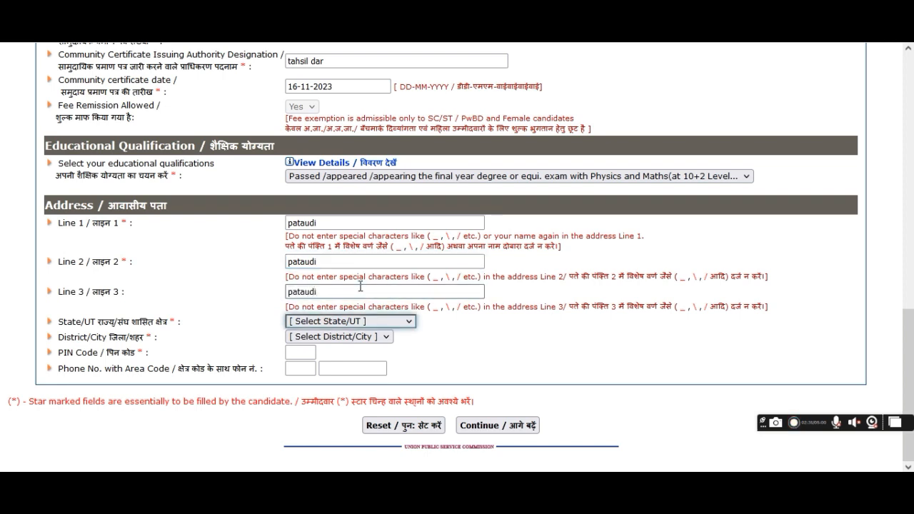
key("h")
key("Tab")
key("g")
key("Tab")
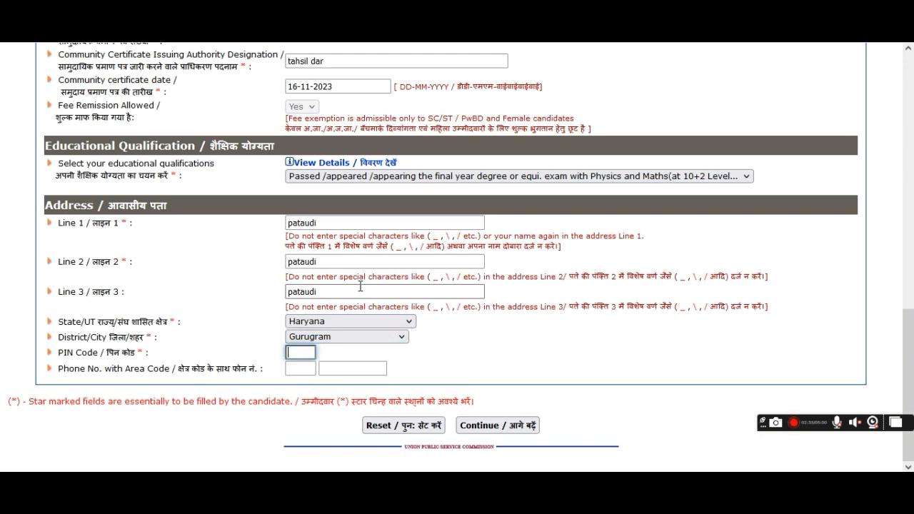
type("122503")
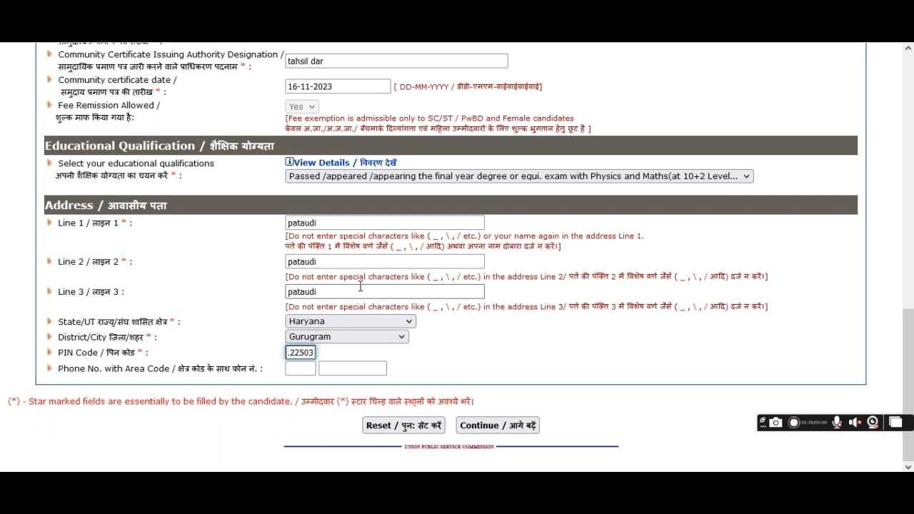
Enter the phone number and continue to the photo identity card page.
left_click(331, 368)
scroll(403, 337, "up", 5)
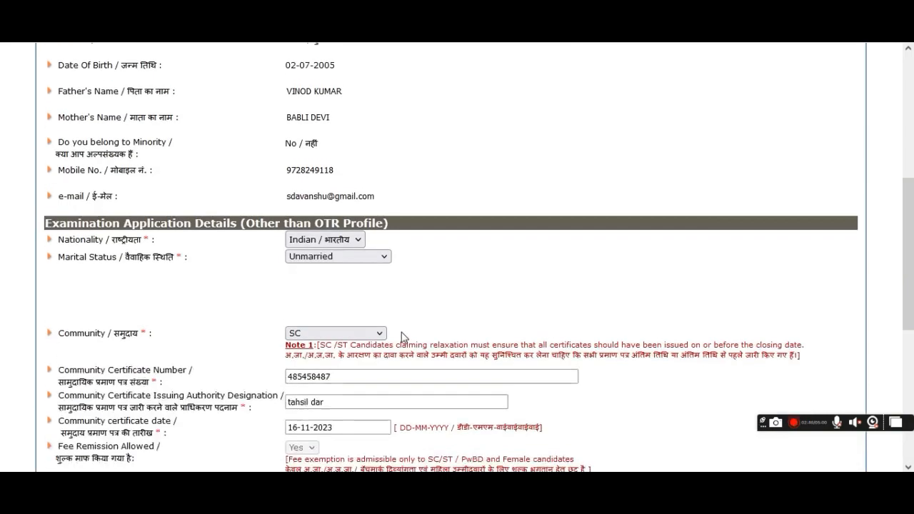
scroll(403, 336, "up", 5)
scroll(402, 337, "down", 10)
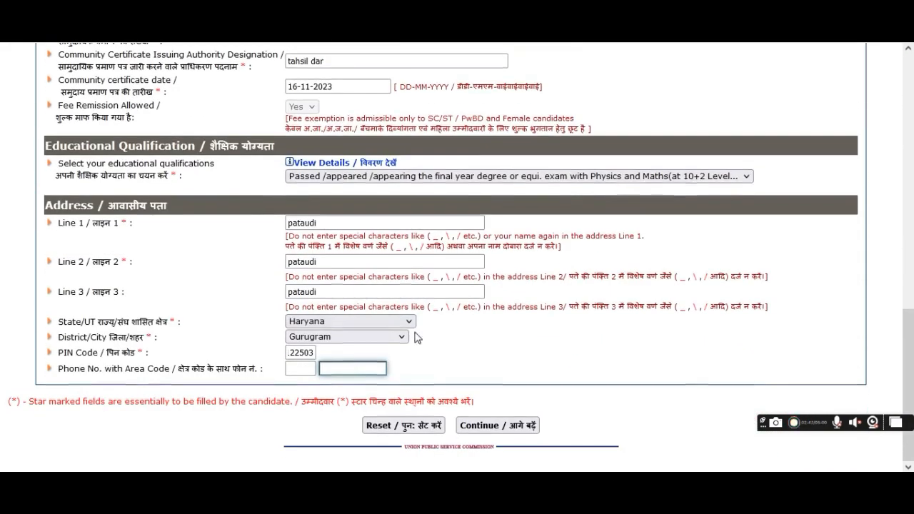
left_click(503, 424)
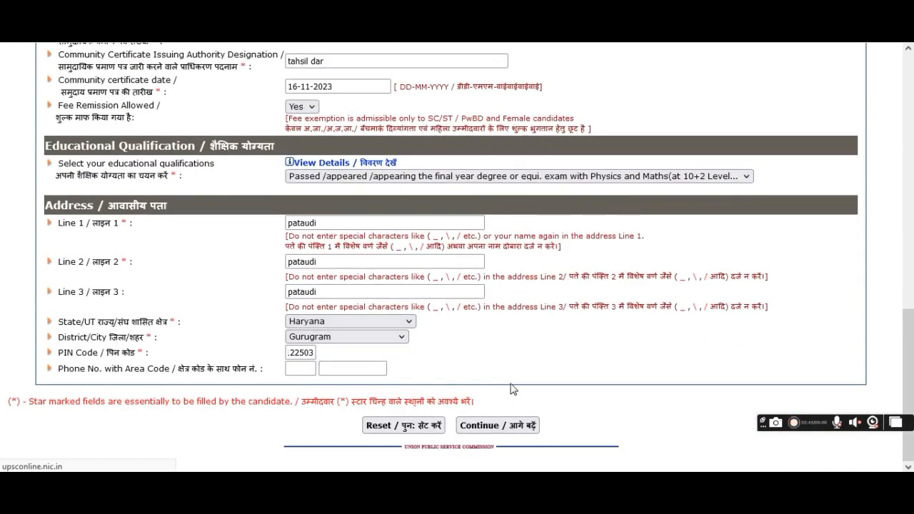
scroll(389, 278, "down", 3)
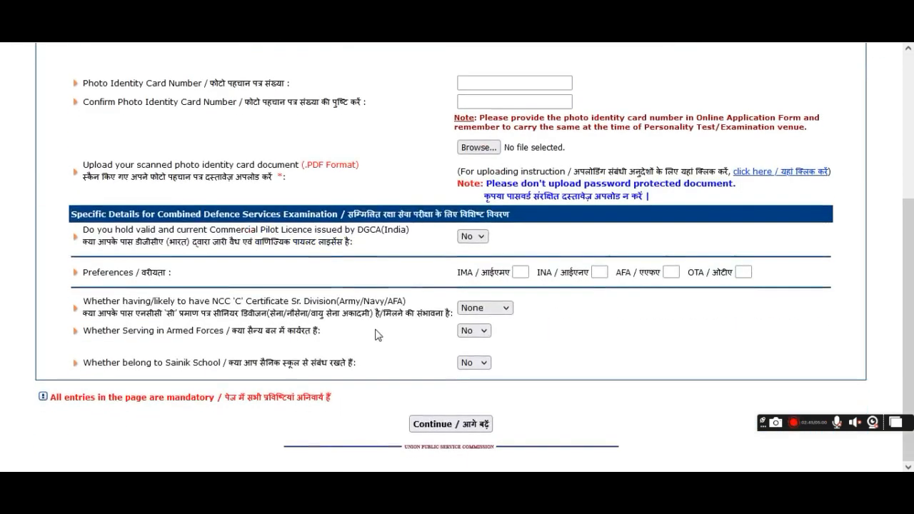
scroll(380, 340, "up", 3)
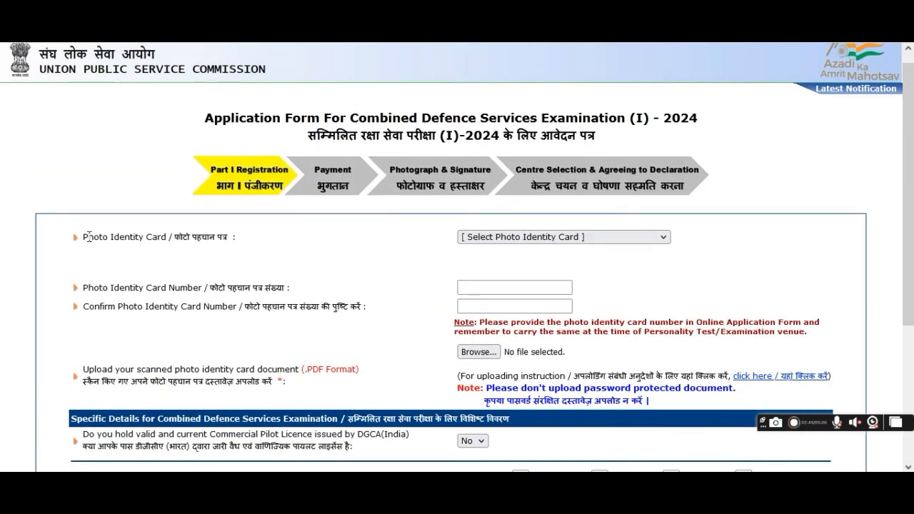
Select Aadhaar Card as the photo identity card and set Aadhaar consent to Yes.
triple_click(111, 233)
left_click(511, 238)
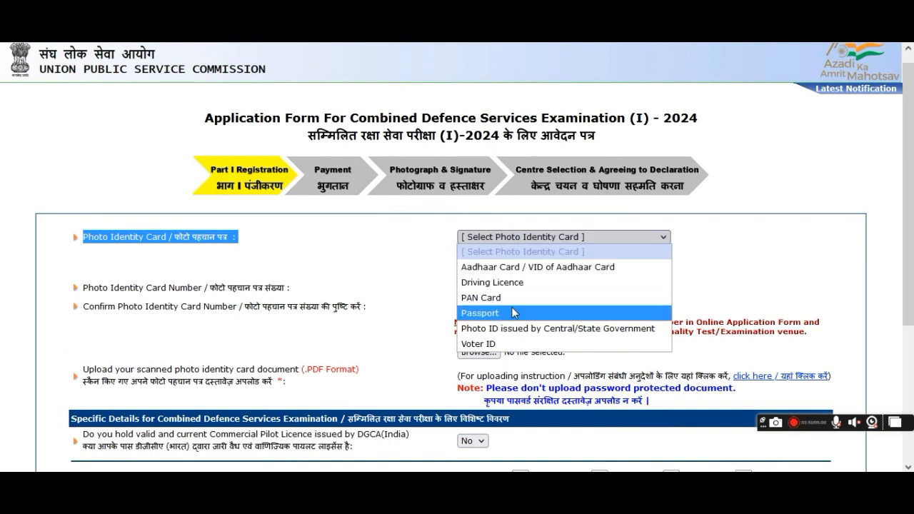
left_click(507, 267)
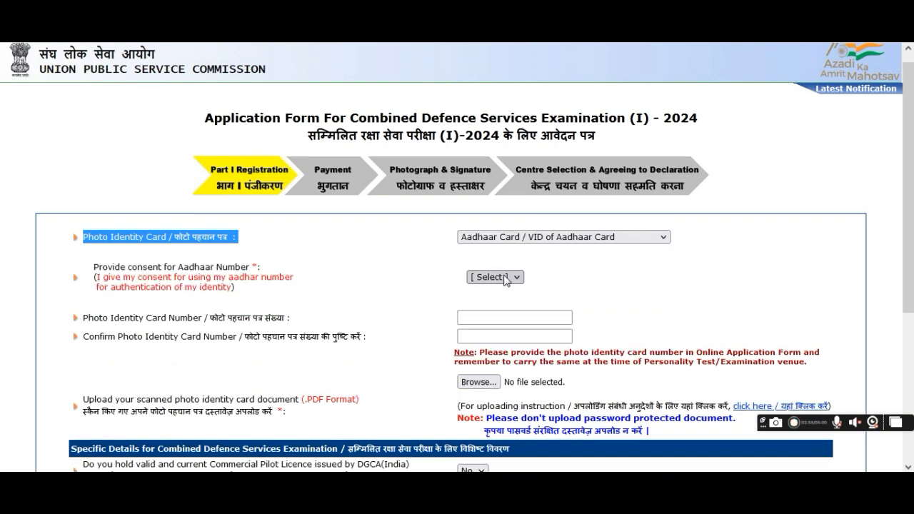
left_click(494, 277)
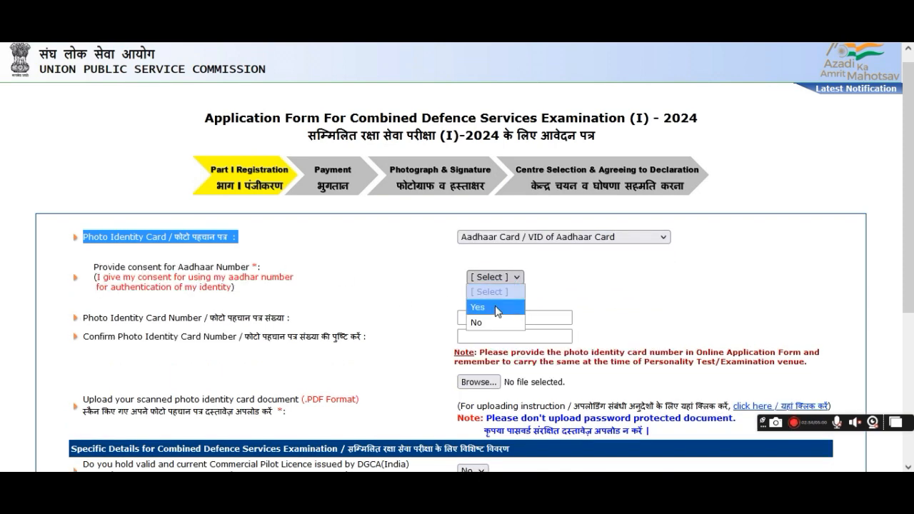
left_click(492, 304)
scroll(483, 206, "down", 3)
Enter the Aadhaar card number and re-enter it in the confirmation field.
left_click(483, 182)
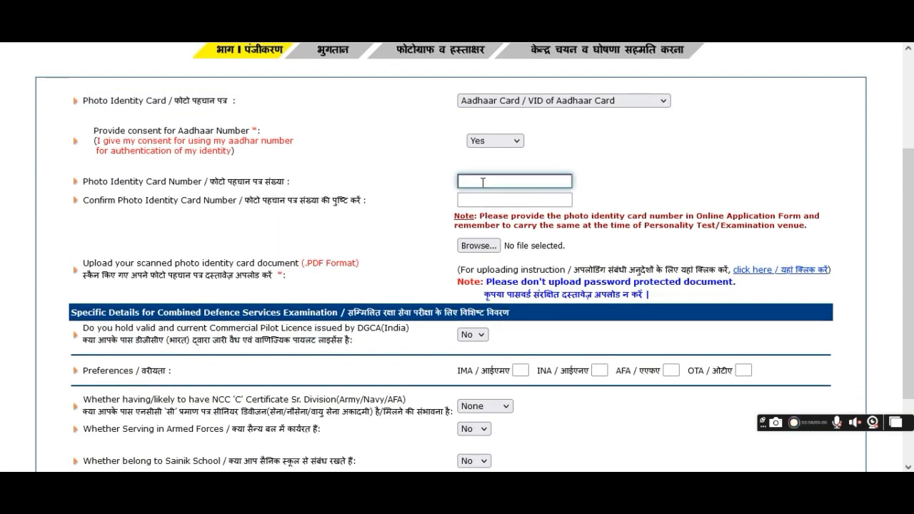
left_click(520, 204)
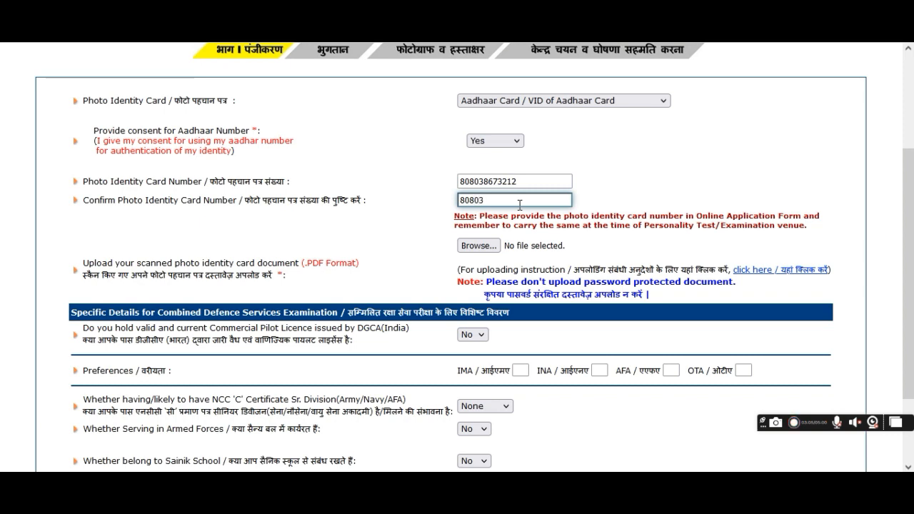
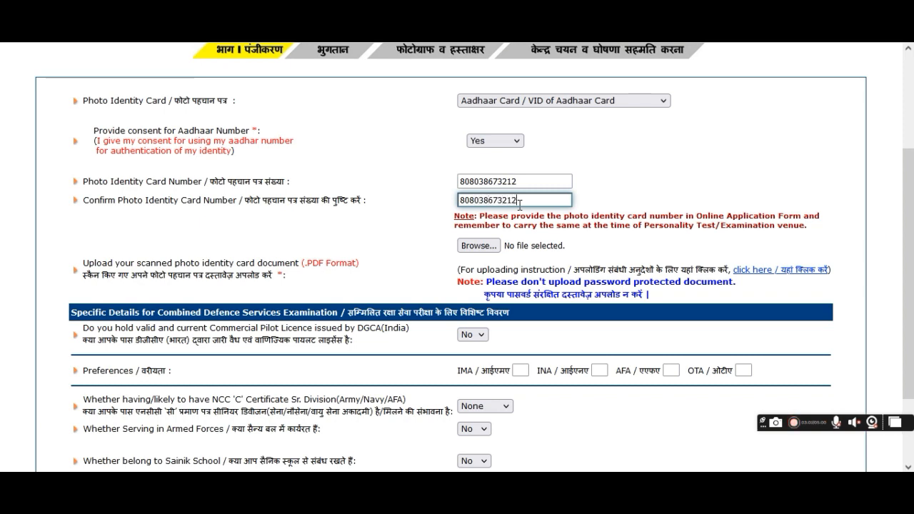
scroll(242, 248, "down", 3)
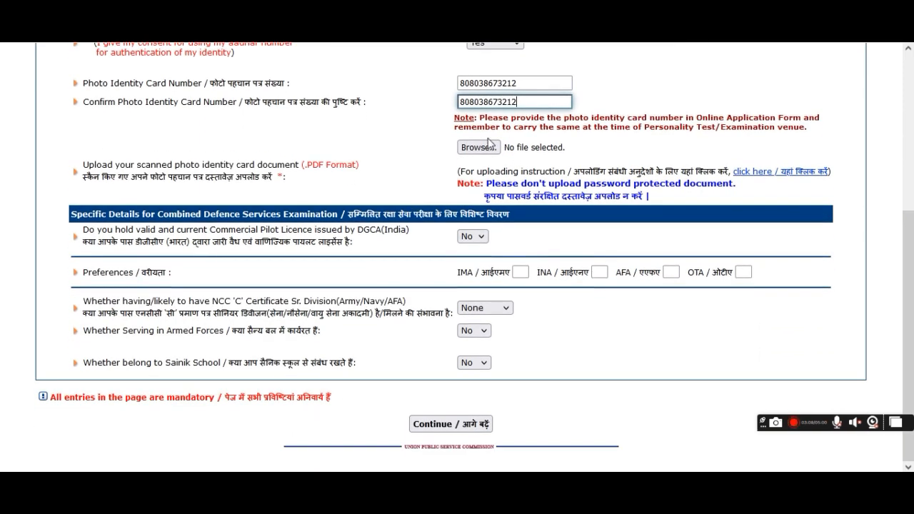
Attach Candididate Profile.pdf as the identity document, which is rejected for exceeding 300 KB.
left_click(478, 147)
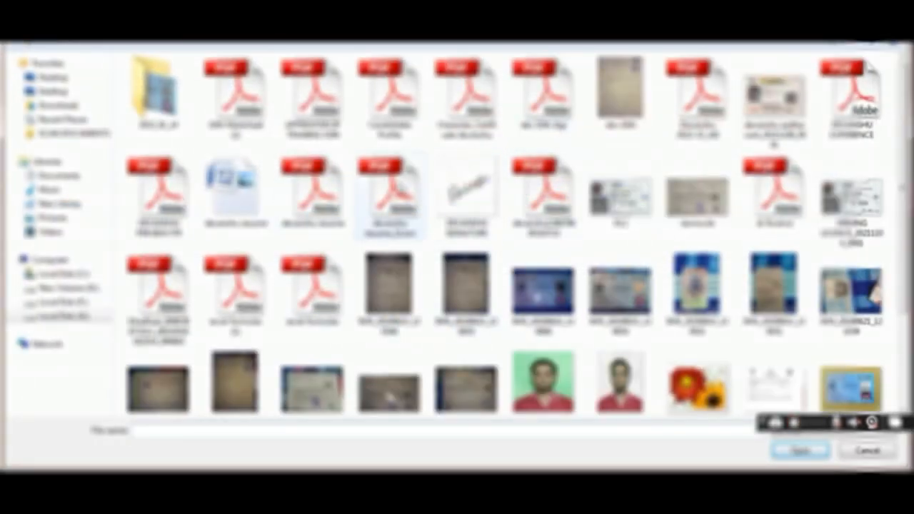
left_click(392, 128)
left_click(812, 453)
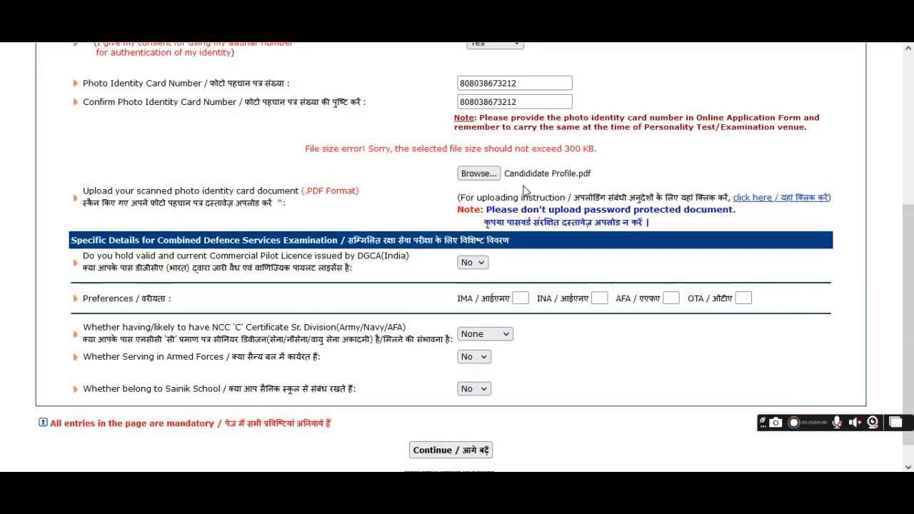
scroll(469, 218, "down", 1)
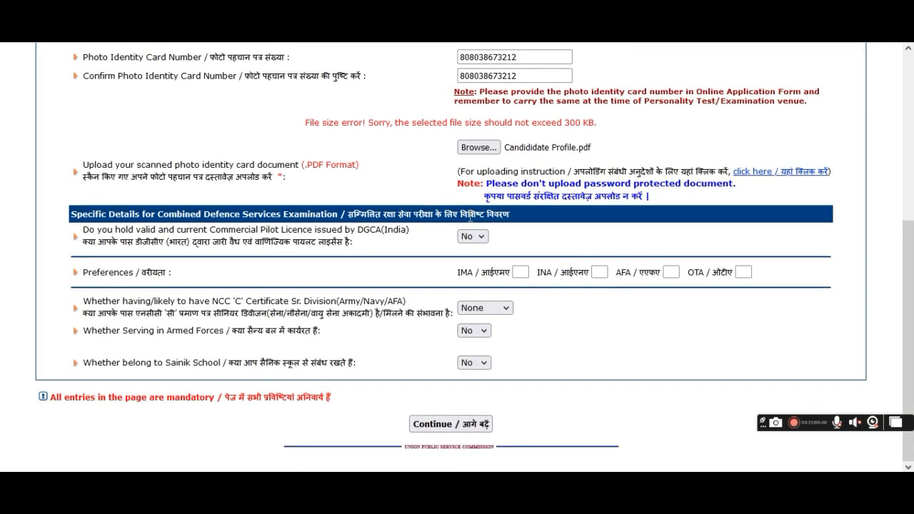
Keep No as the answer to the Pilot Licence question.
left_click_drag(84, 230, 351, 248)
left_click(292, 246)
left_click(475, 241)
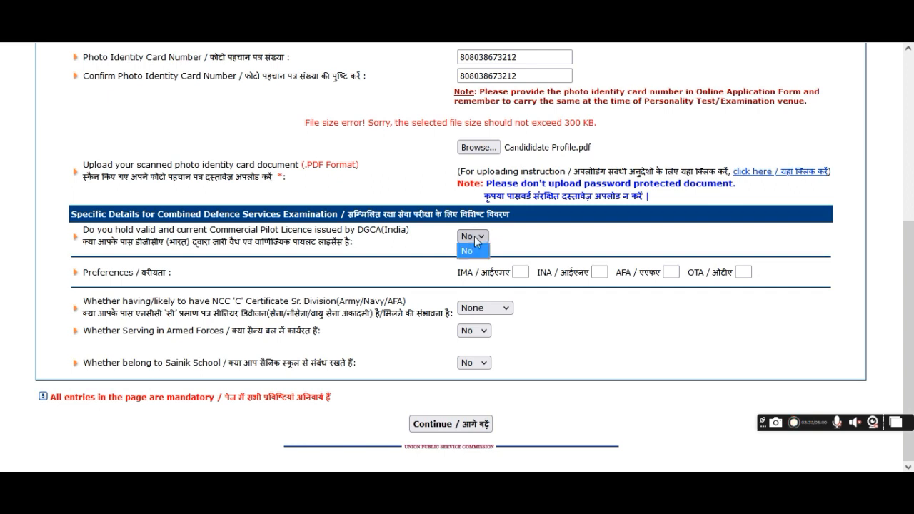
left_click(472, 252)
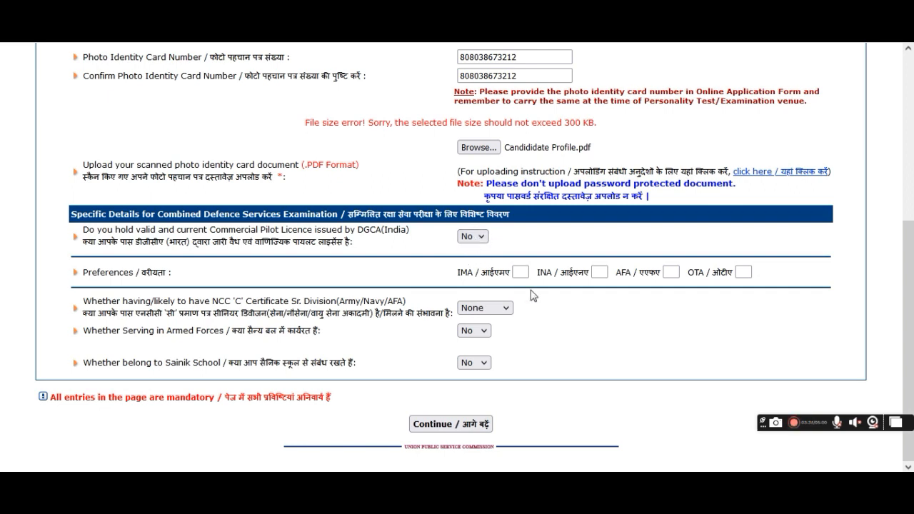
left_click(524, 275)
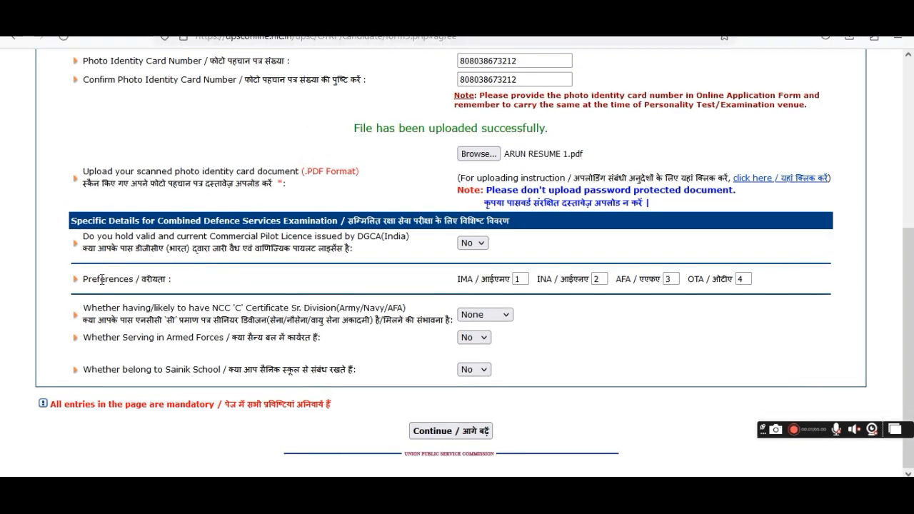
Point out the IMA, INA, AFA and OTA preference fields.
left_click_drag(100, 279, 174, 279)
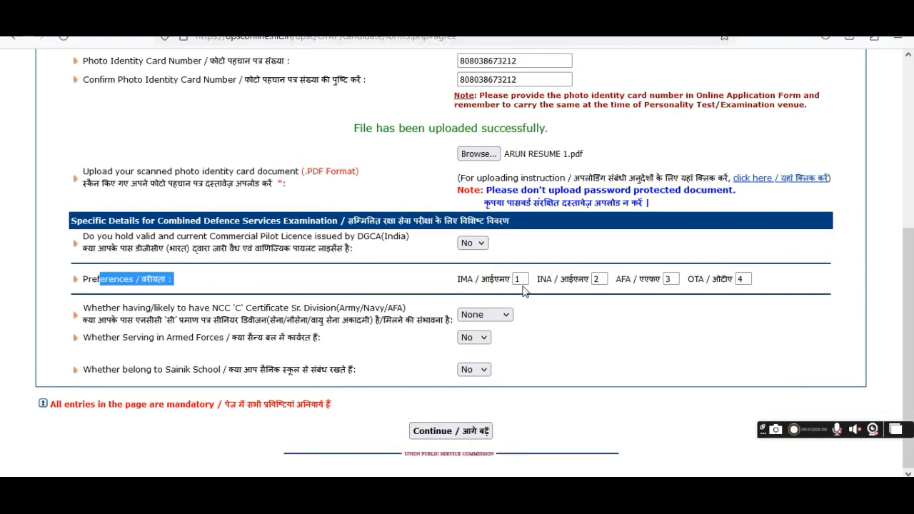
left_click_drag(479, 280, 456, 281)
left_click_drag(558, 280, 578, 279)
left_click_drag(652, 276, 759, 294)
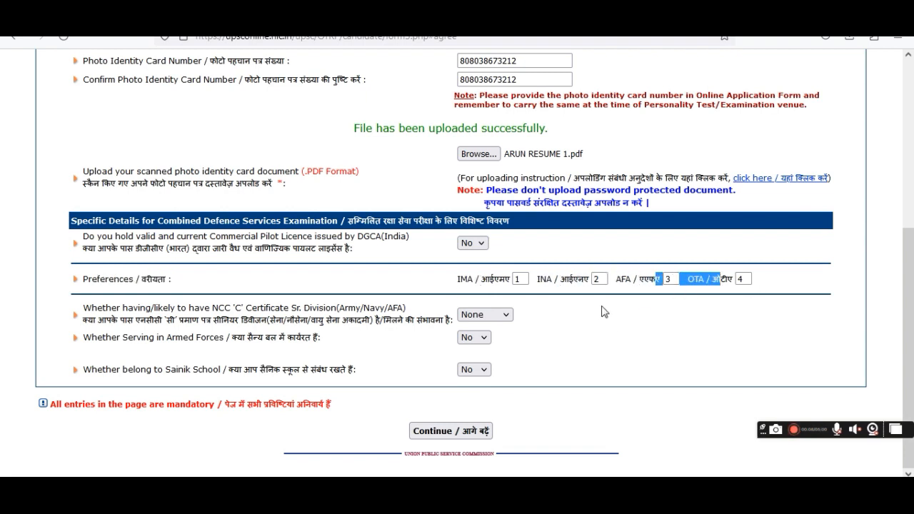
left_click(467, 275)
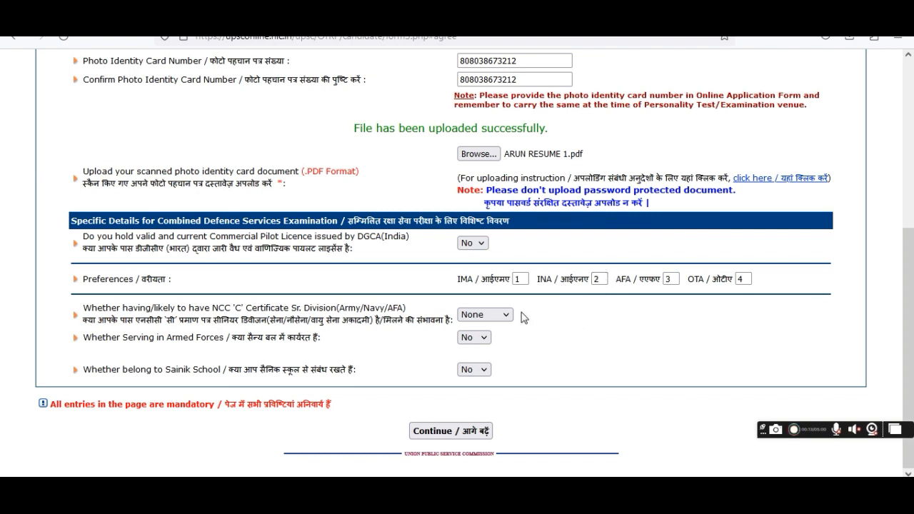
Keep NCC certificate as None and Armed Forces service as No.
left_click_drag(241, 319, 75, 314)
left_click(496, 315)
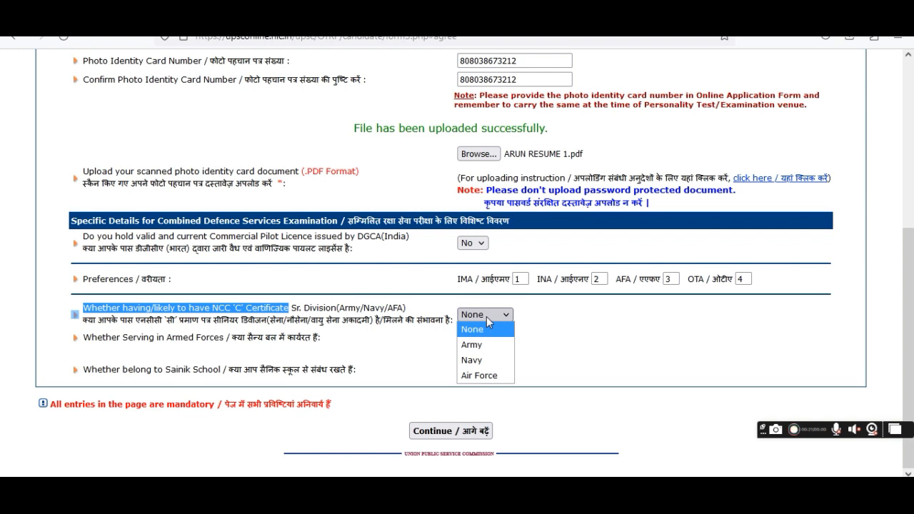
left_click(486, 317)
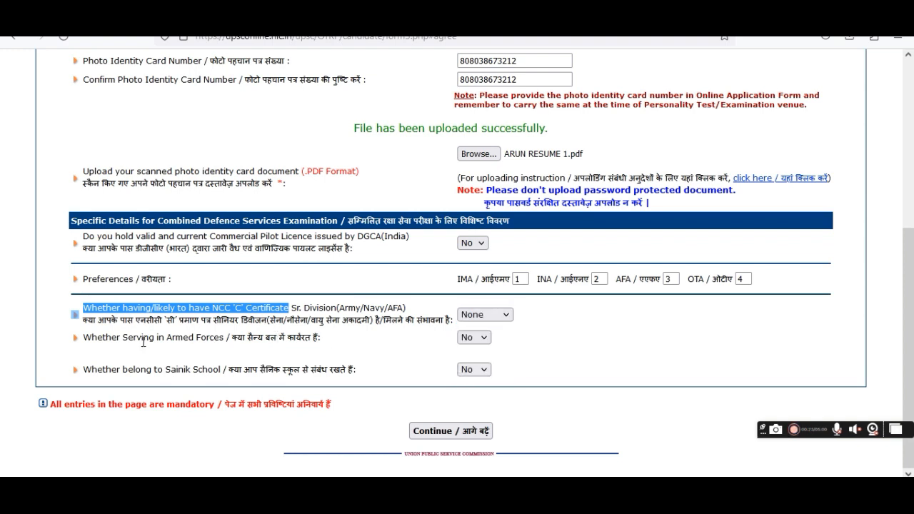
left_click_drag(143, 342, 284, 343)
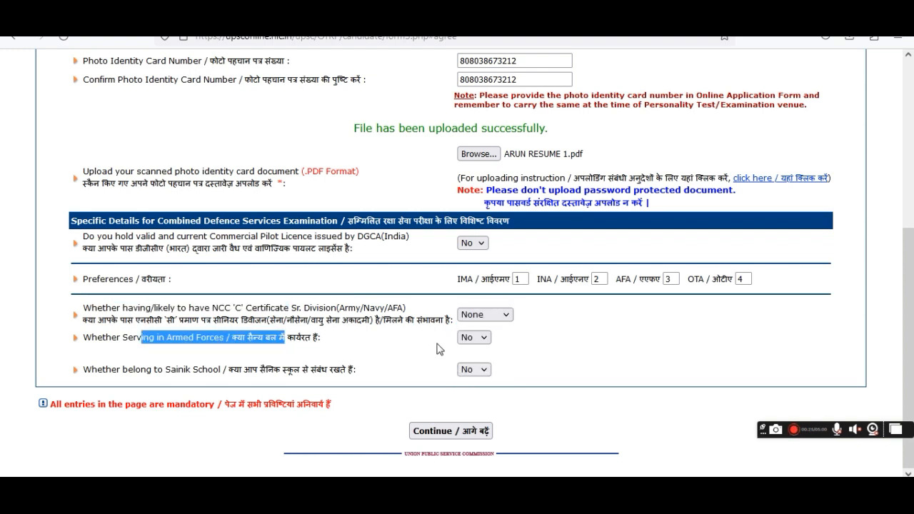
left_click(472, 337)
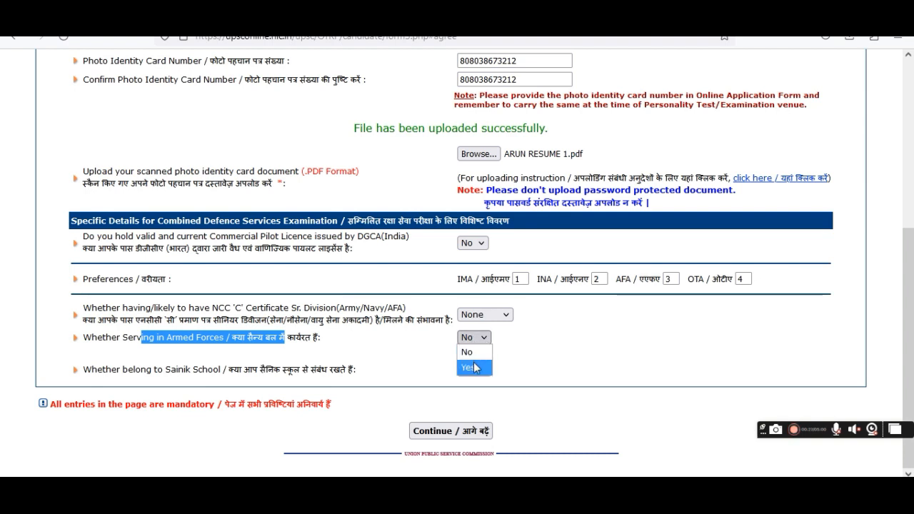
left_click(475, 352)
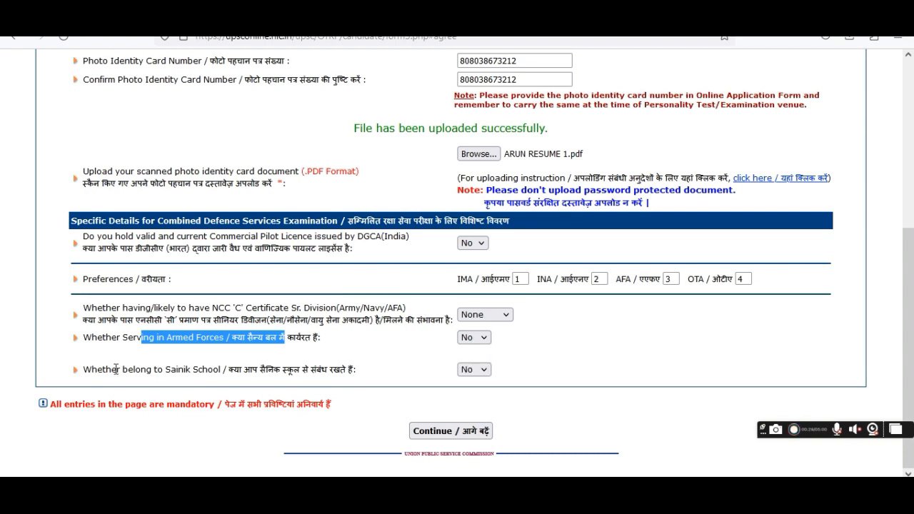
Keep No for the Sainik School question and check the file-uploaded confirmation.
left_click_drag(116, 369, 323, 369)
left_click(458, 374)
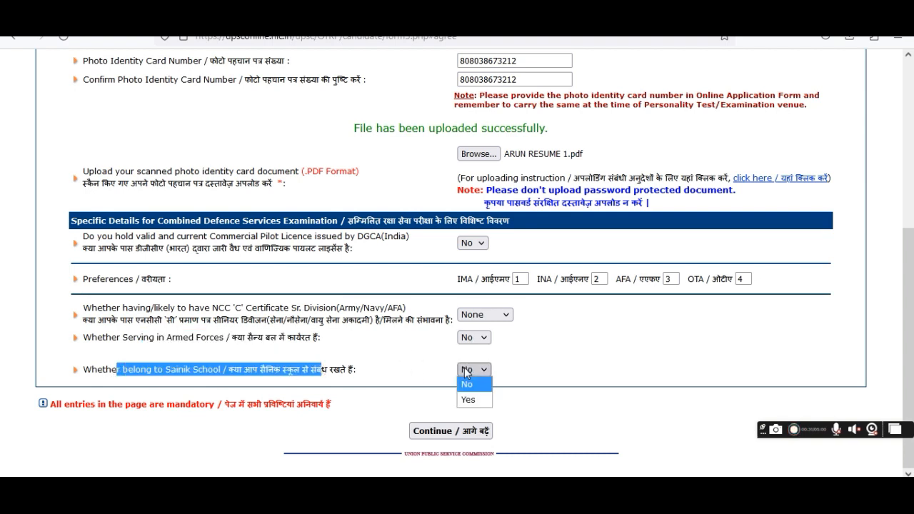
left_click(466, 384)
scroll(569, 368, "up", 5)
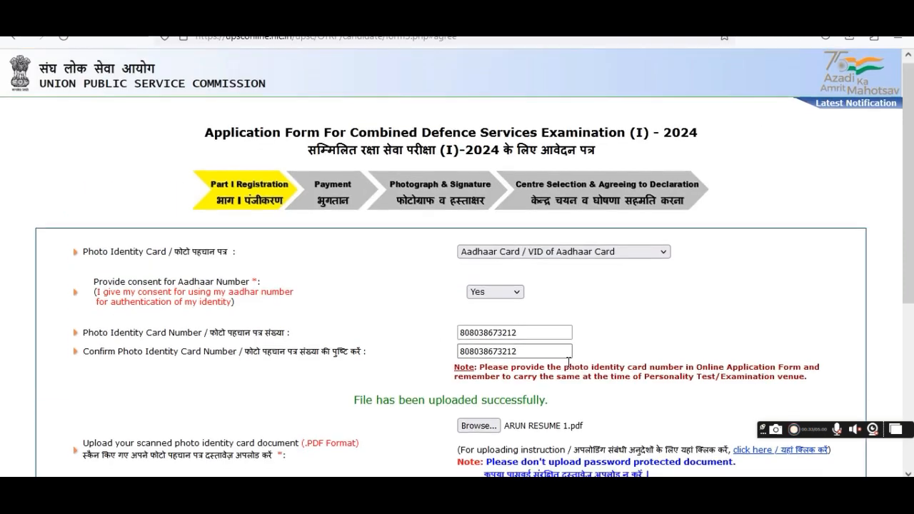
scroll(569, 368, "down", 4)
left_click_drag(550, 131, 364, 132)
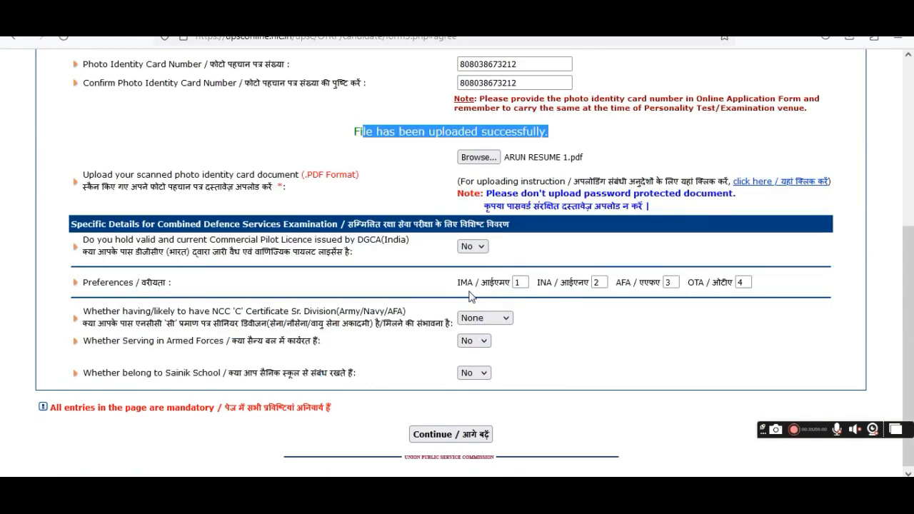
scroll(470, 297, "down", 1)
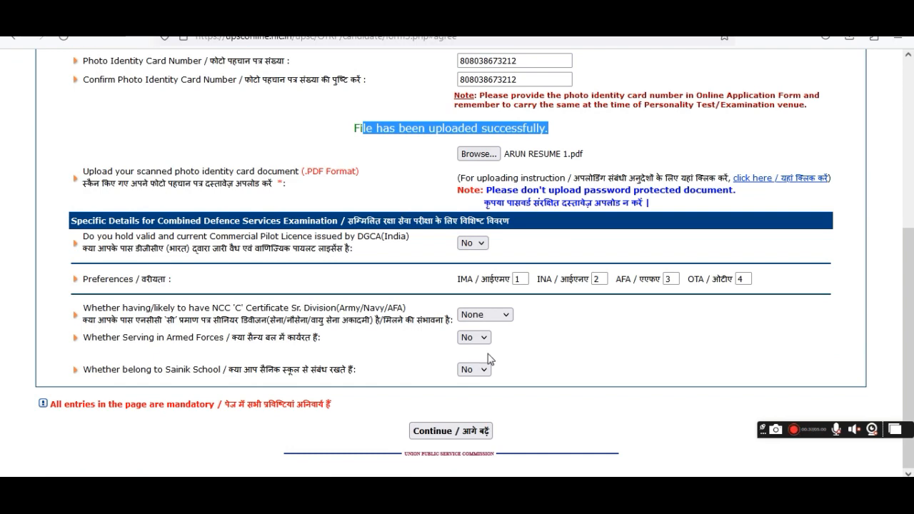
Set the INA, AFA and OTA preferences to 0 after the warnings and submit the CDS details.
left_click(444, 432)
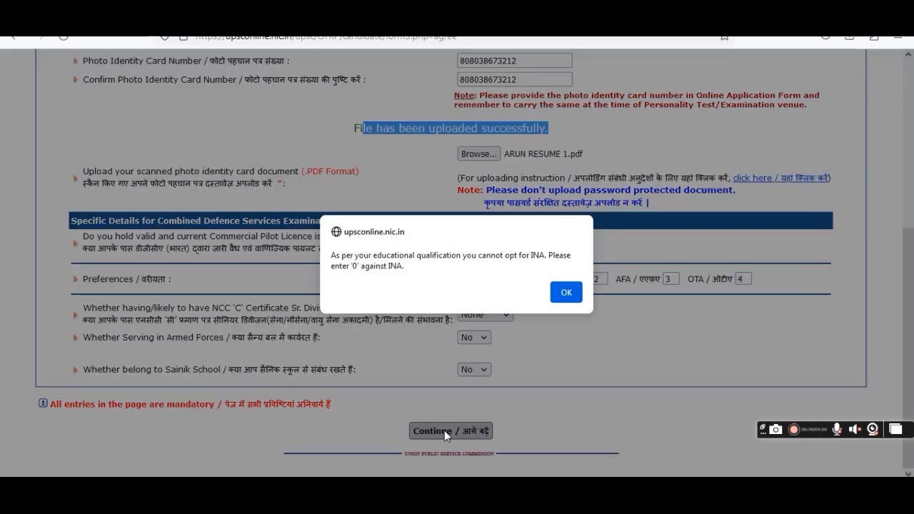
left_click(559, 293)
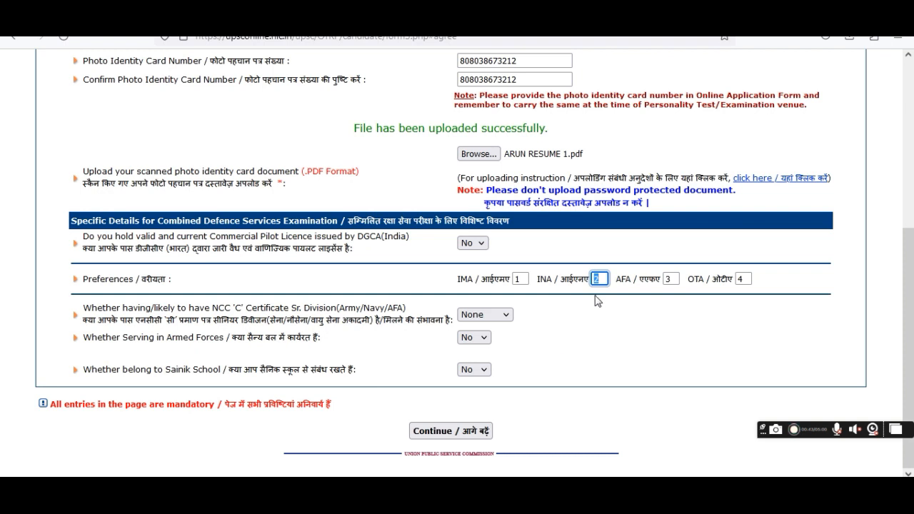
left_click(483, 430)
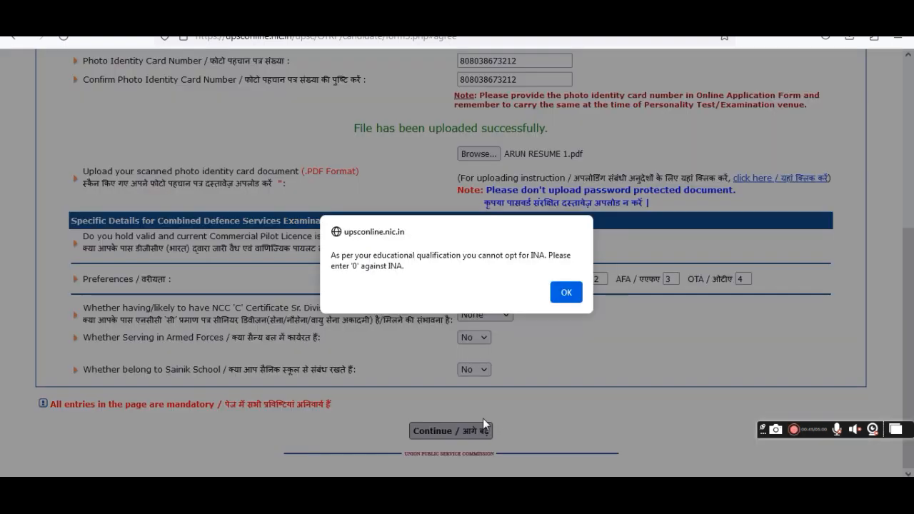
left_click(567, 292)
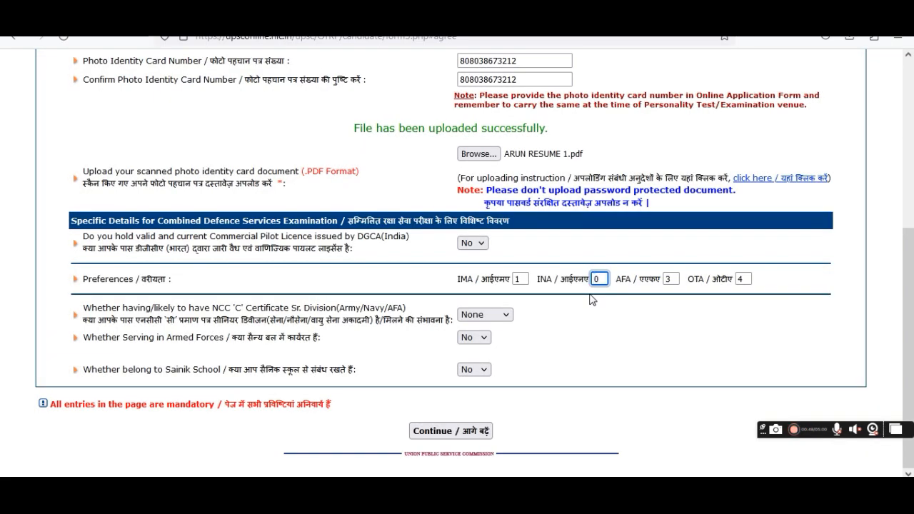
left_click(475, 431)
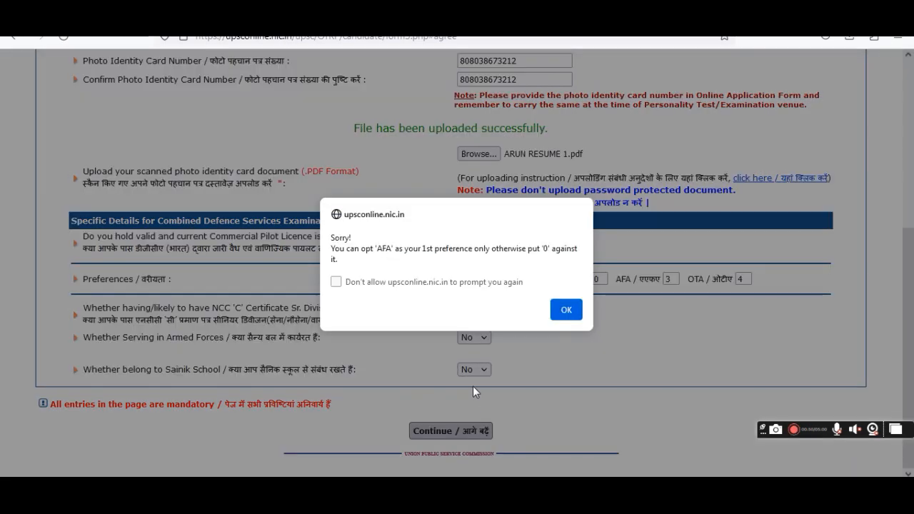
left_click(573, 310)
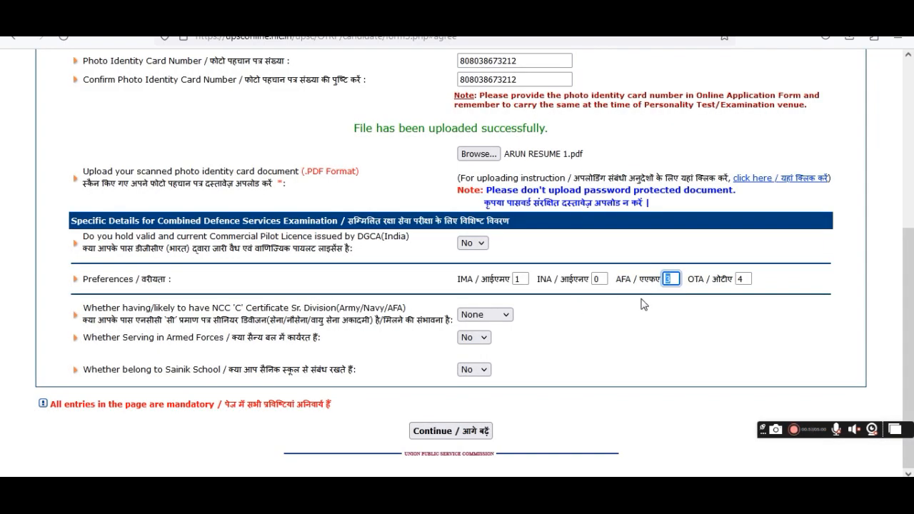
type("0")
key("Tab")
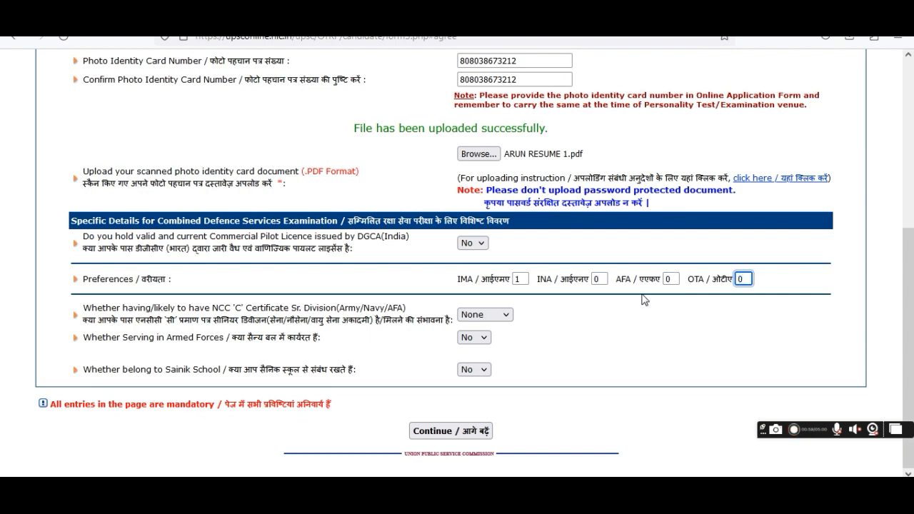
type("0")
left_click(465, 423)
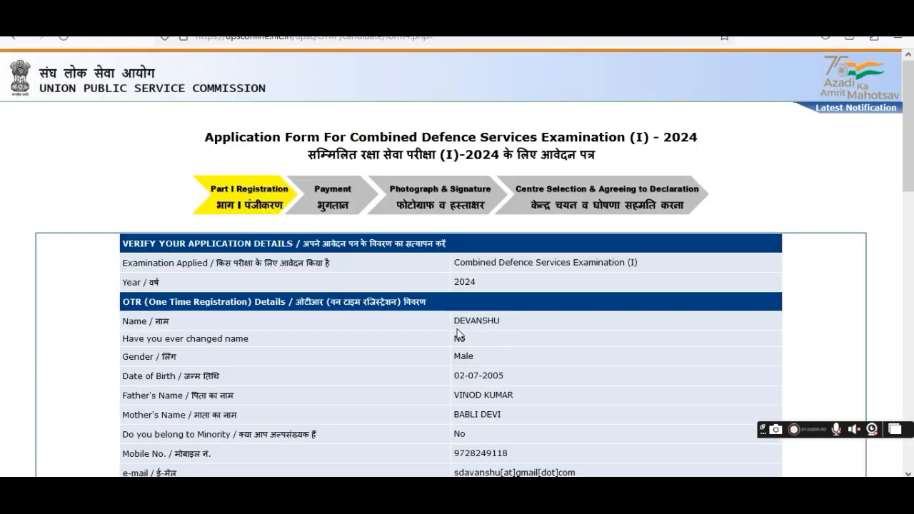
scroll(459, 334, "down", 10)
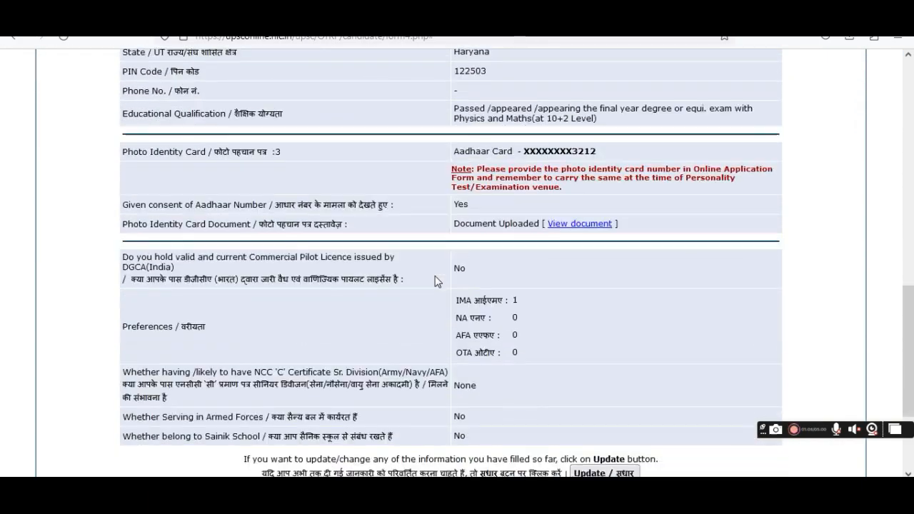
scroll(438, 281, "down", 2)
scroll(479, 230, "up", 5)
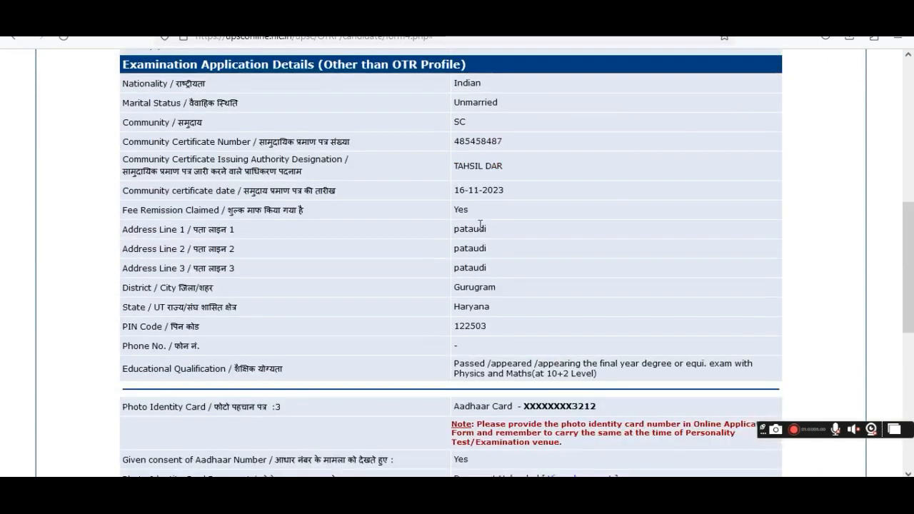
scroll(481, 229, "down", 3)
scroll(480, 229, "up", 6)
scroll(481, 229, "down", 8)
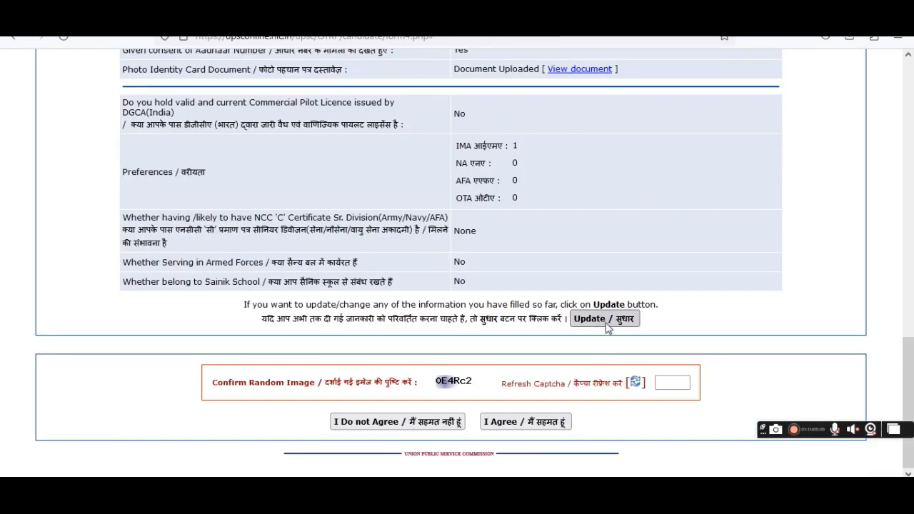
Enter the captcha and agree that the Part-I details can no longer change.
left_click(682, 384)
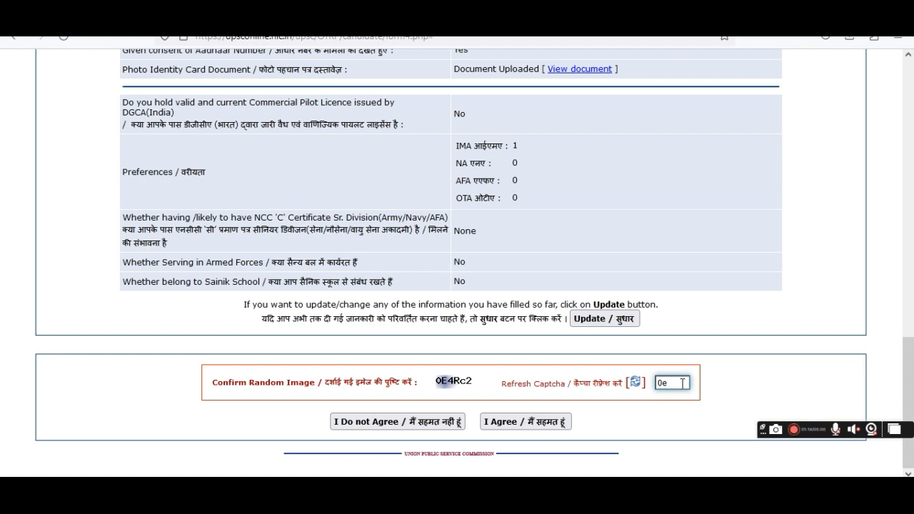
key("ctrl+a")
type("c2")
left_click(532, 417)
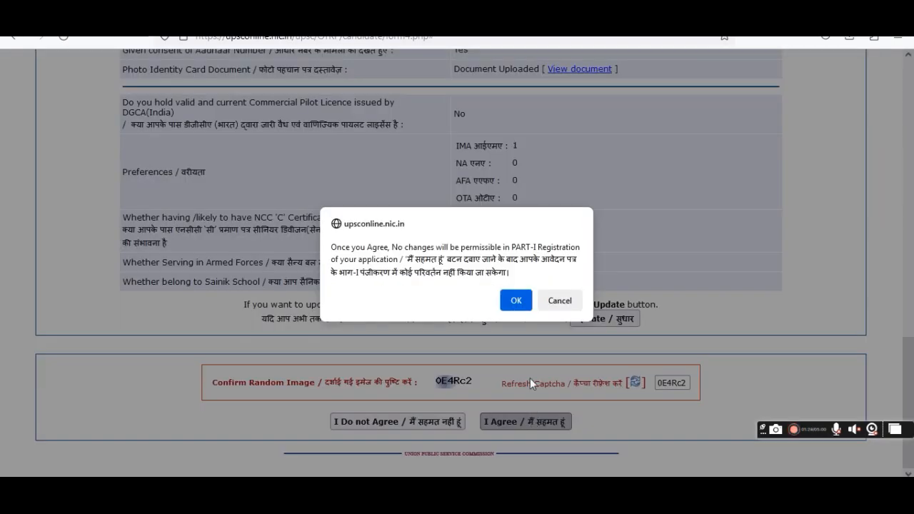
left_click(517, 301)
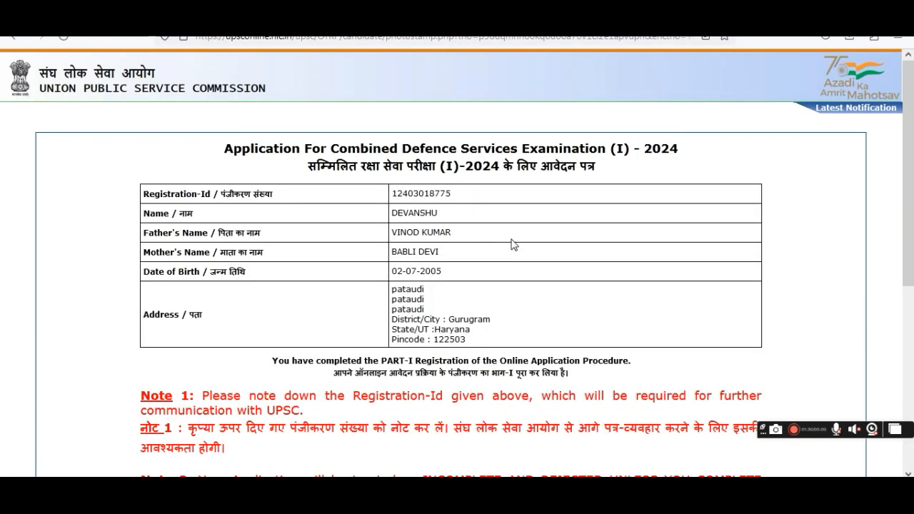
Check the registration ID and name, then go to the photograph and signature upload.
scroll(504, 254, "down", 5)
scroll(274, 180, "up", 5)
left_click_drag(392, 193, 437, 215)
scroll(449, 307, "down", 2)
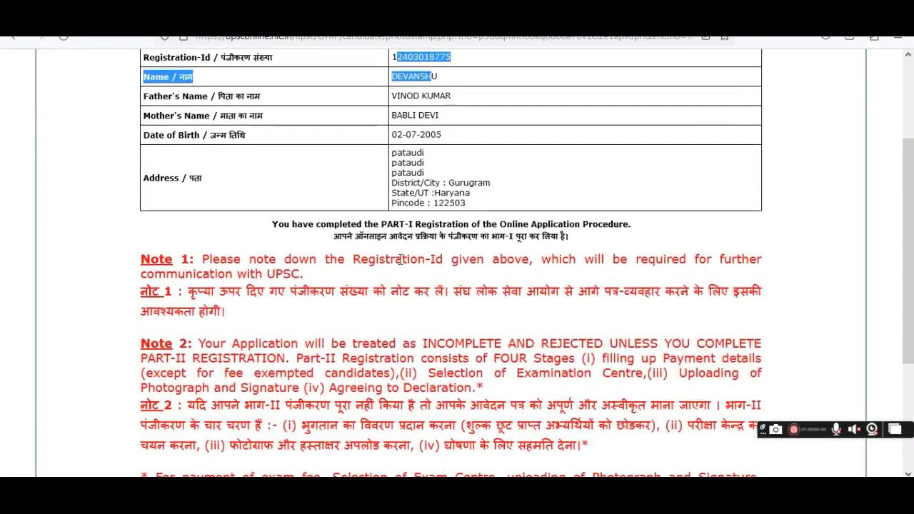
left_click(502, 229)
left_click_drag(502, 228, 364, 223)
scroll(493, 321, "down", 3)
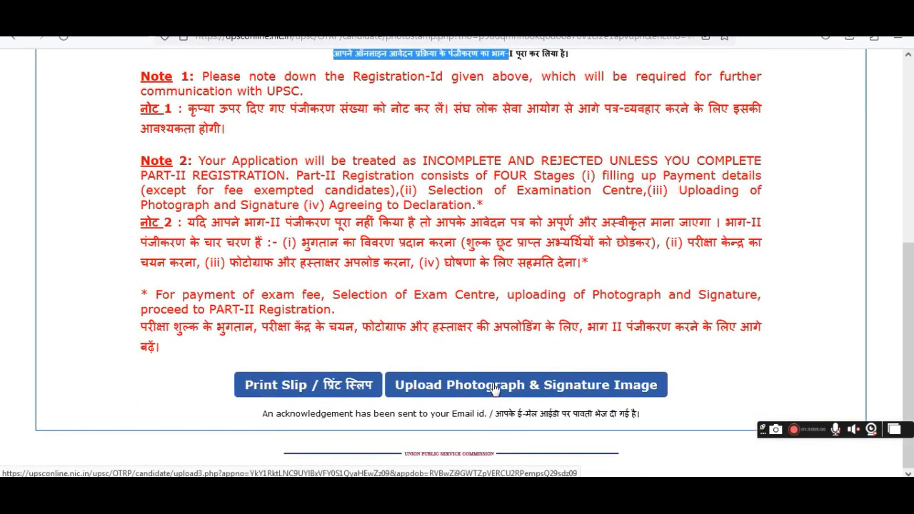
left_click(495, 386)
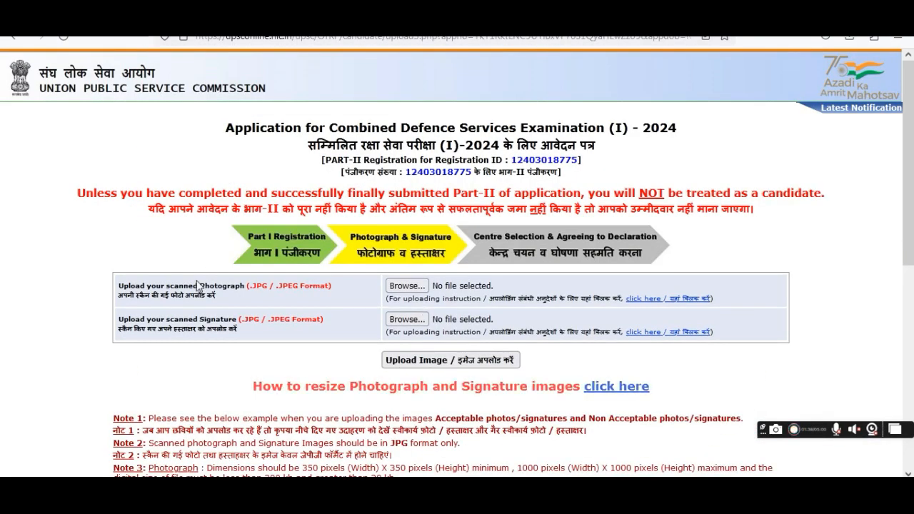
scroll(265, 341, "down", 1)
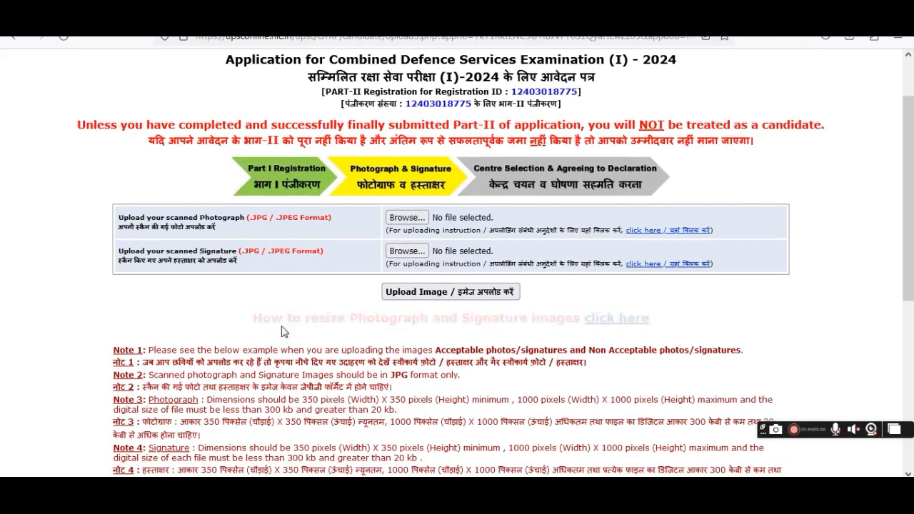
scroll(260, 276, "down", 1)
left_click_drag(255, 250, 724, 247)
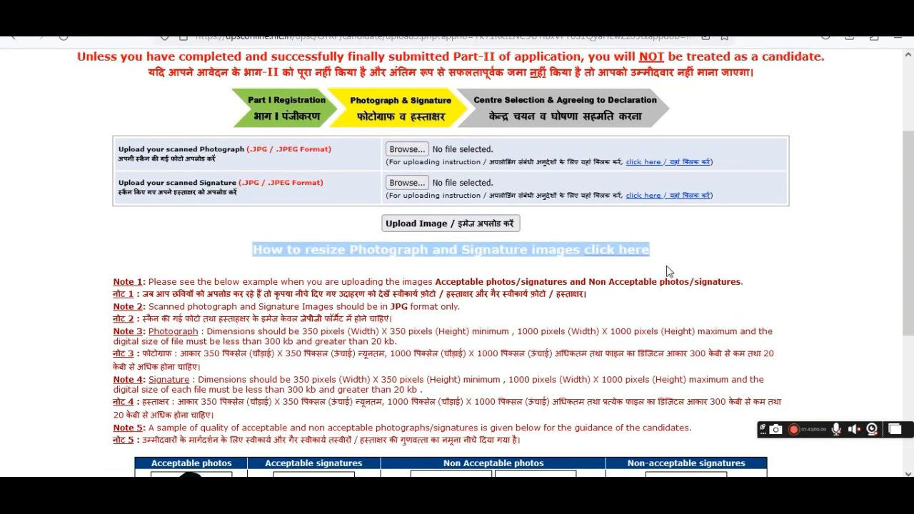
left_click_drag(114, 282, 521, 439)
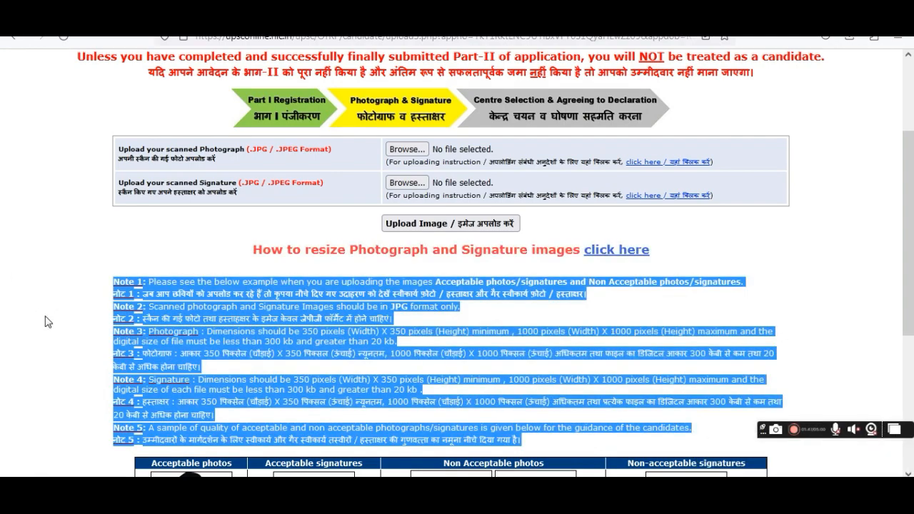
left_click(116, 277)
left_click_drag(116, 277, 523, 440)
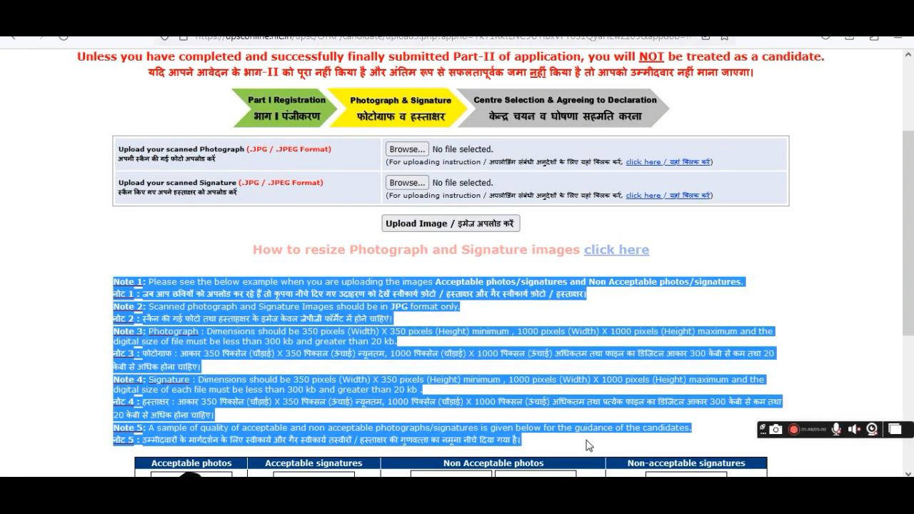
left_click(578, 420)
scroll(579, 419, "down", 1)
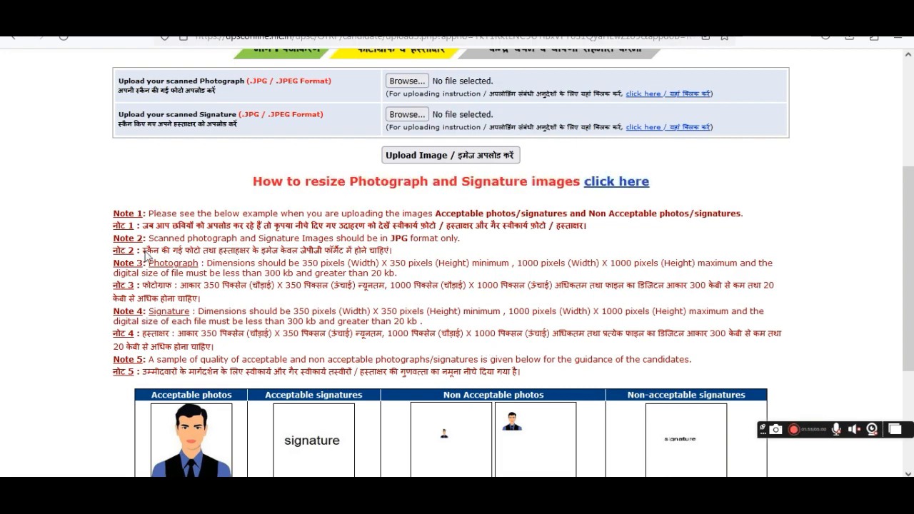
left_click_drag(93, 212, 290, 350)
scroll(290, 350, "down", 2)
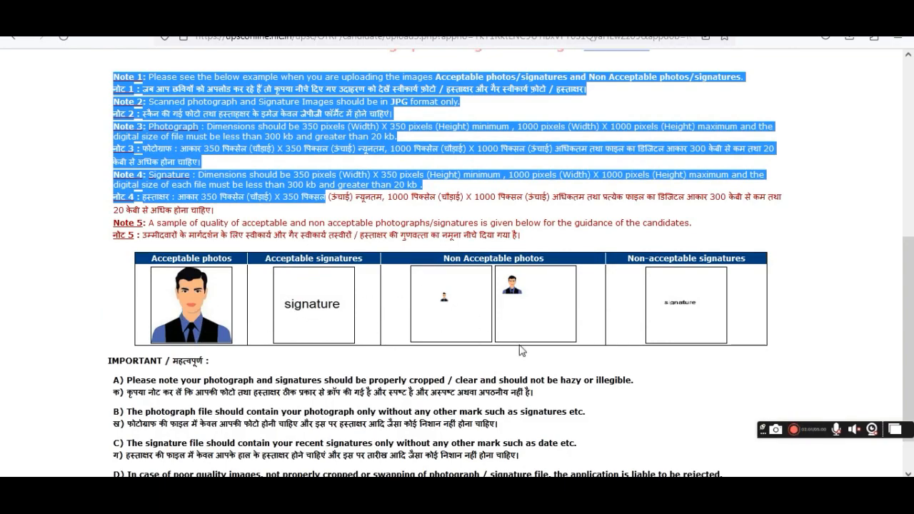
scroll(521, 350, "up", 4)
Attach the portrait photo IMG_20201108_131432.jpg from the photos folder on drive E.
left_click(406, 217)
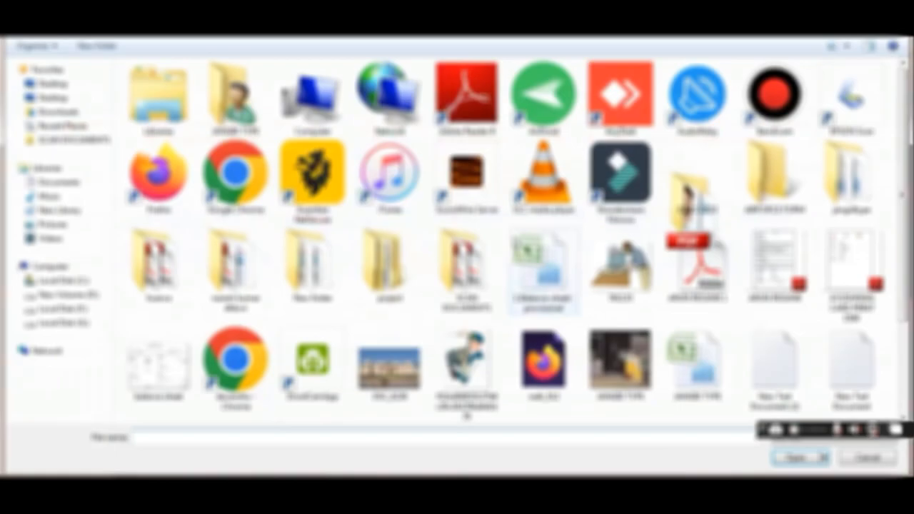
left_click(71, 325)
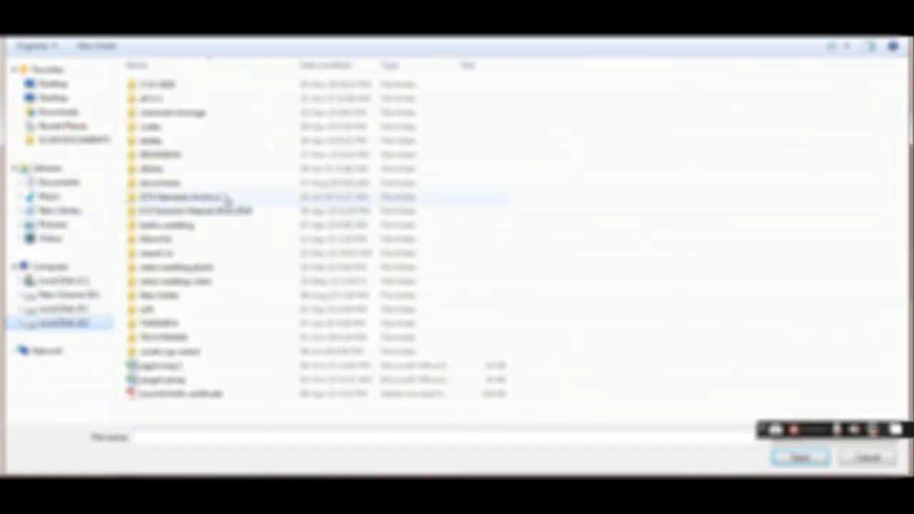
double_click(178, 157)
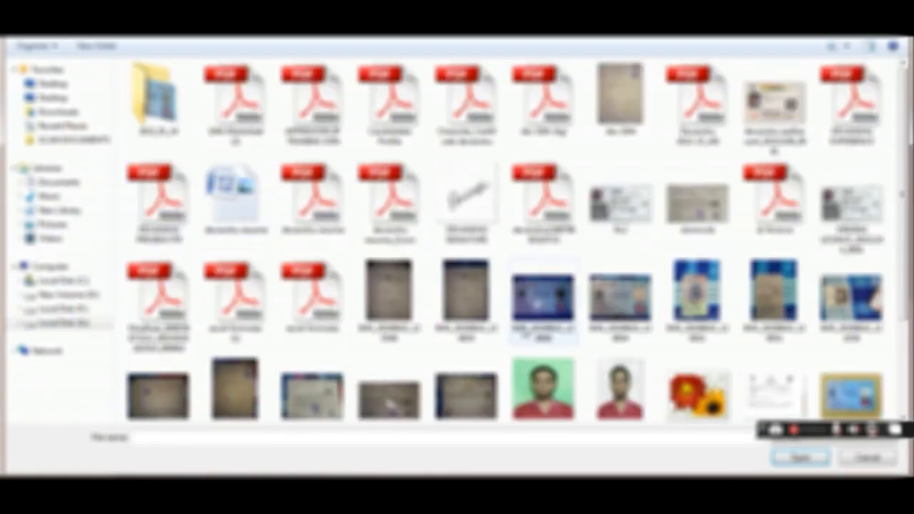
left_click(542, 389)
left_click(798, 458)
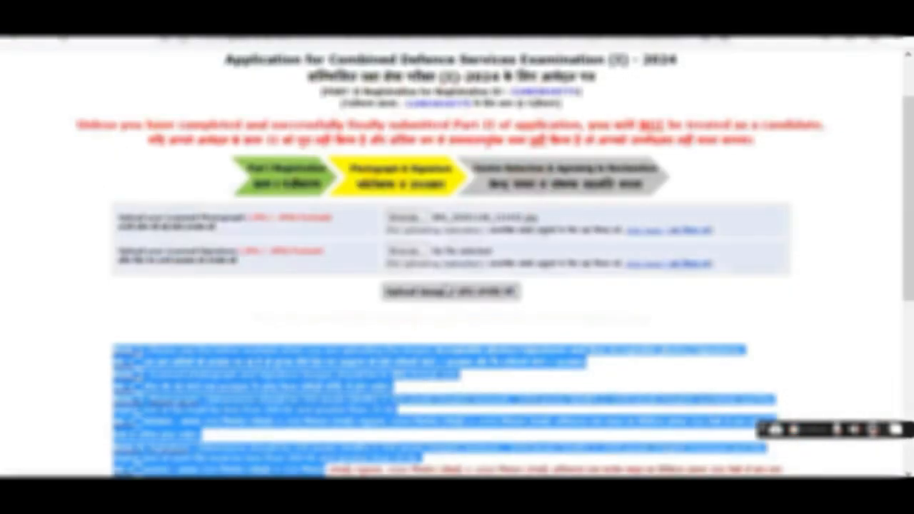
Attach the handwritten signature image and upload both images.
left_click(406, 251)
left_click(465, 196)
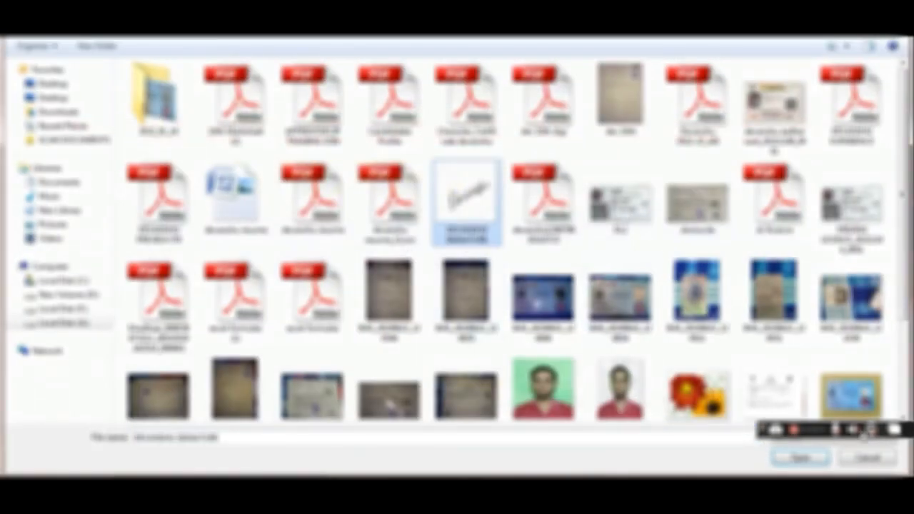
left_click(799, 458)
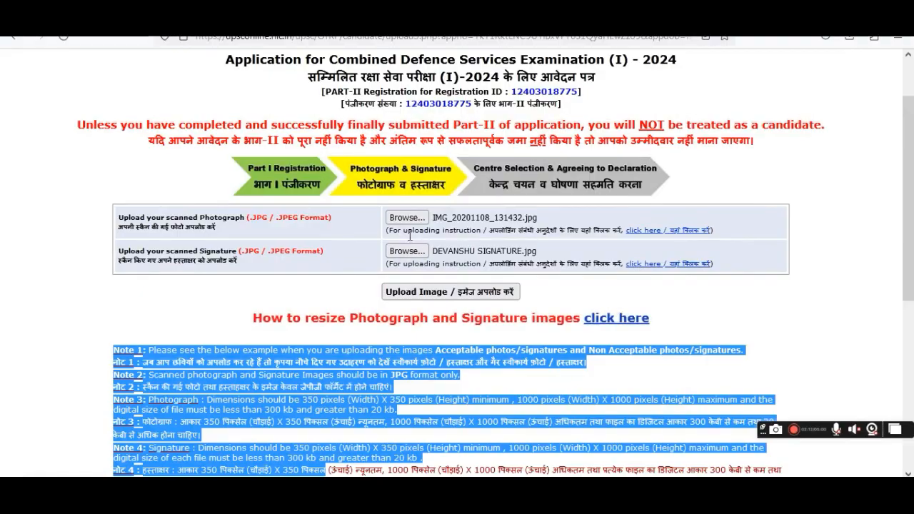
left_click(405, 293)
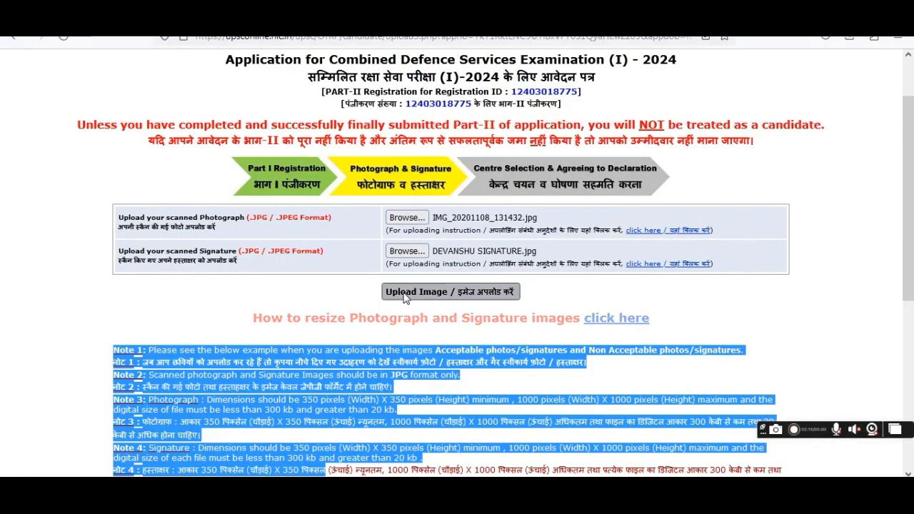
Review the uploaded photograph and signature, dismiss the chat notification, and continue.
scroll(332, 189, "down", 1)
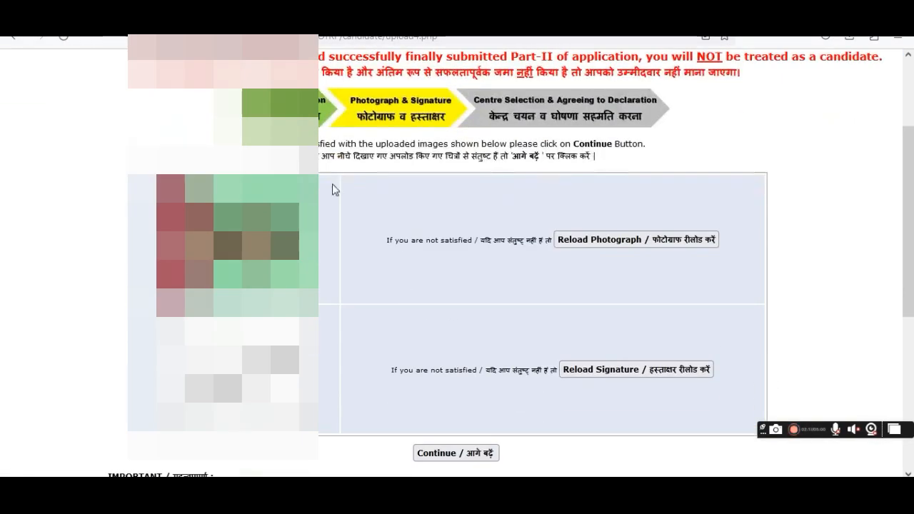
scroll(585, 118, "down", 2)
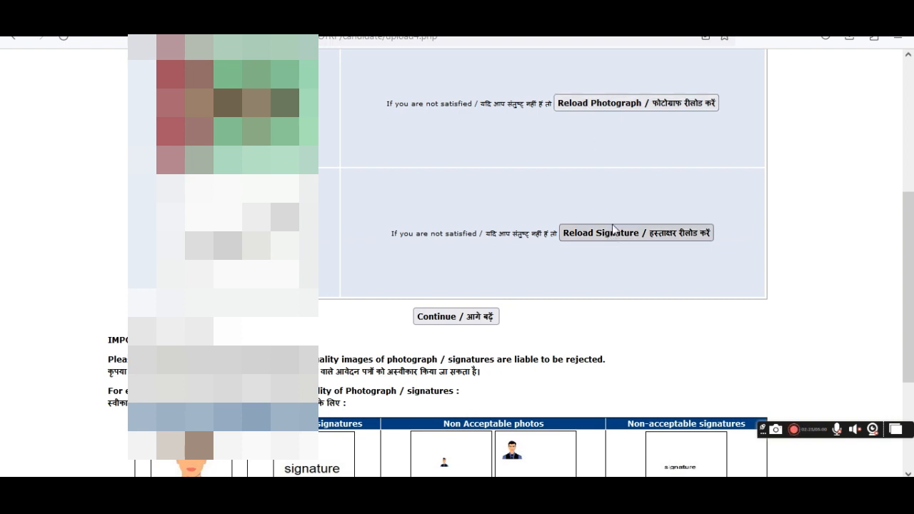
scroll(504, 218, "up", 1)
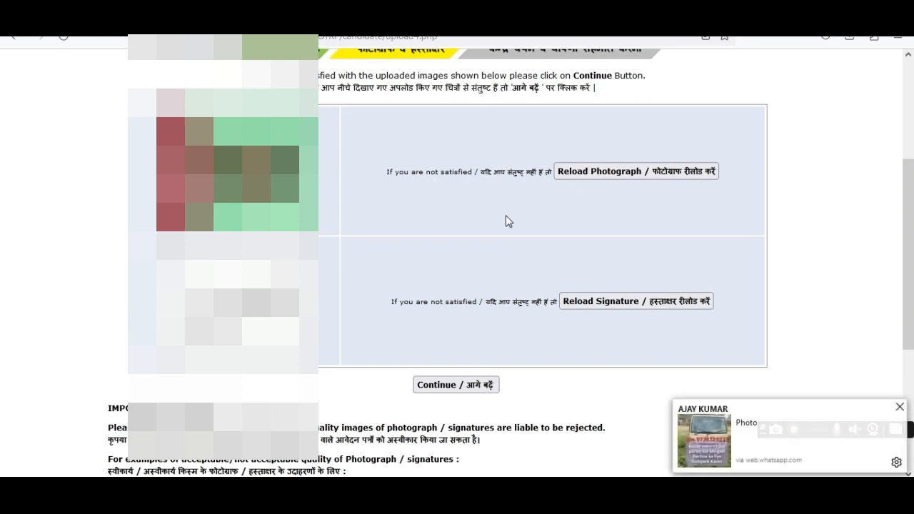
left_click(900, 407)
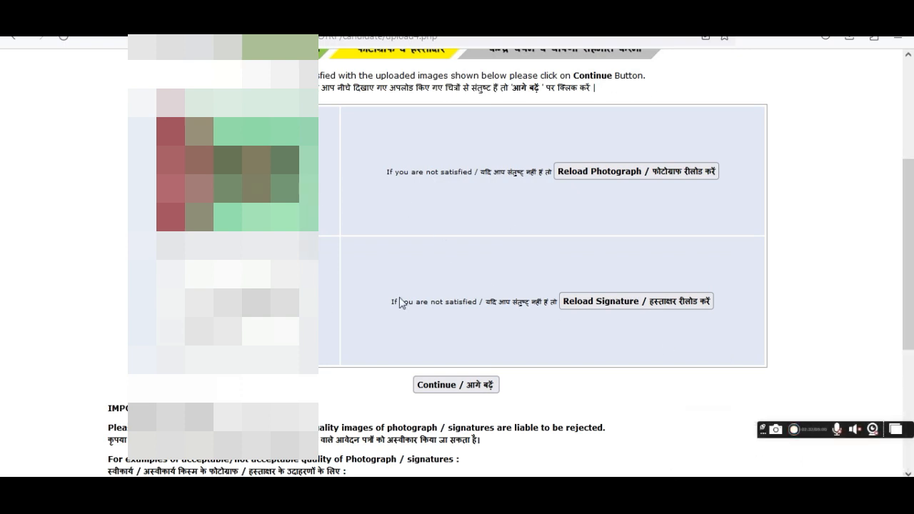
scroll(400, 294, "down", 1)
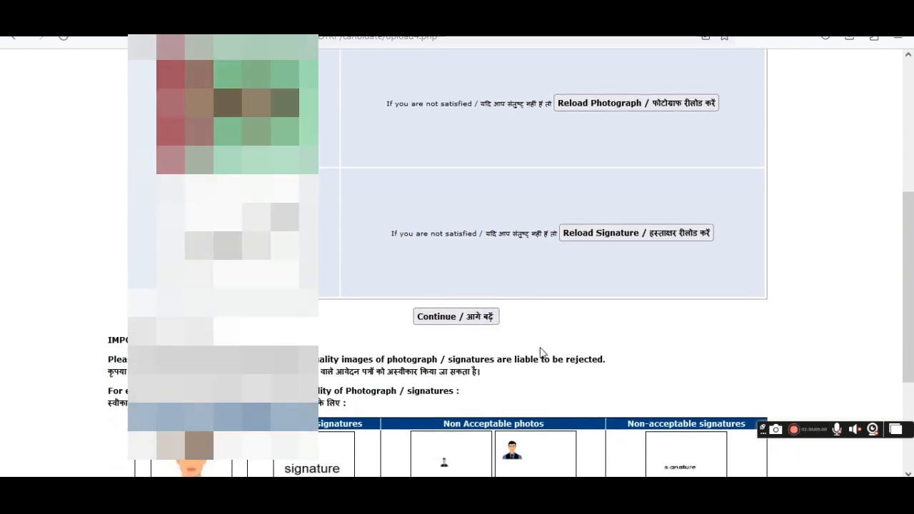
left_click(473, 317)
Pick Gurgaon in the Examination Centre list and submit with the declaration agreed.
scroll(494, 327, "down", 2)
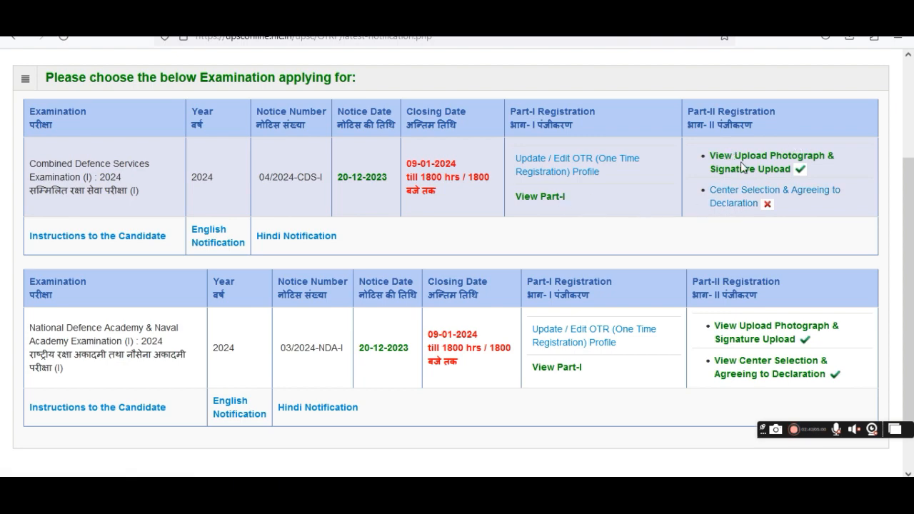
left_click(737, 193)
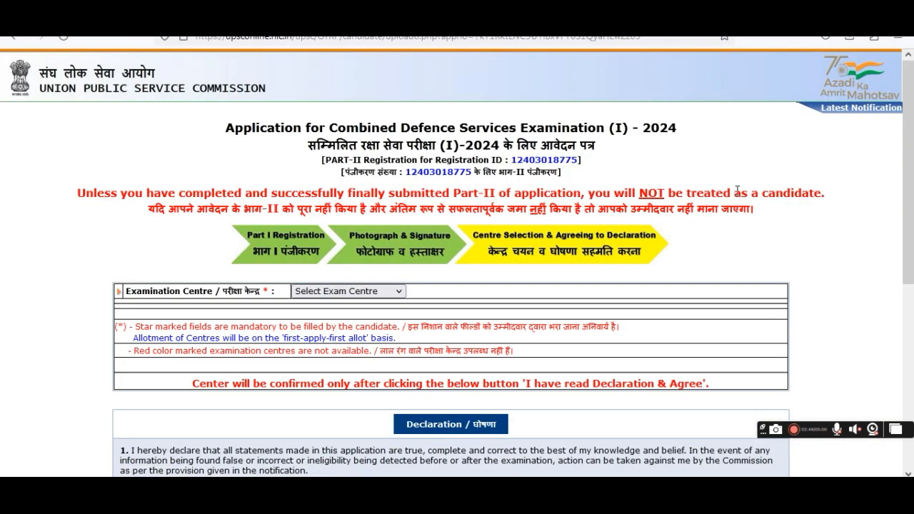
scroll(365, 299, "down", 1)
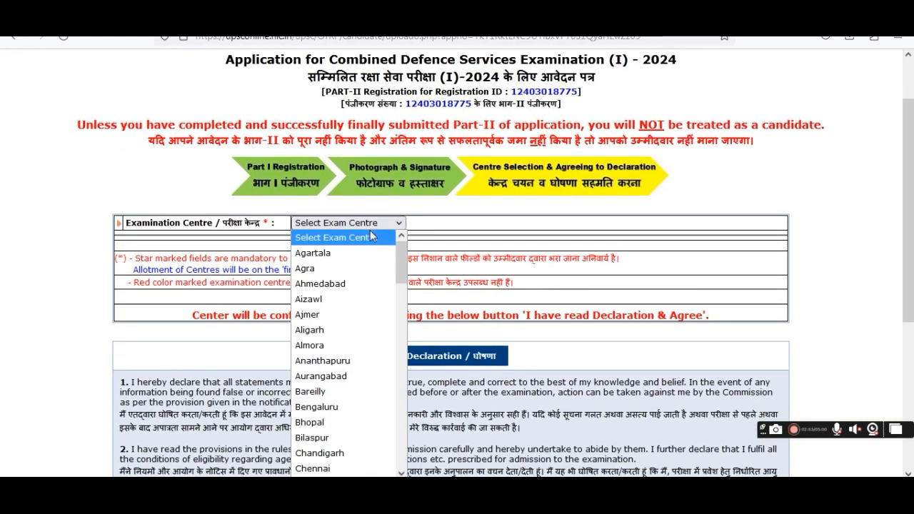
key("g")
key("g")
key("g")
key("g")
key("g")
key("g")
key("g")
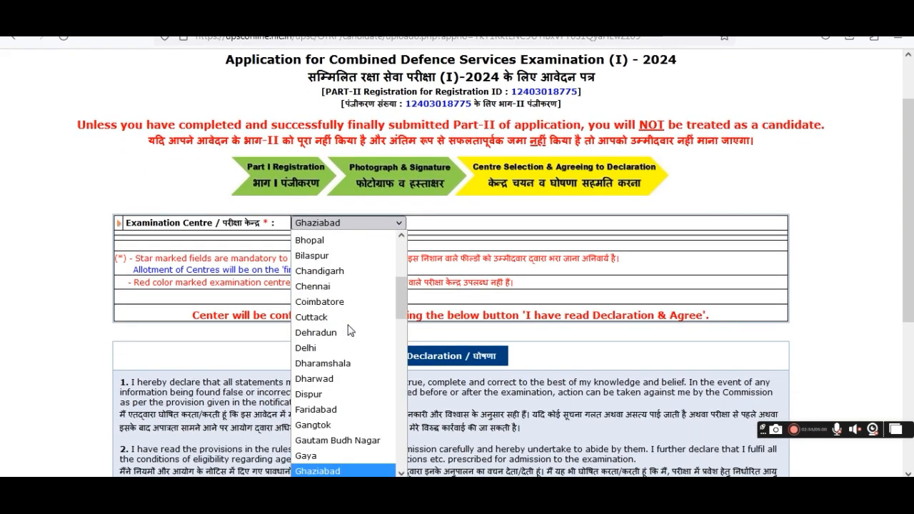
key("Up")
key("Return")
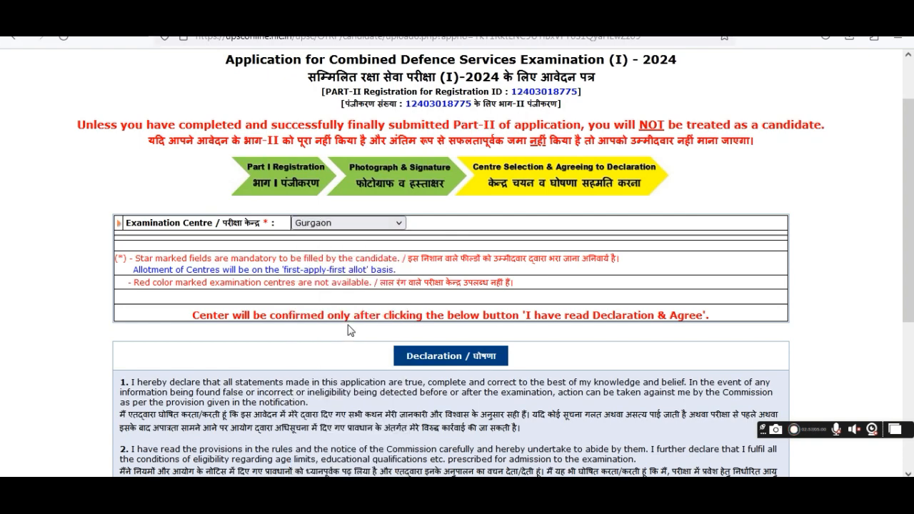
scroll(350, 332, "down", 4)
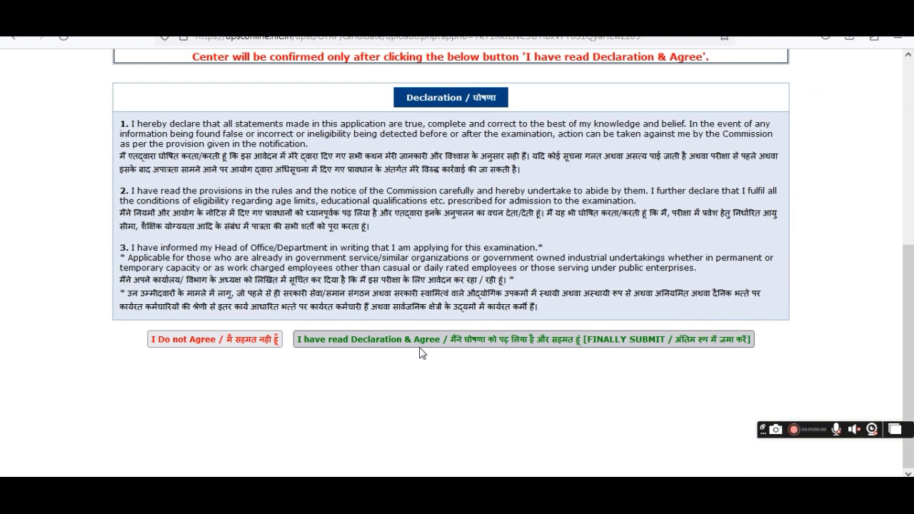
left_click(424, 340)
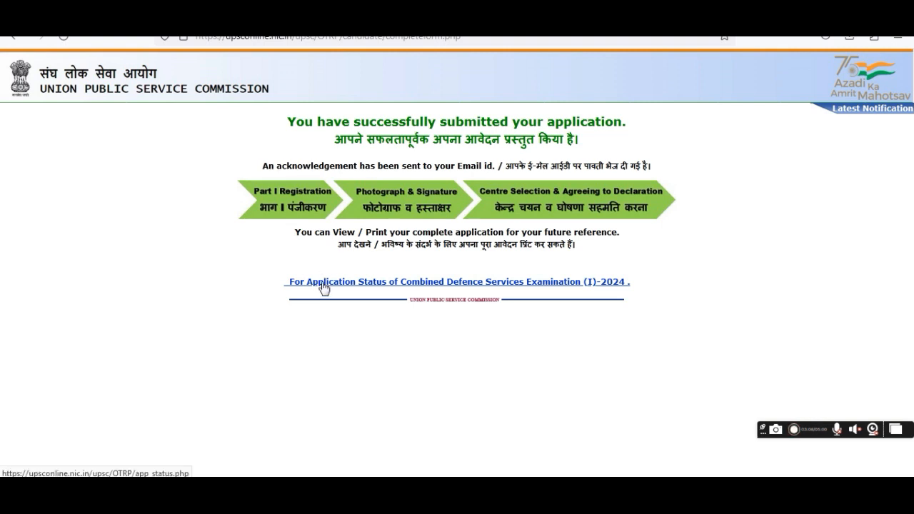
Open Application Status and view the Combined Defence Services application from its row.
left_click(322, 284)
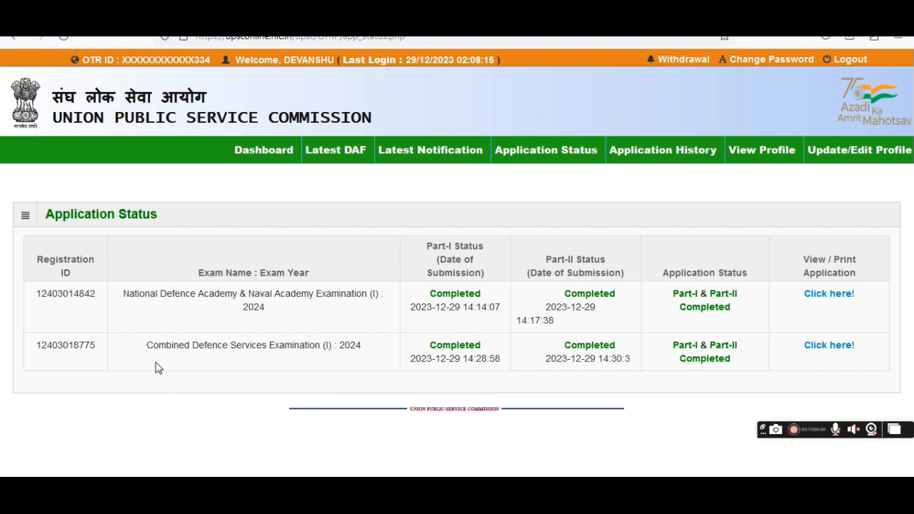
left_click_drag(140, 346, 432, 349)
left_click(270, 361)
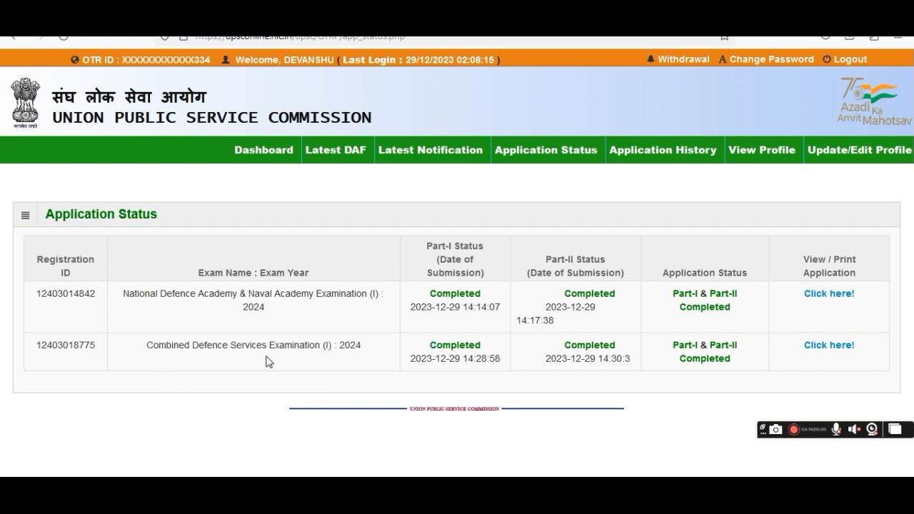
left_click(838, 349)
Preview printing of the submitted CDS application, then cancel without printing.
scroll(641, 364, "down", 15)
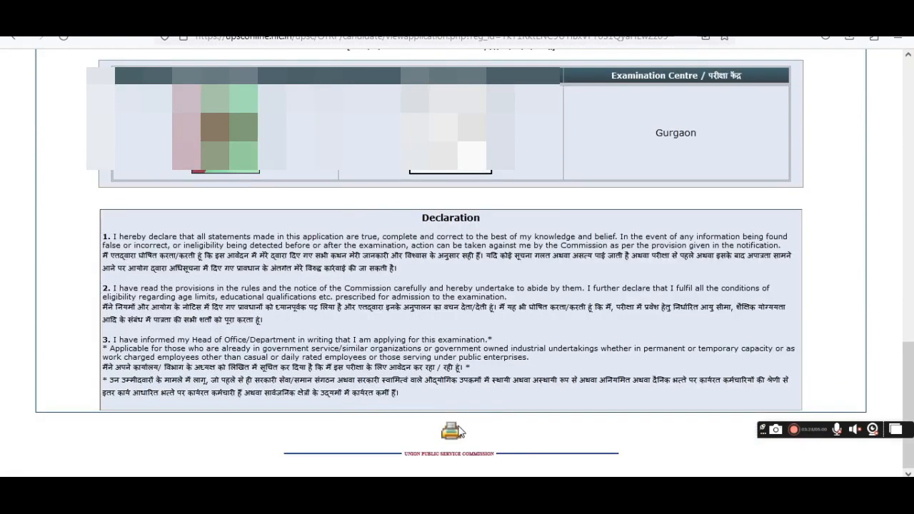
left_click(454, 432)
scroll(393, 295, "down", 5)
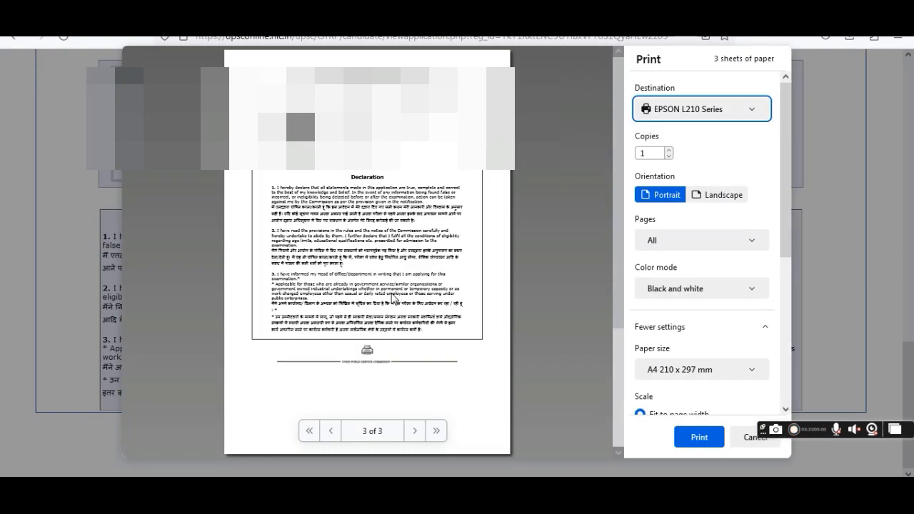
scroll(393, 297, "up", 10)
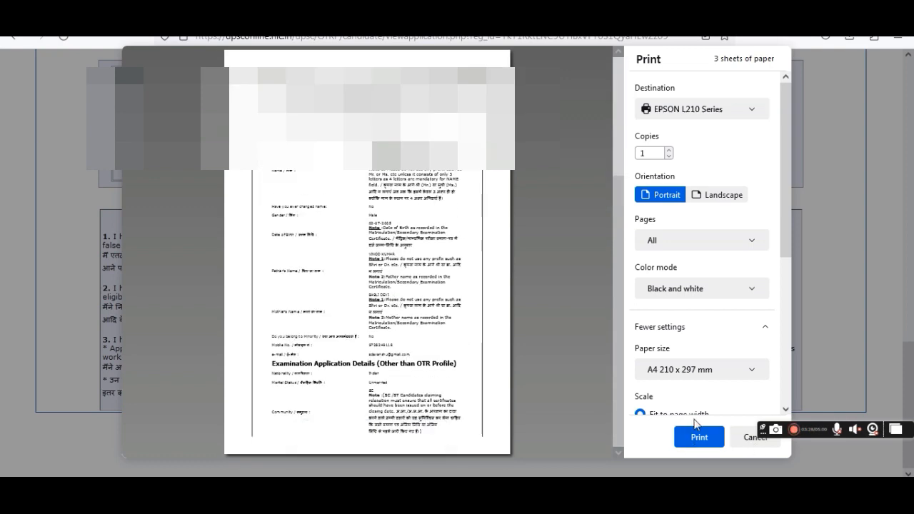
left_click(754, 437)
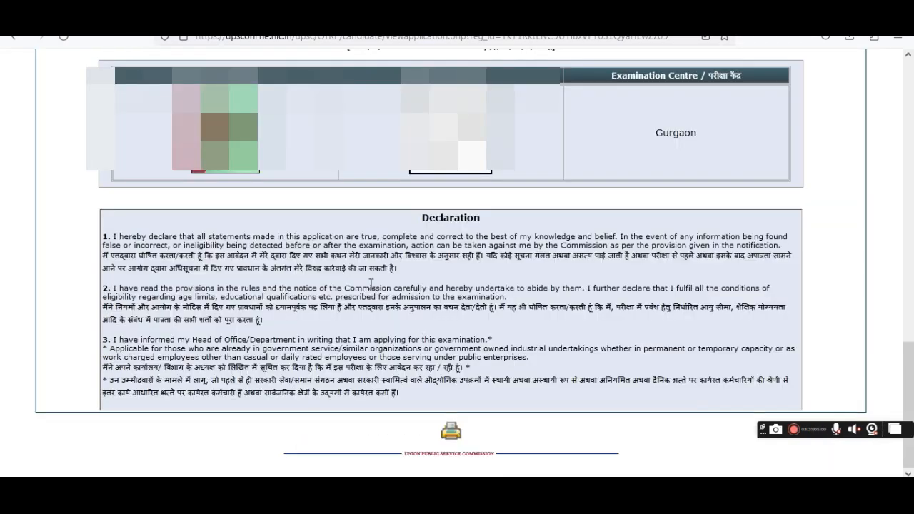
Look over the PART - I details and return to the Application Status list.
scroll(431, 347, "up", 15)
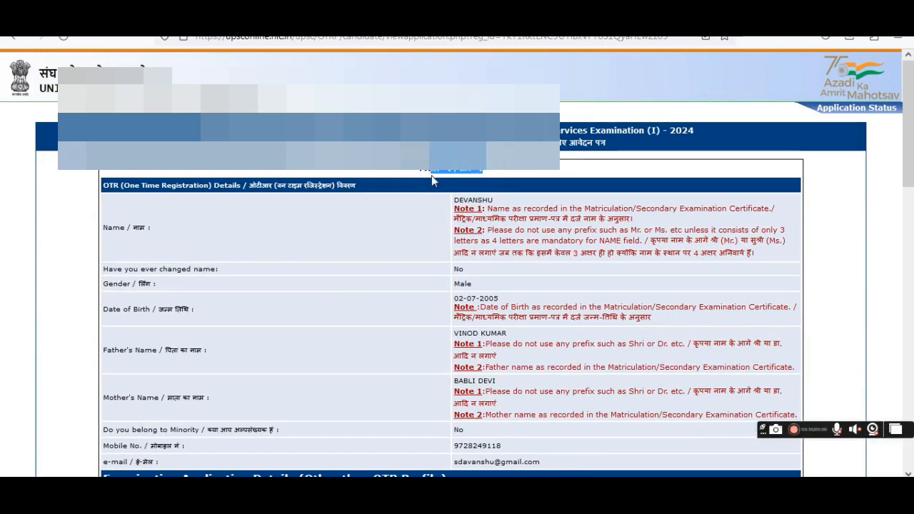
left_click_drag(420, 169, 442, 174)
left_click(443, 170)
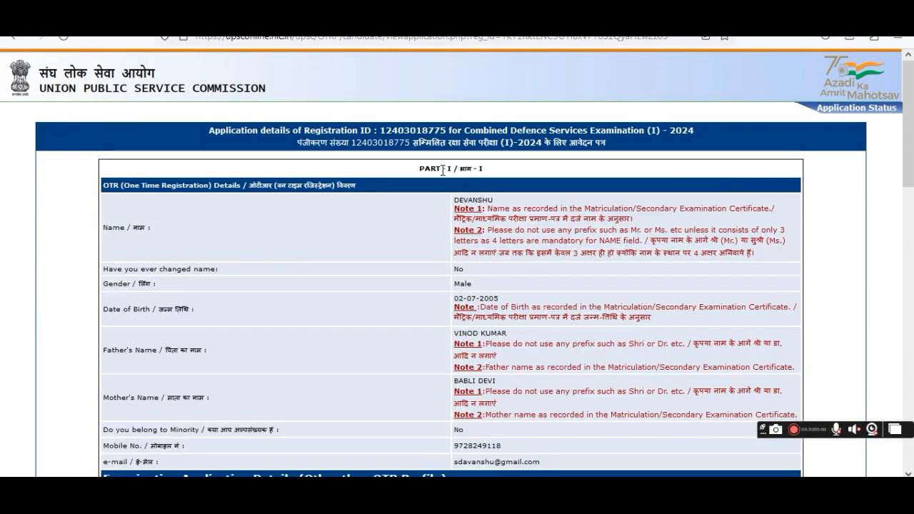
left_click(838, 111)
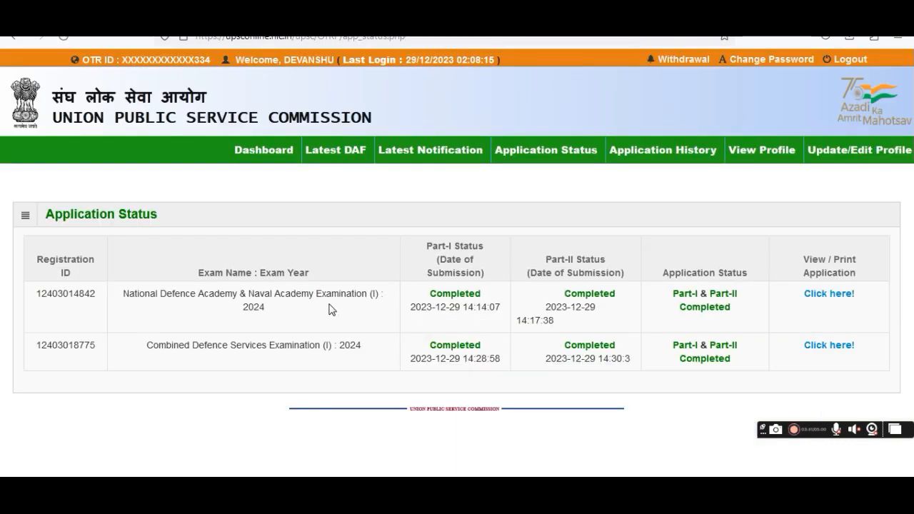